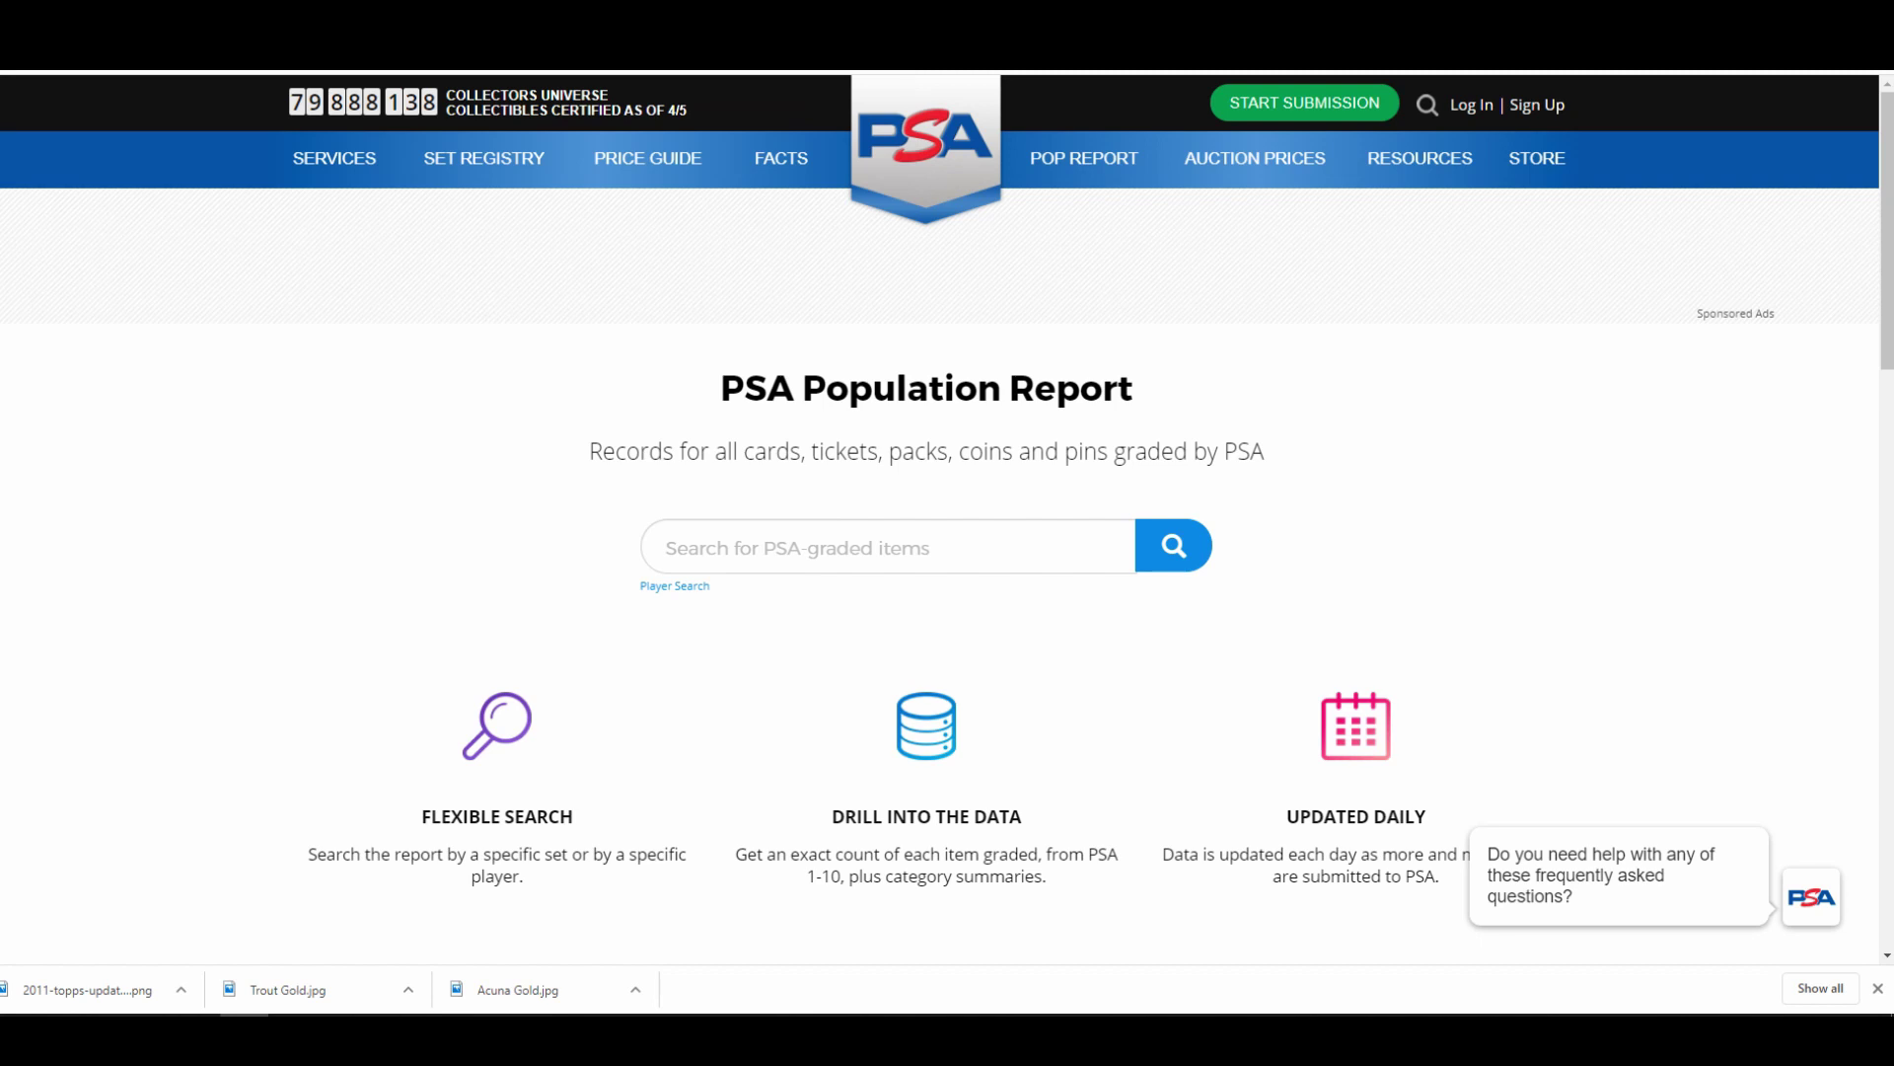
- Run the recent '2019 topps' search from the PSA Population Report page
{"action": "left_click_drag", "start_coordinate": [719, 388], "coordinate": [1134, 388]}
{"action": "scroll", "coordinate": [947, 493], "scroll_direction": "down", "scroll_amount": 1}
{"action": "scroll", "coordinate": [947, 493], "scroll_direction": "up", "scroll_amount": 1}
{"action": "left_click", "coordinate": [659, 546]}
{"action": "key", "text": "Down"}
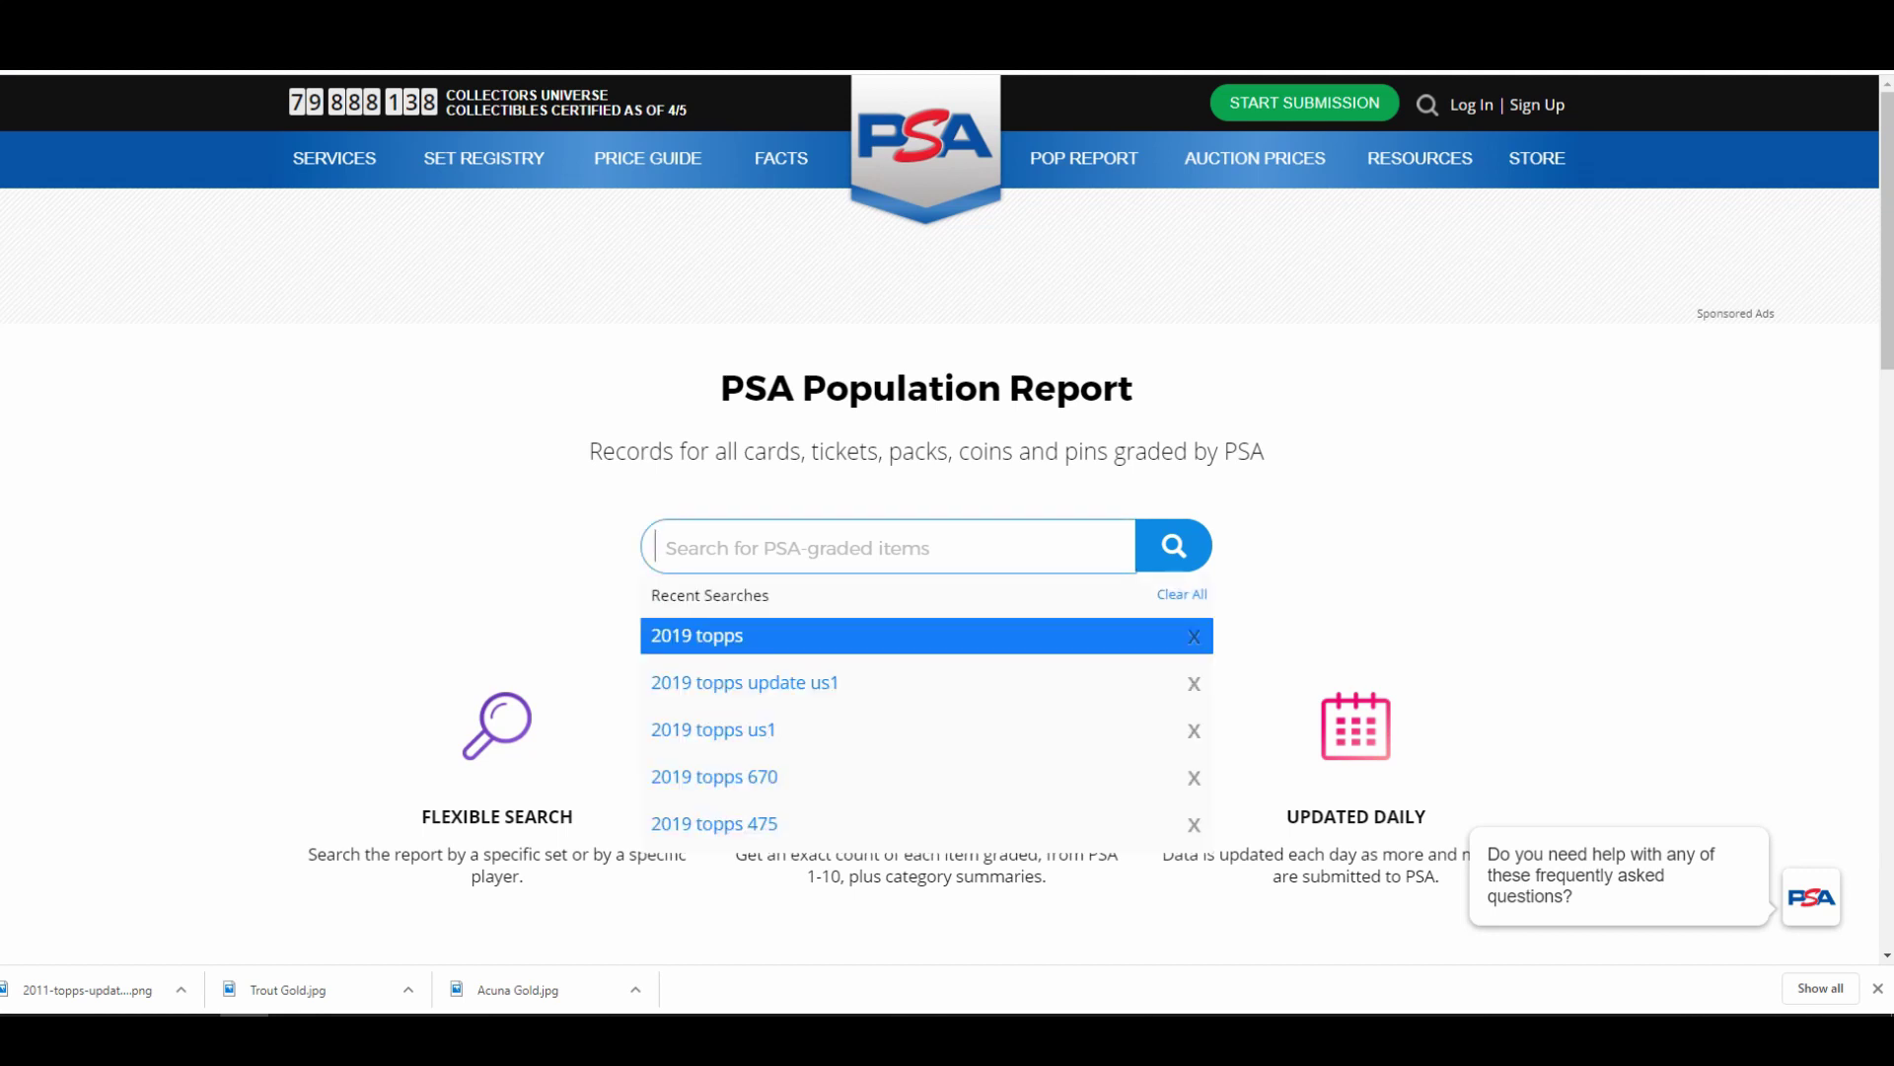
{"action": "key", "text": "Return"}
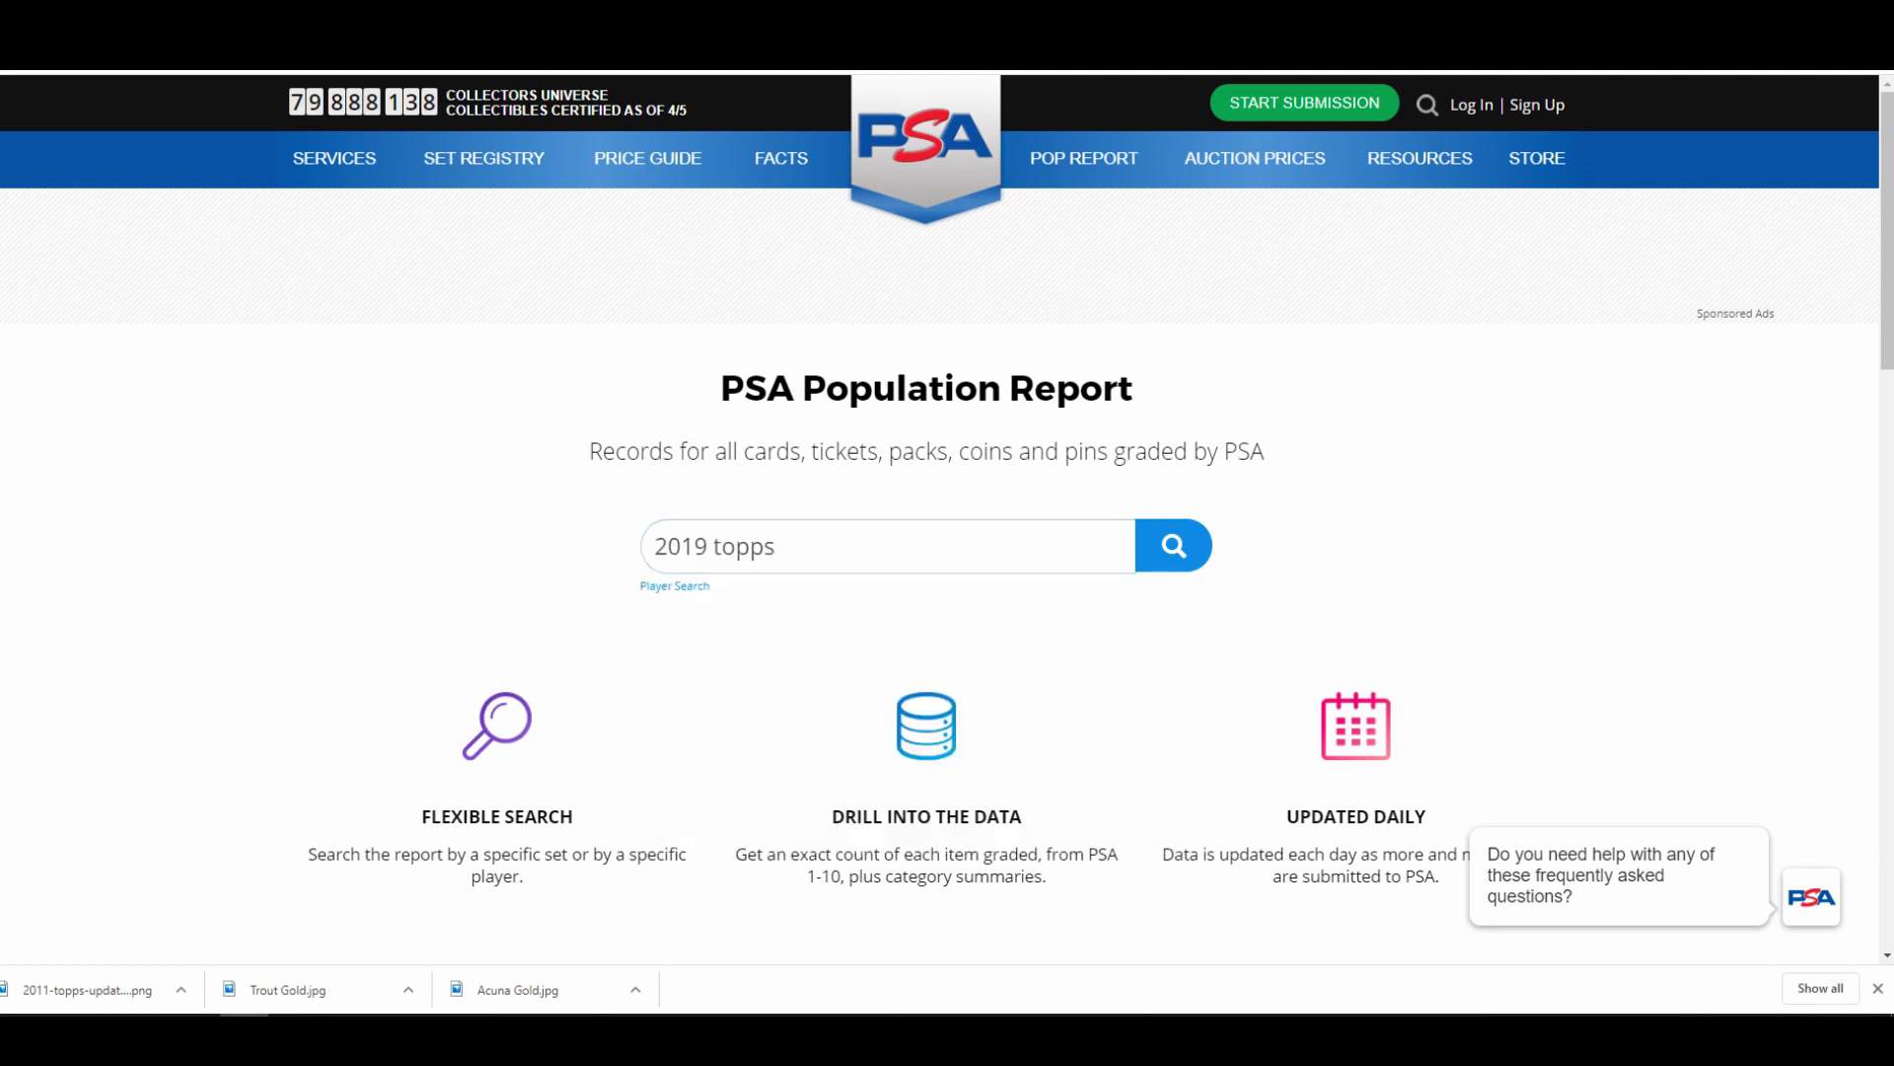
- Open the 2019 Topps set from the search results
{"action": "scroll", "coordinate": [947, 521], "scroll_direction": "down", "scroll_amount": 4}
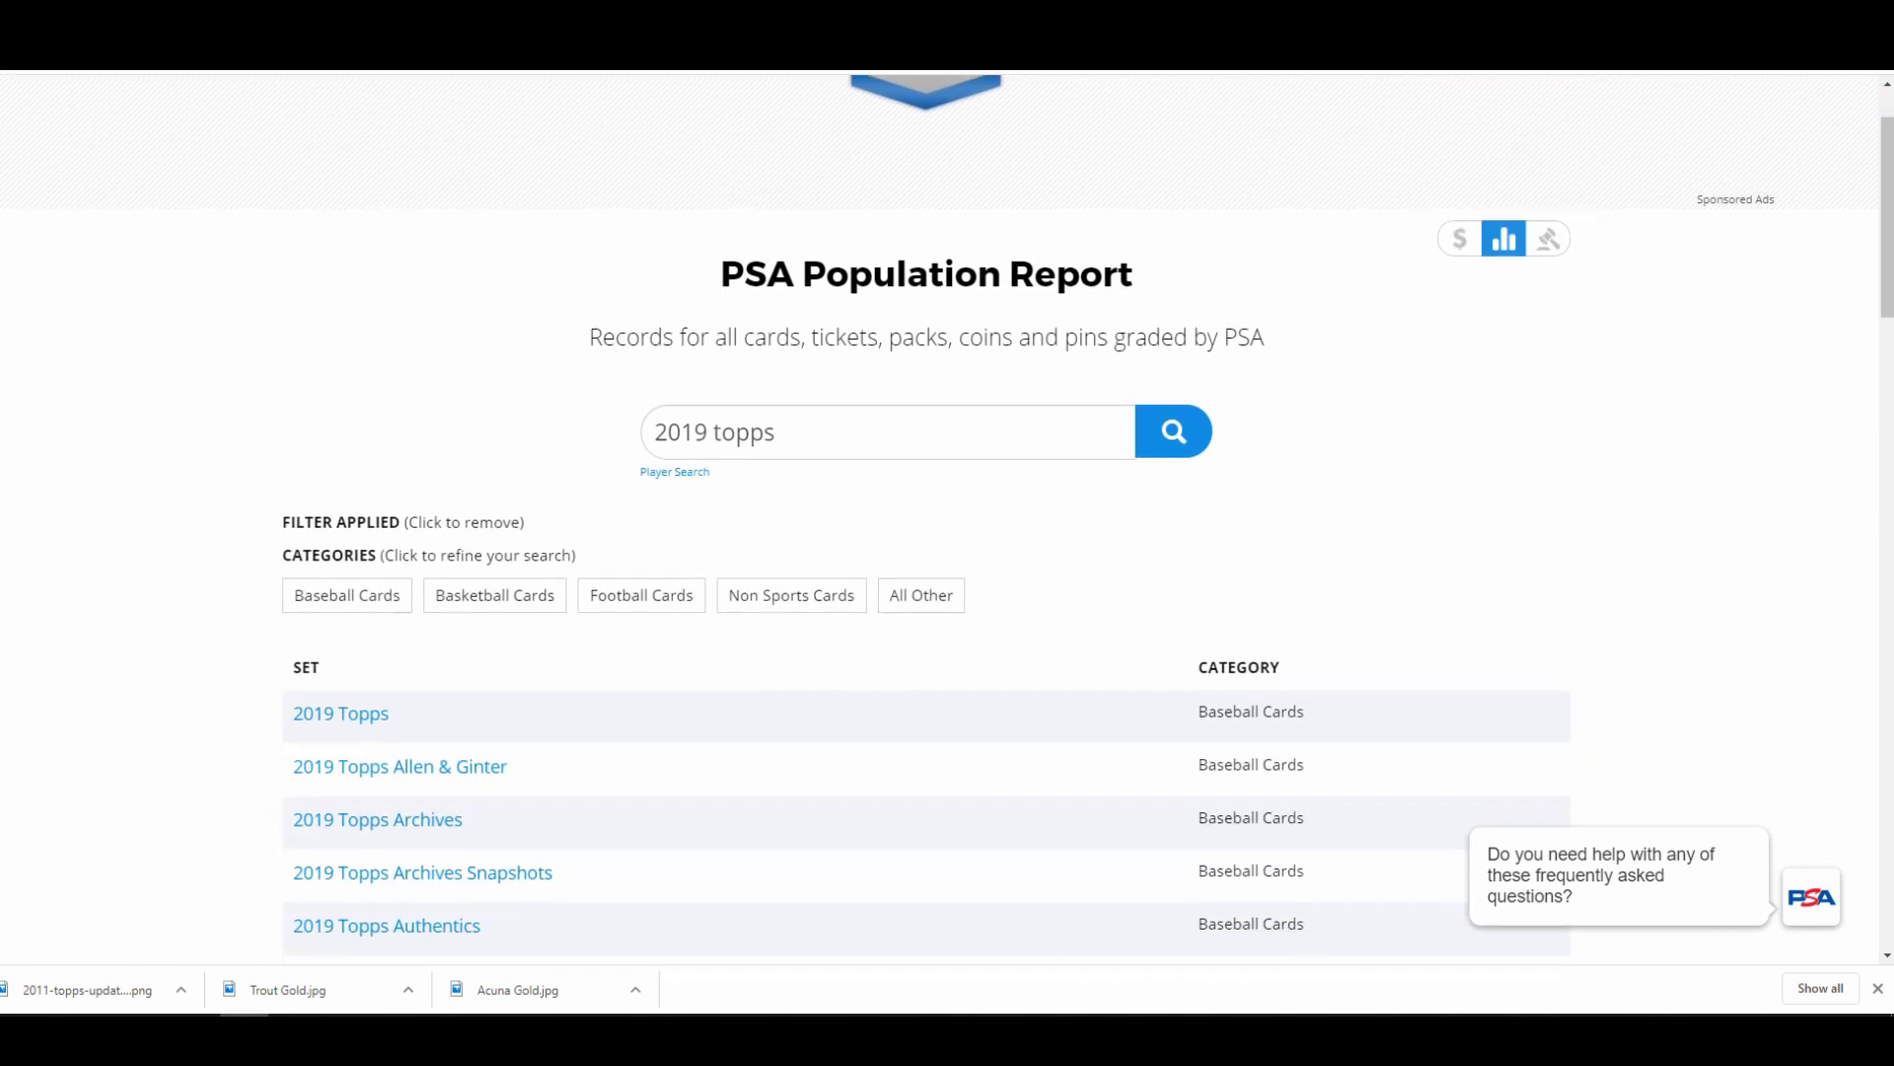
{"action": "scroll", "coordinate": [948, 521], "scroll_direction": "down", "scroll_amount": 8}
{"action": "scroll", "coordinate": [947, 521], "scroll_direction": "up", "scroll_amount": 6}
{"action": "scroll", "coordinate": [947, 521], "scroll_direction": "up", "scroll_amount": 1}
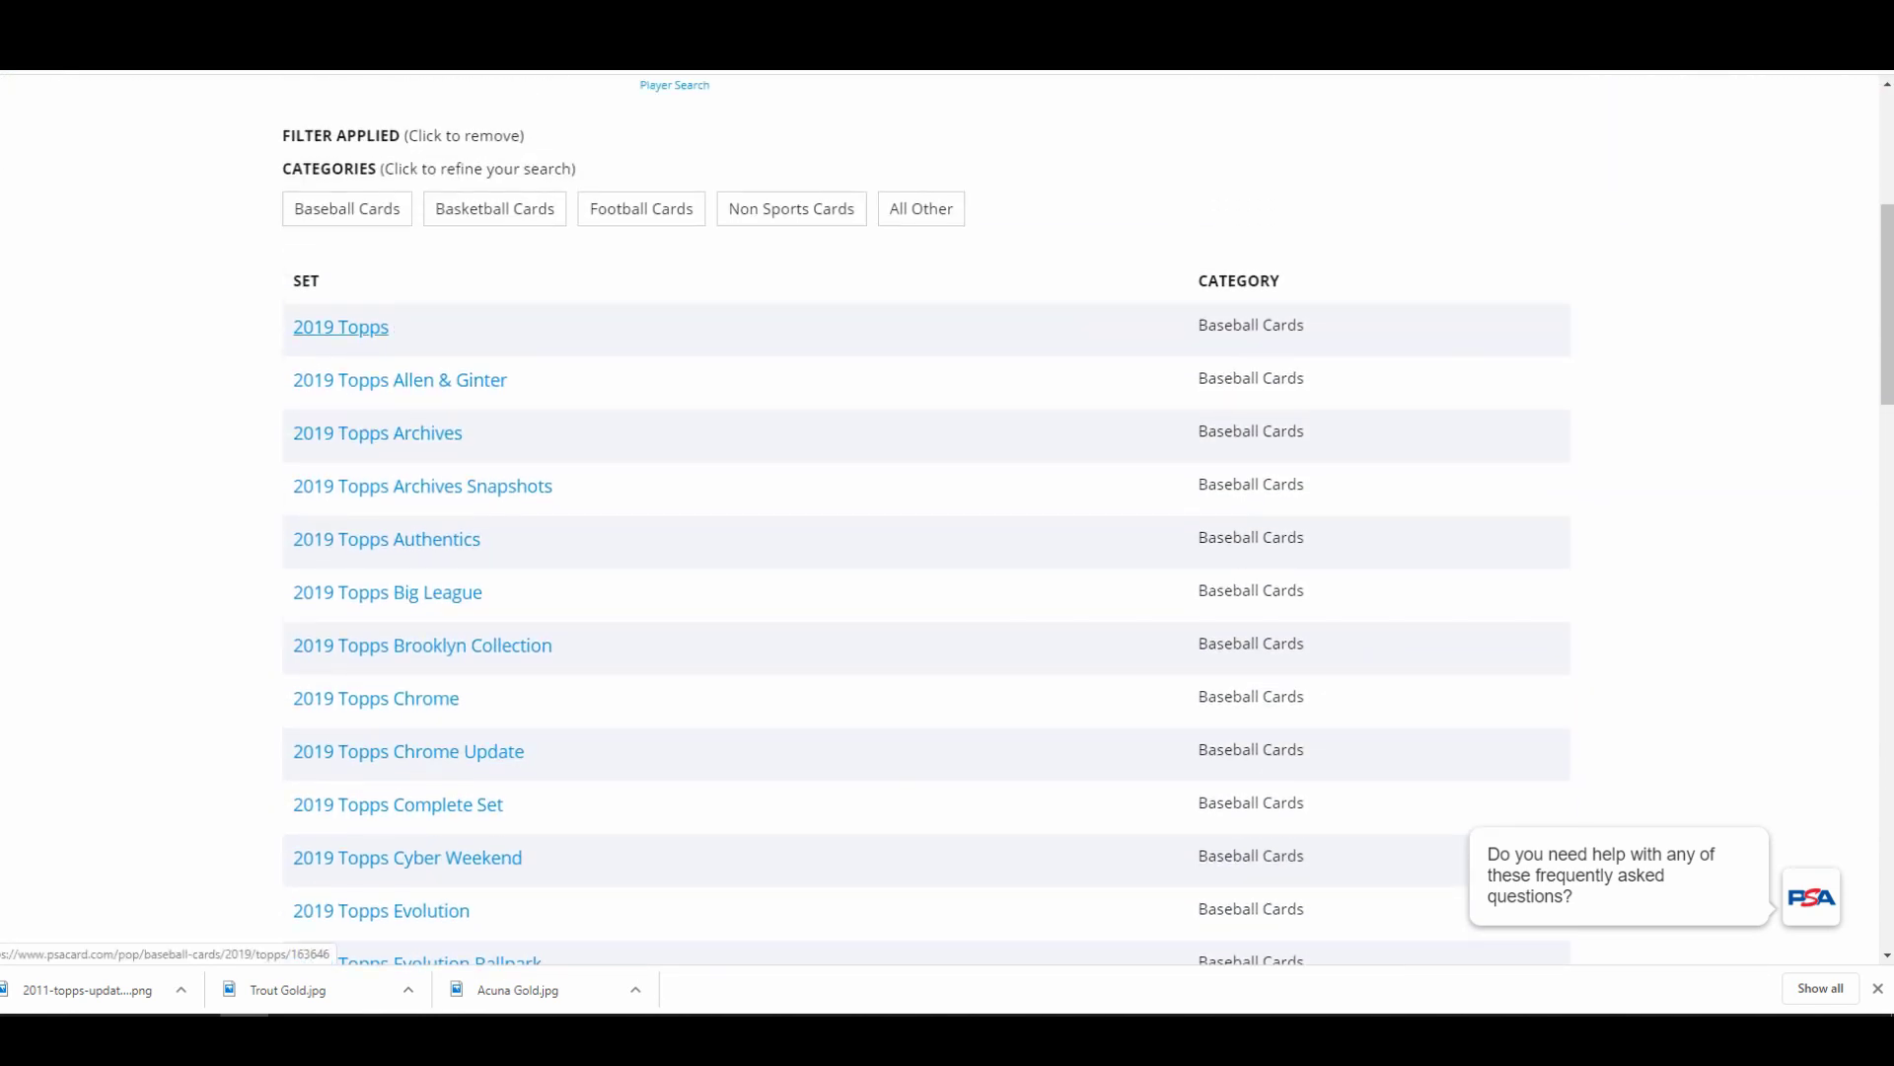
{"action": "left_click", "coordinate": [341, 327]}
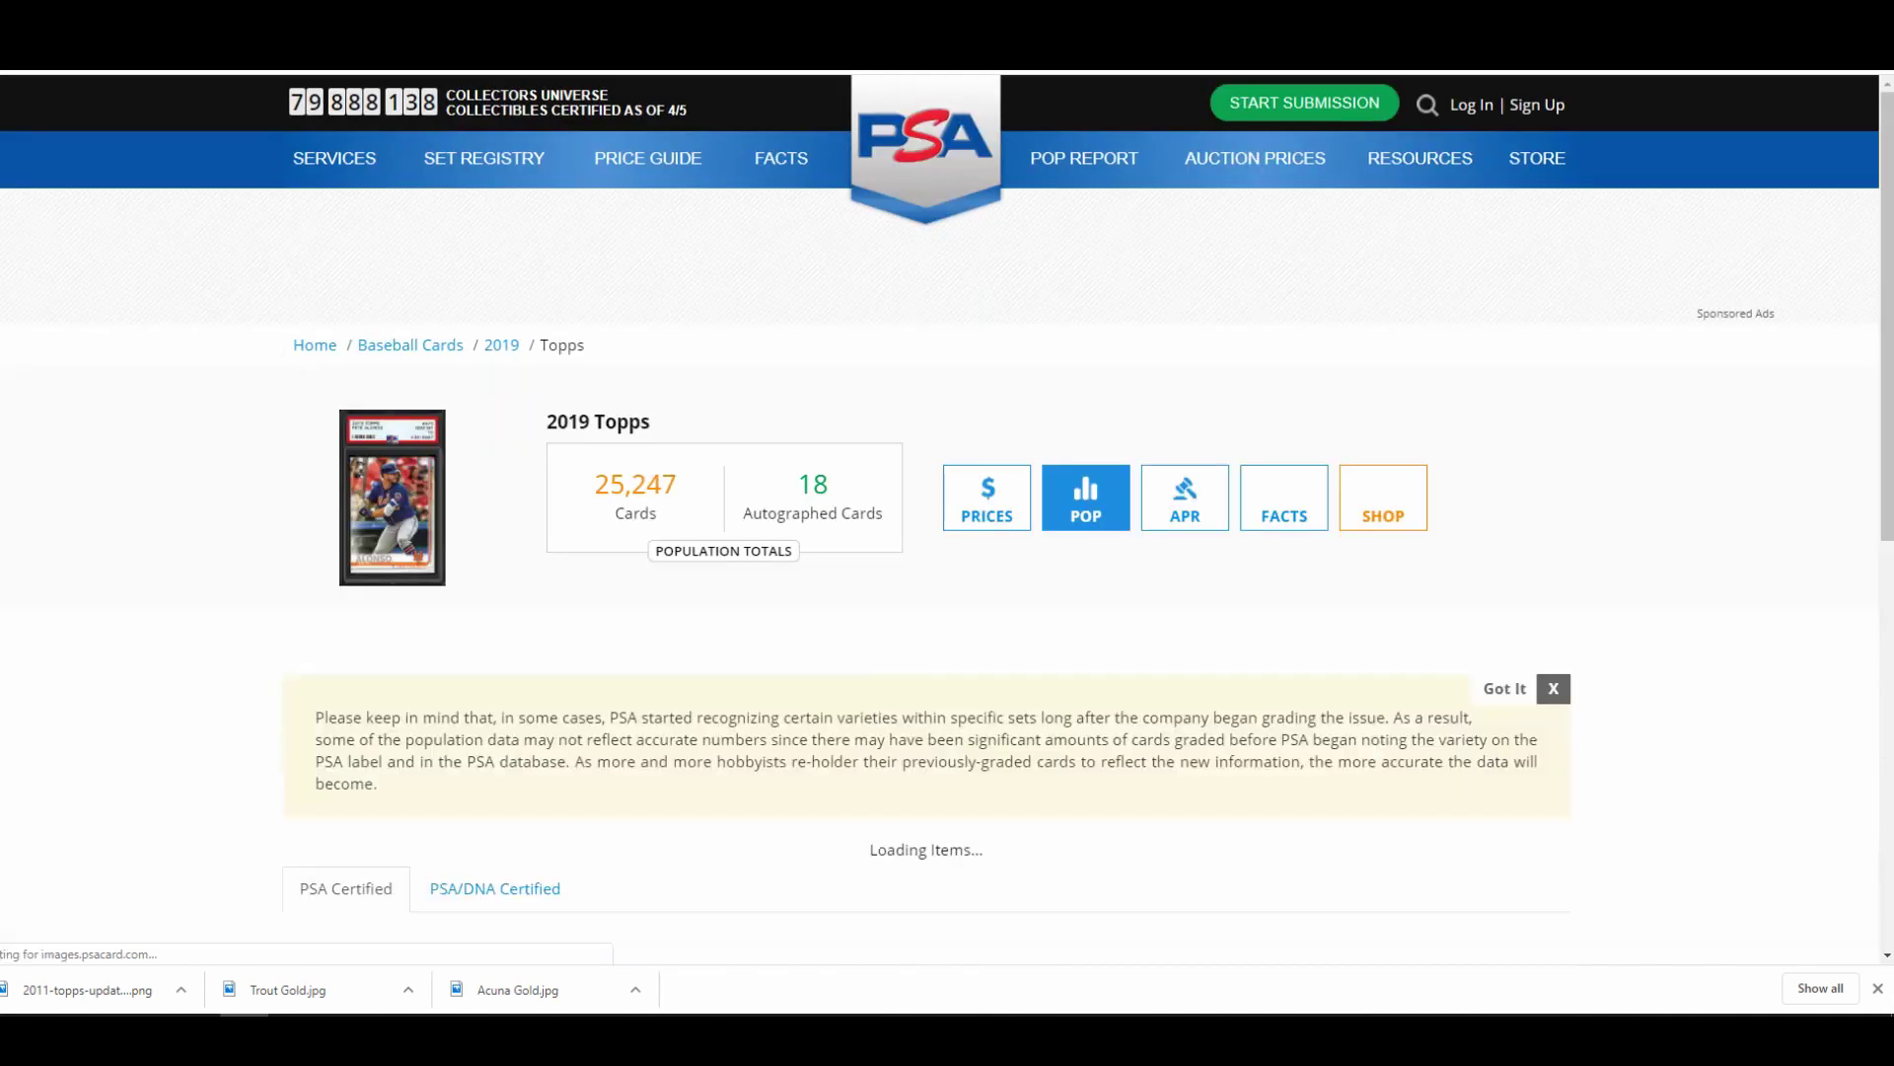
- Highlight the 25,247 total graded cards and move down to the per-card grade table
{"action": "scroll", "coordinate": [947, 521], "scroll_direction": "down", "scroll_amount": 1}
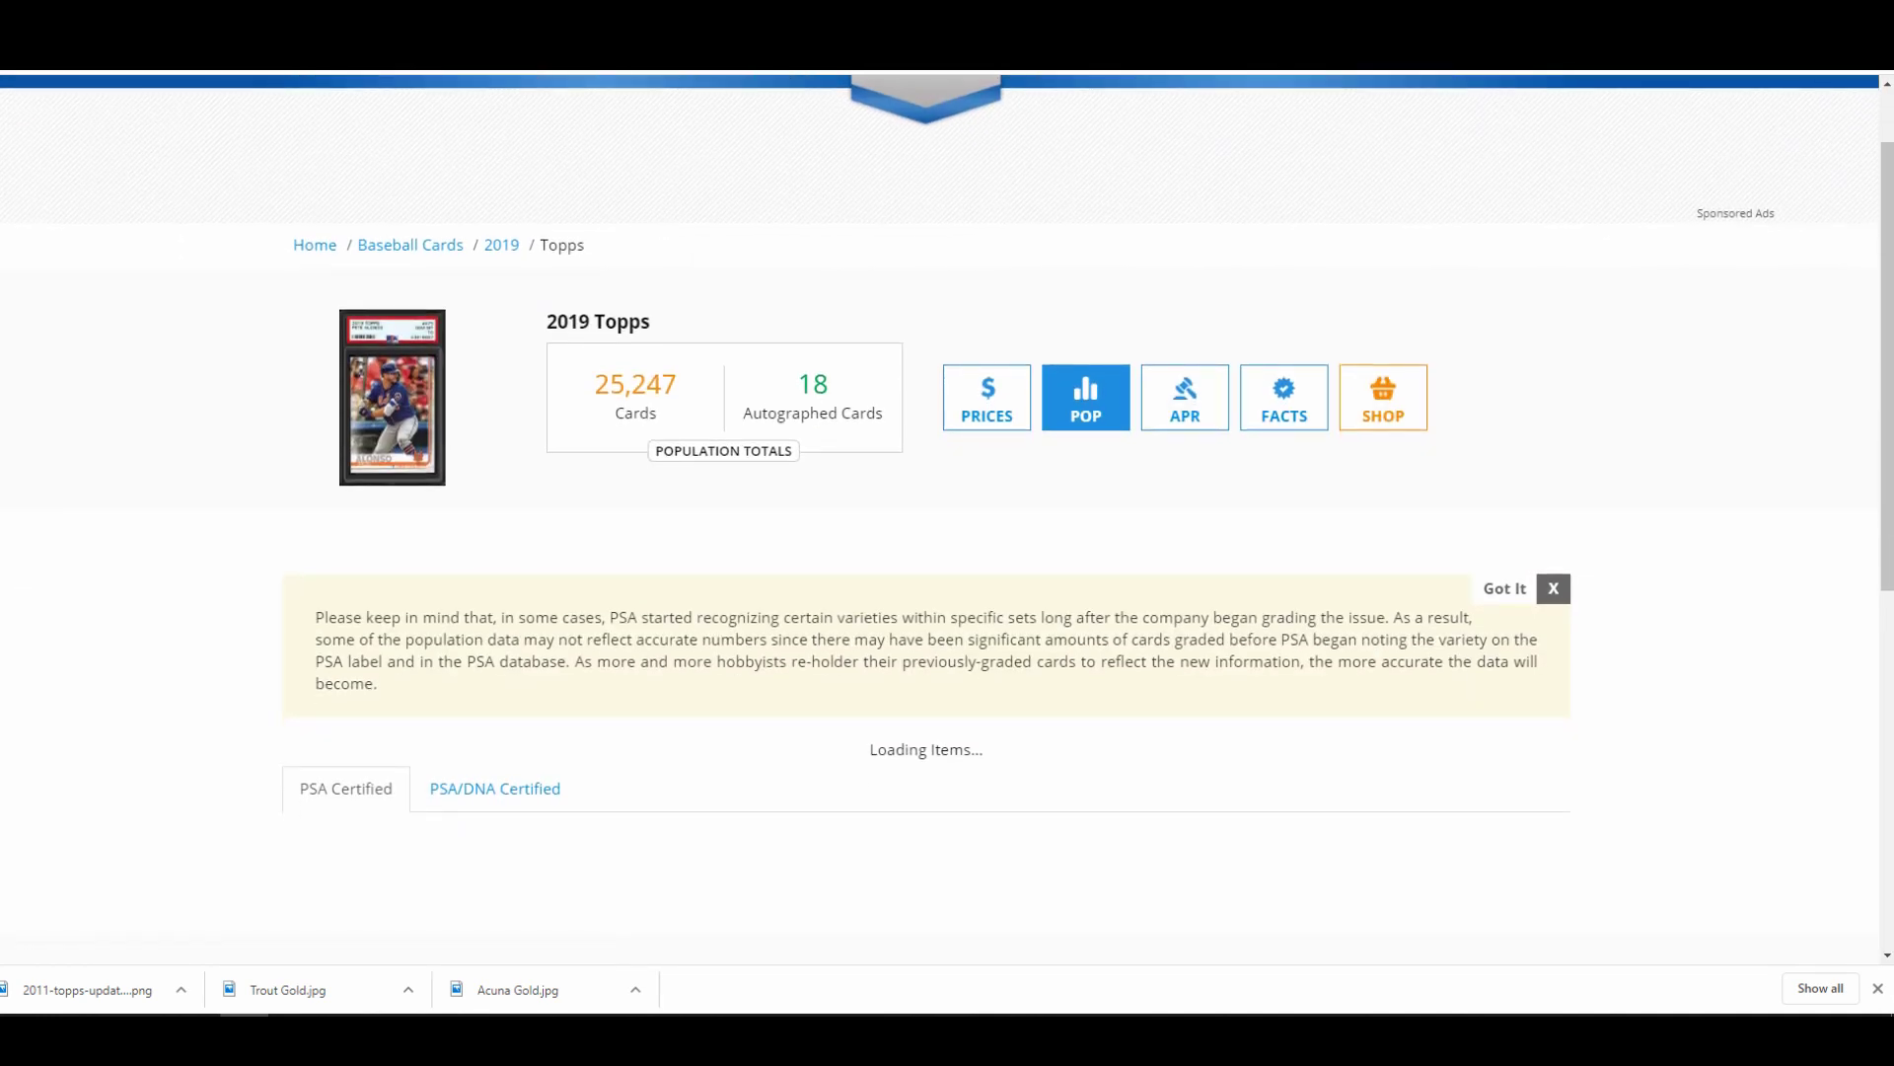
{"action": "scroll", "coordinate": [948, 521], "scroll_direction": "down", "scroll_amount": 6}
{"action": "scroll", "coordinate": [947, 521], "scroll_direction": "up", "scroll_amount": 2}
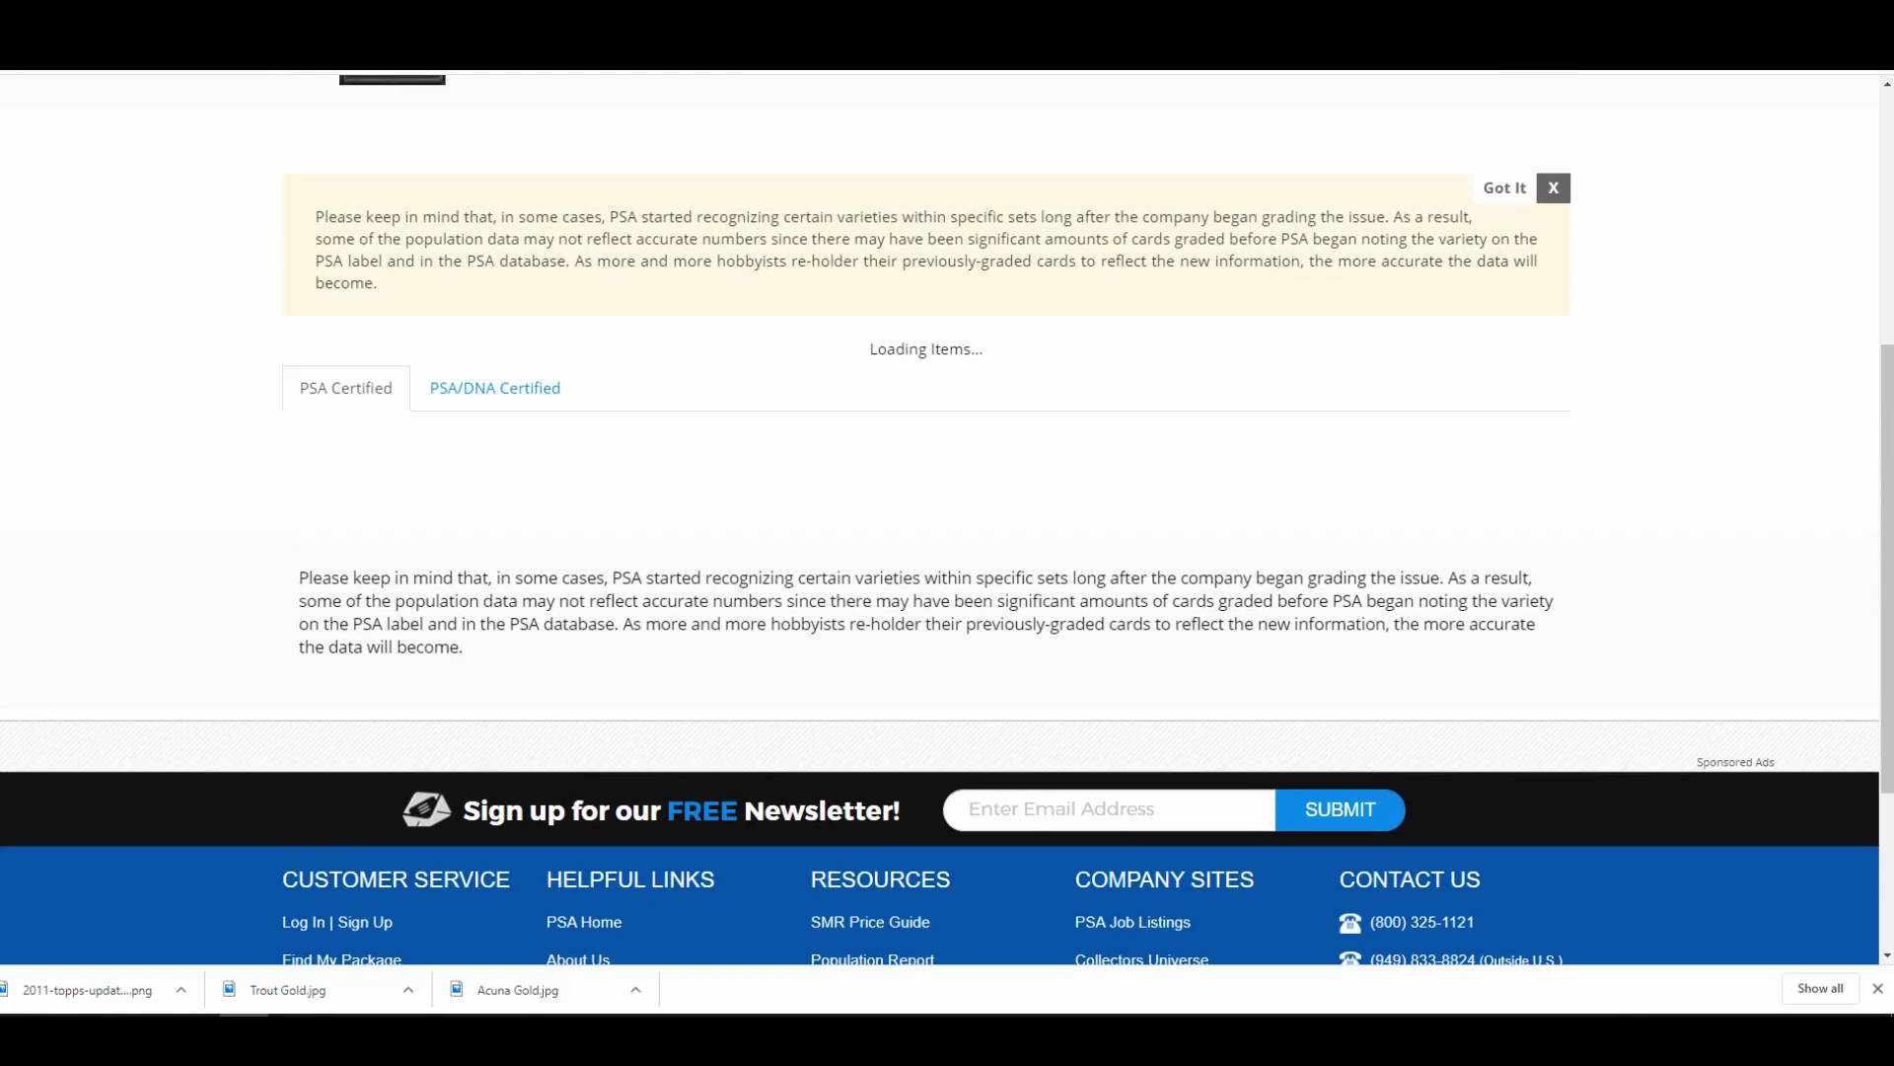
{"action": "scroll", "coordinate": [947, 521], "scroll_direction": "up", "scroll_amount": 2}
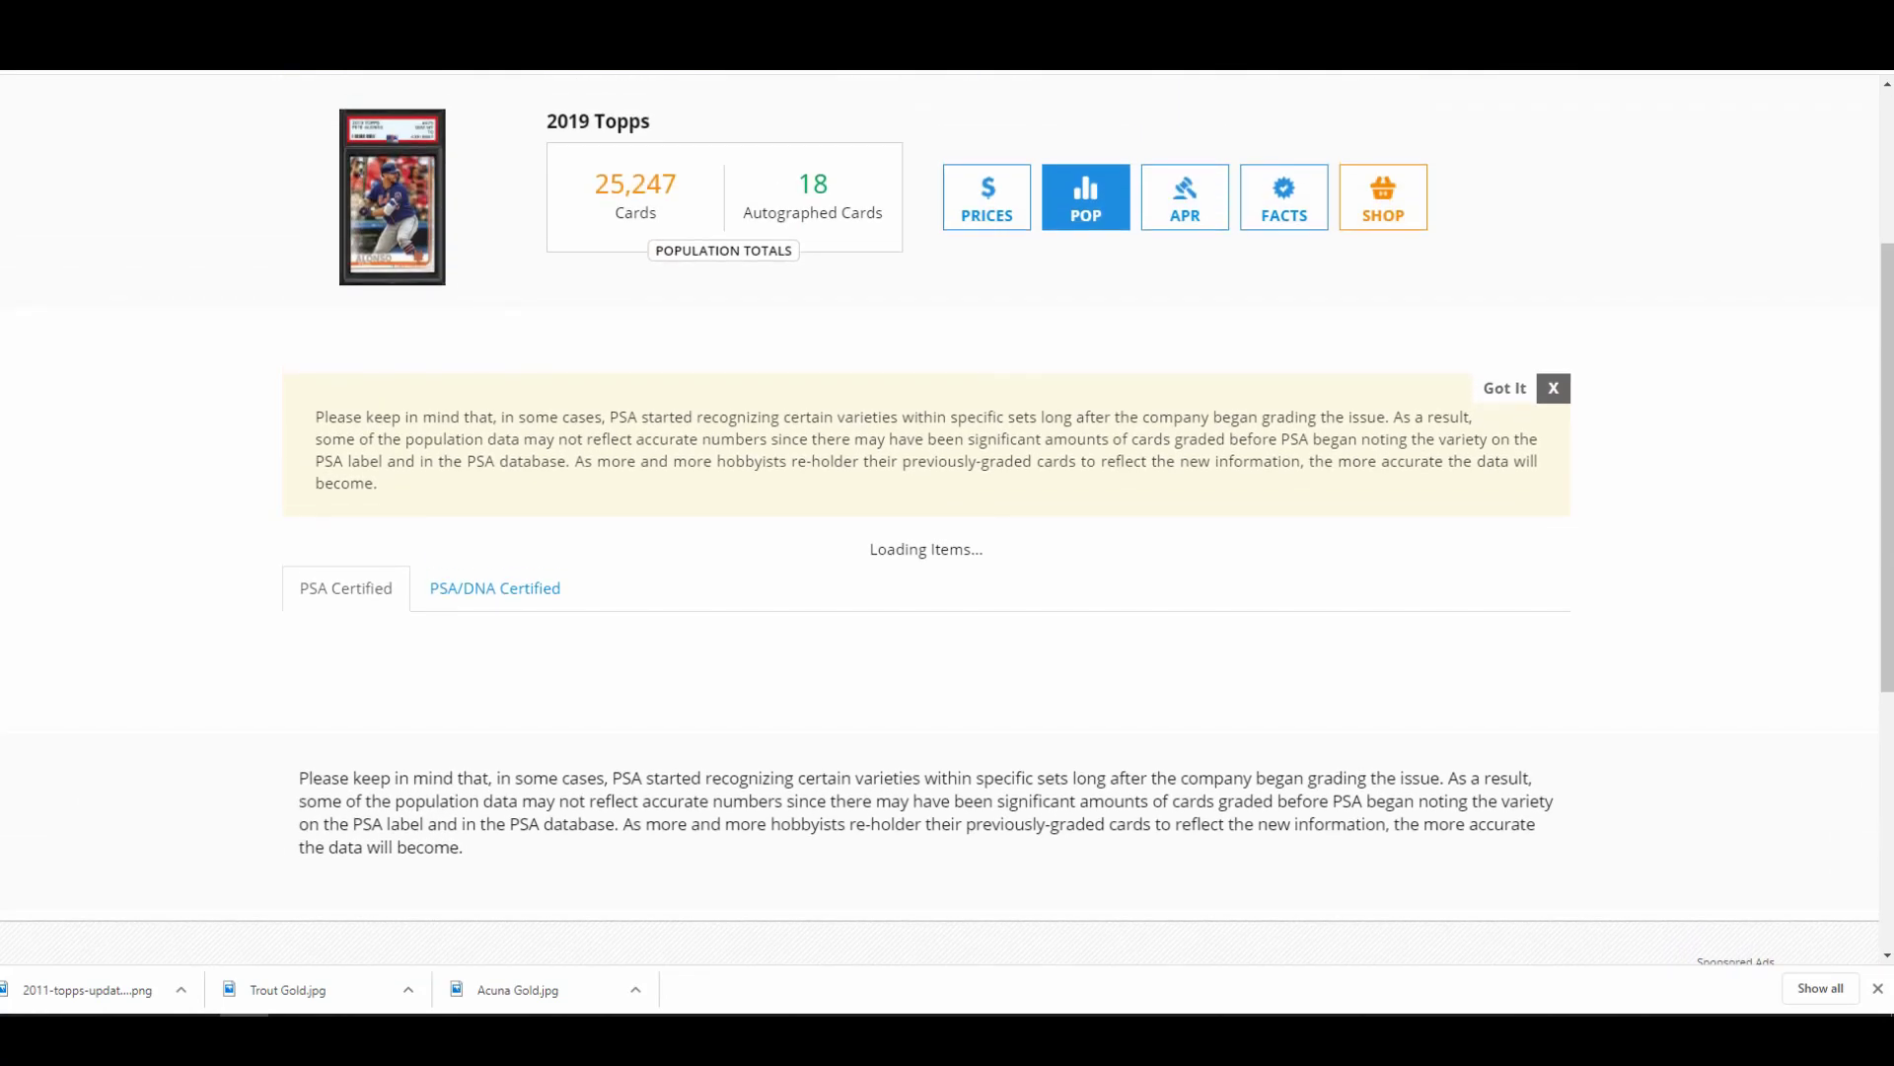
{"action": "double_click", "coordinate": [636, 183]}
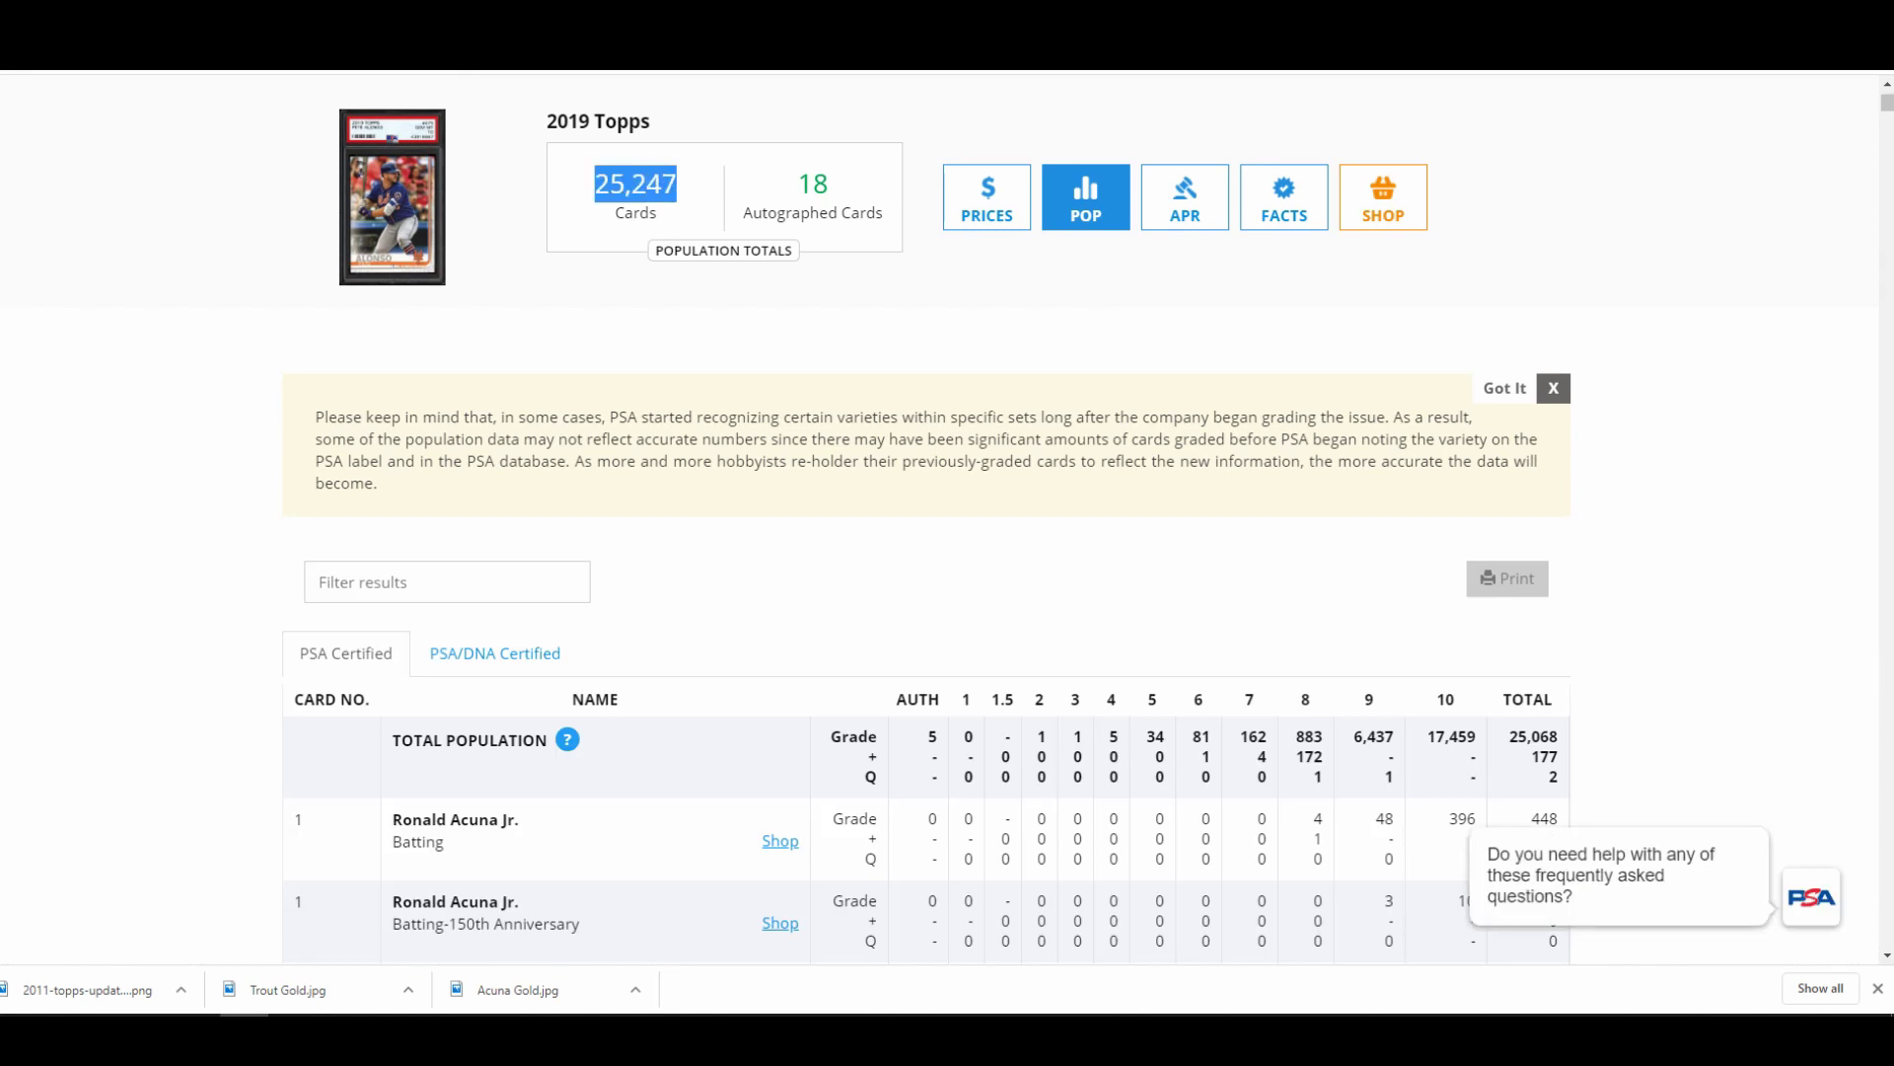
{"action": "left_click_drag", "start_coordinate": [595, 184], "coordinate": [795, 250]}
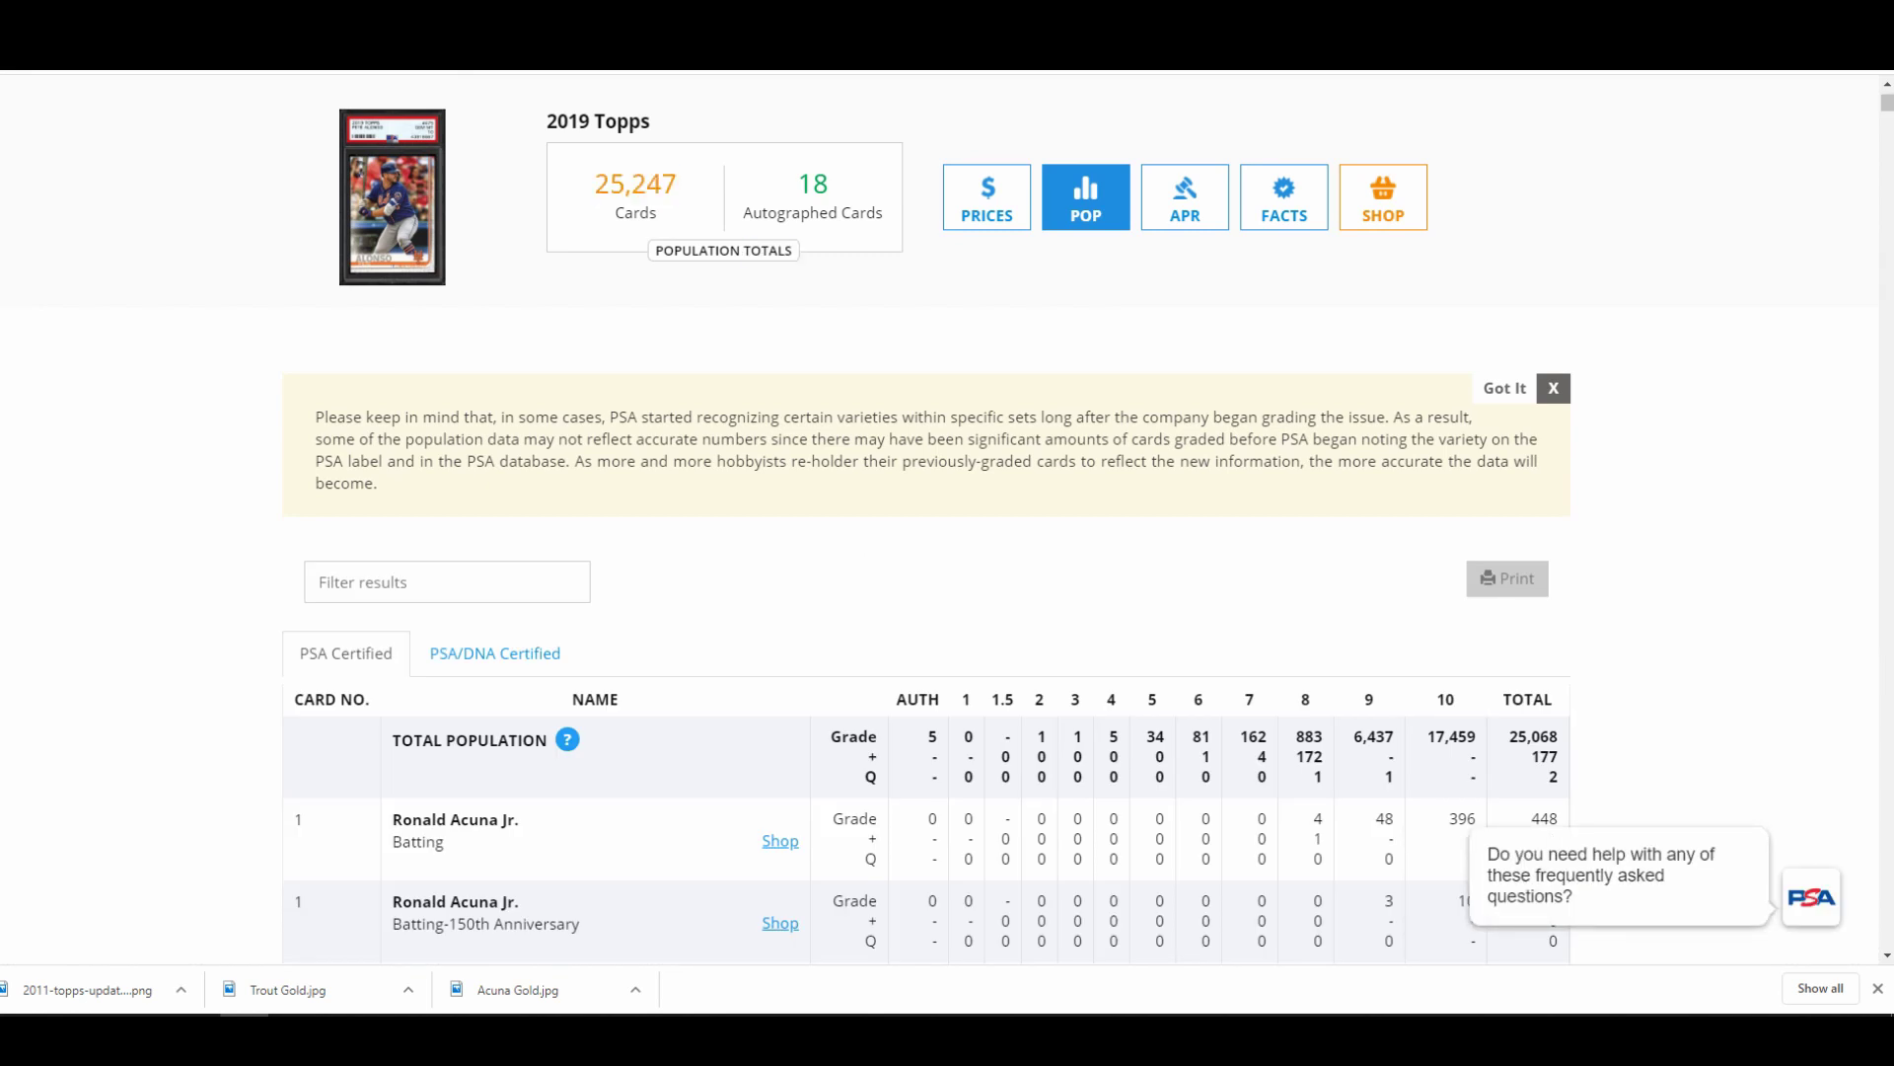
{"action": "scroll", "coordinate": [926, 519], "scroll_direction": "down", "scroll_amount": 1}
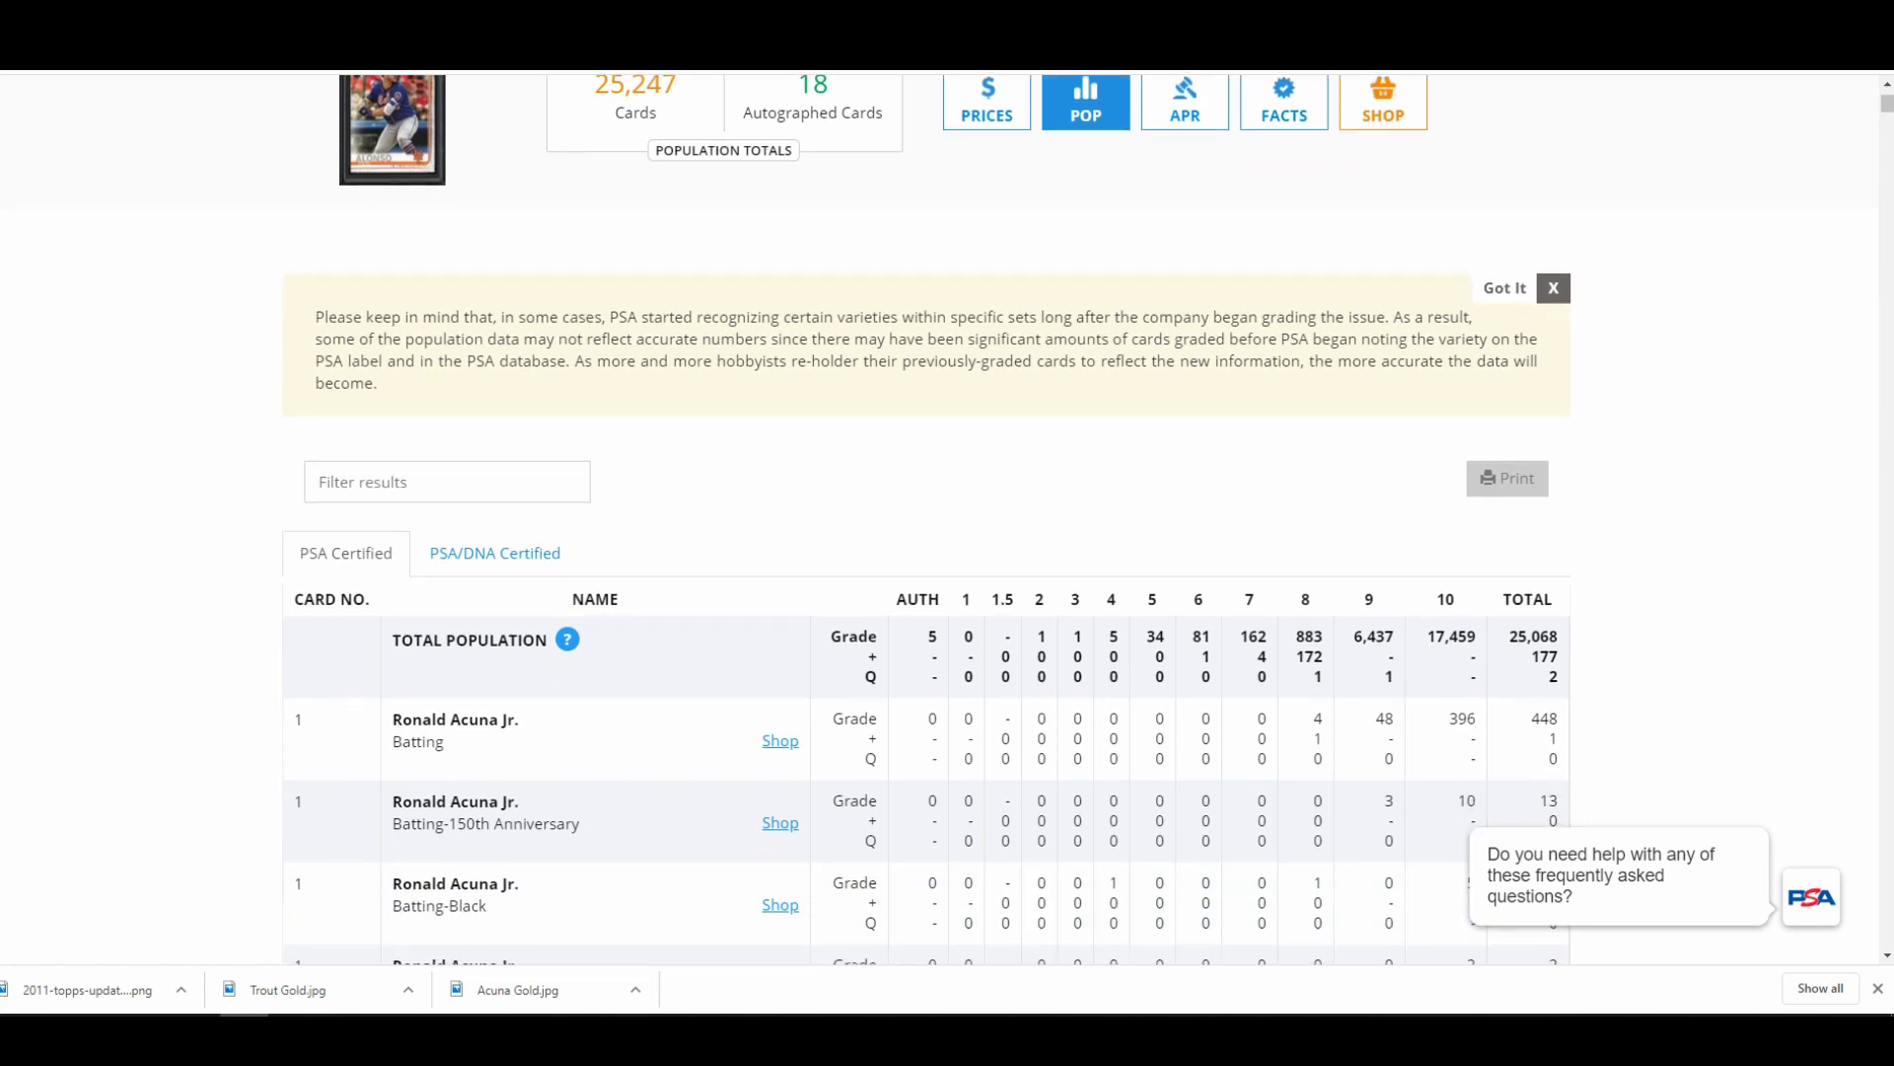
- Filter the 2019 Topps population table by 'gold' and highlight Ronald Acuna Jr
{"action": "left_click", "coordinate": [444, 482]}
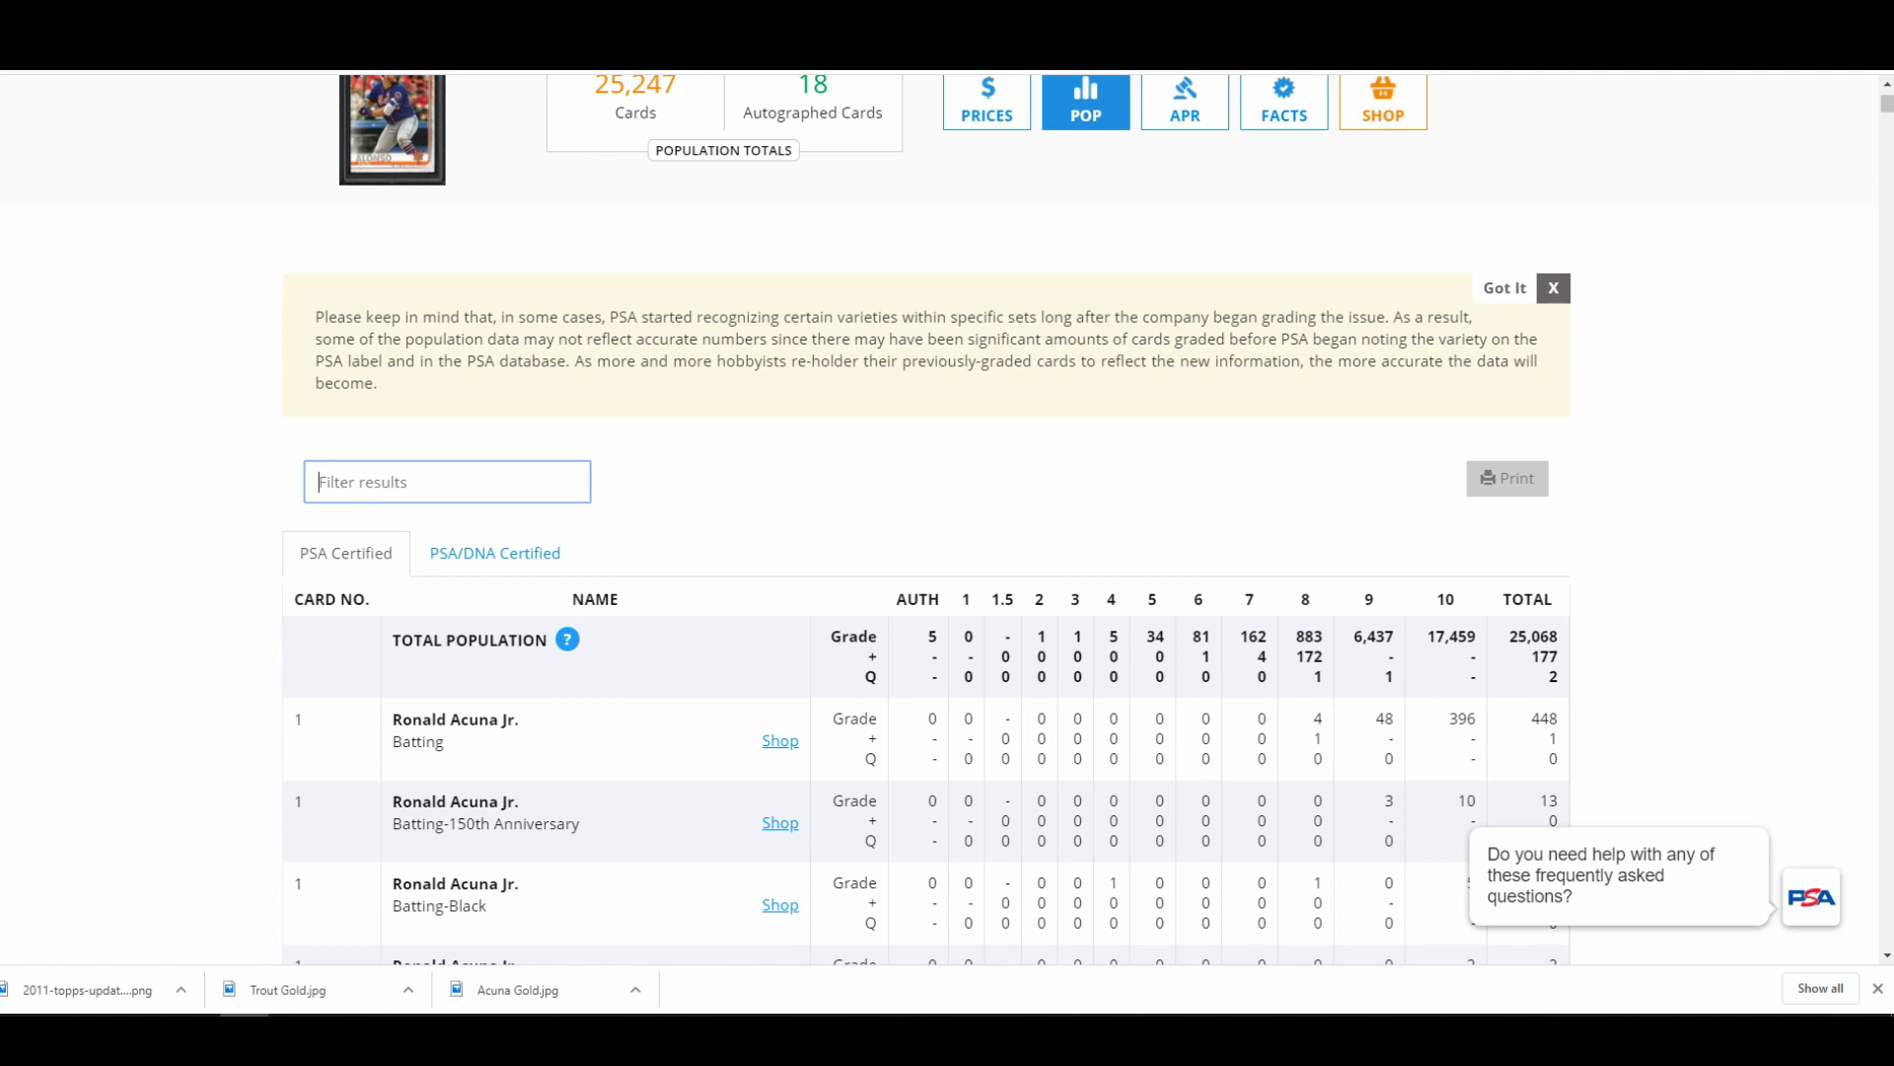
{"action": "type", "text": "gold"}
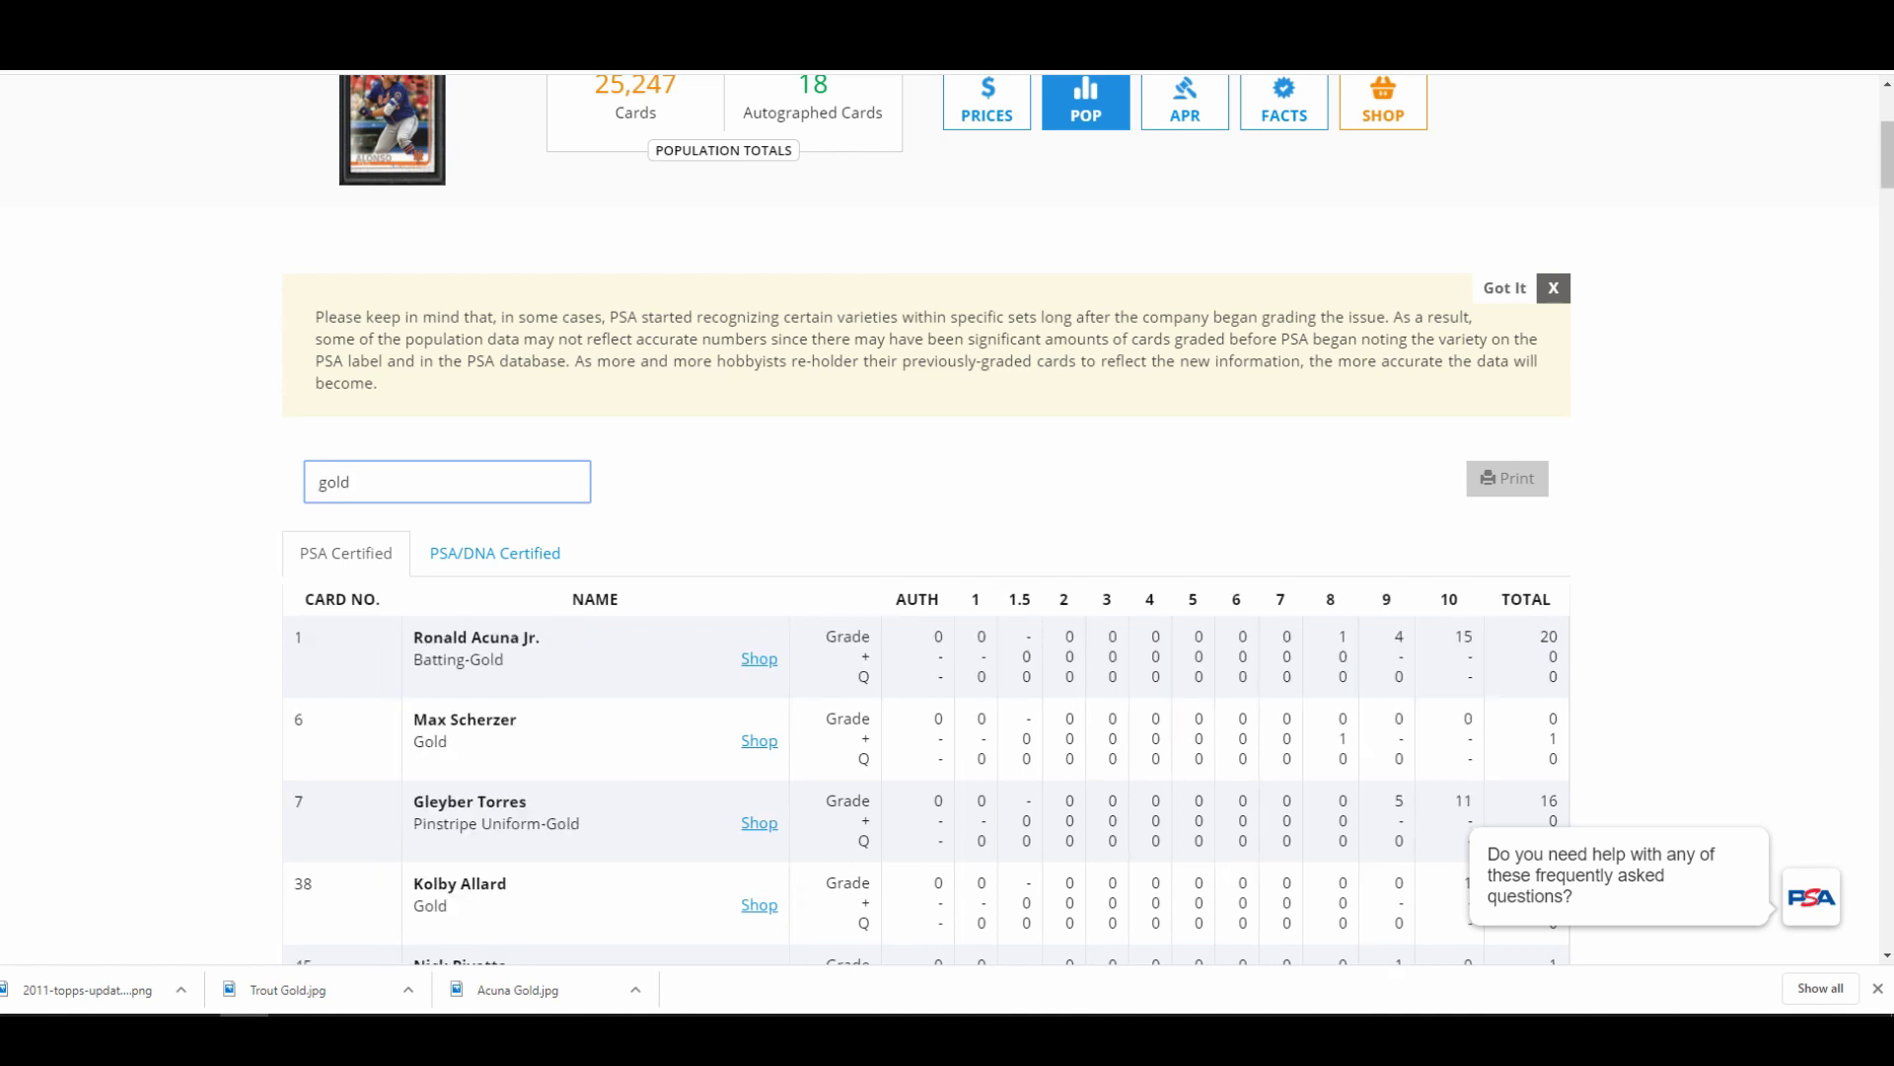
{"action": "scroll", "coordinate": [927, 518], "scroll_direction": "down", "scroll_amount": 2}
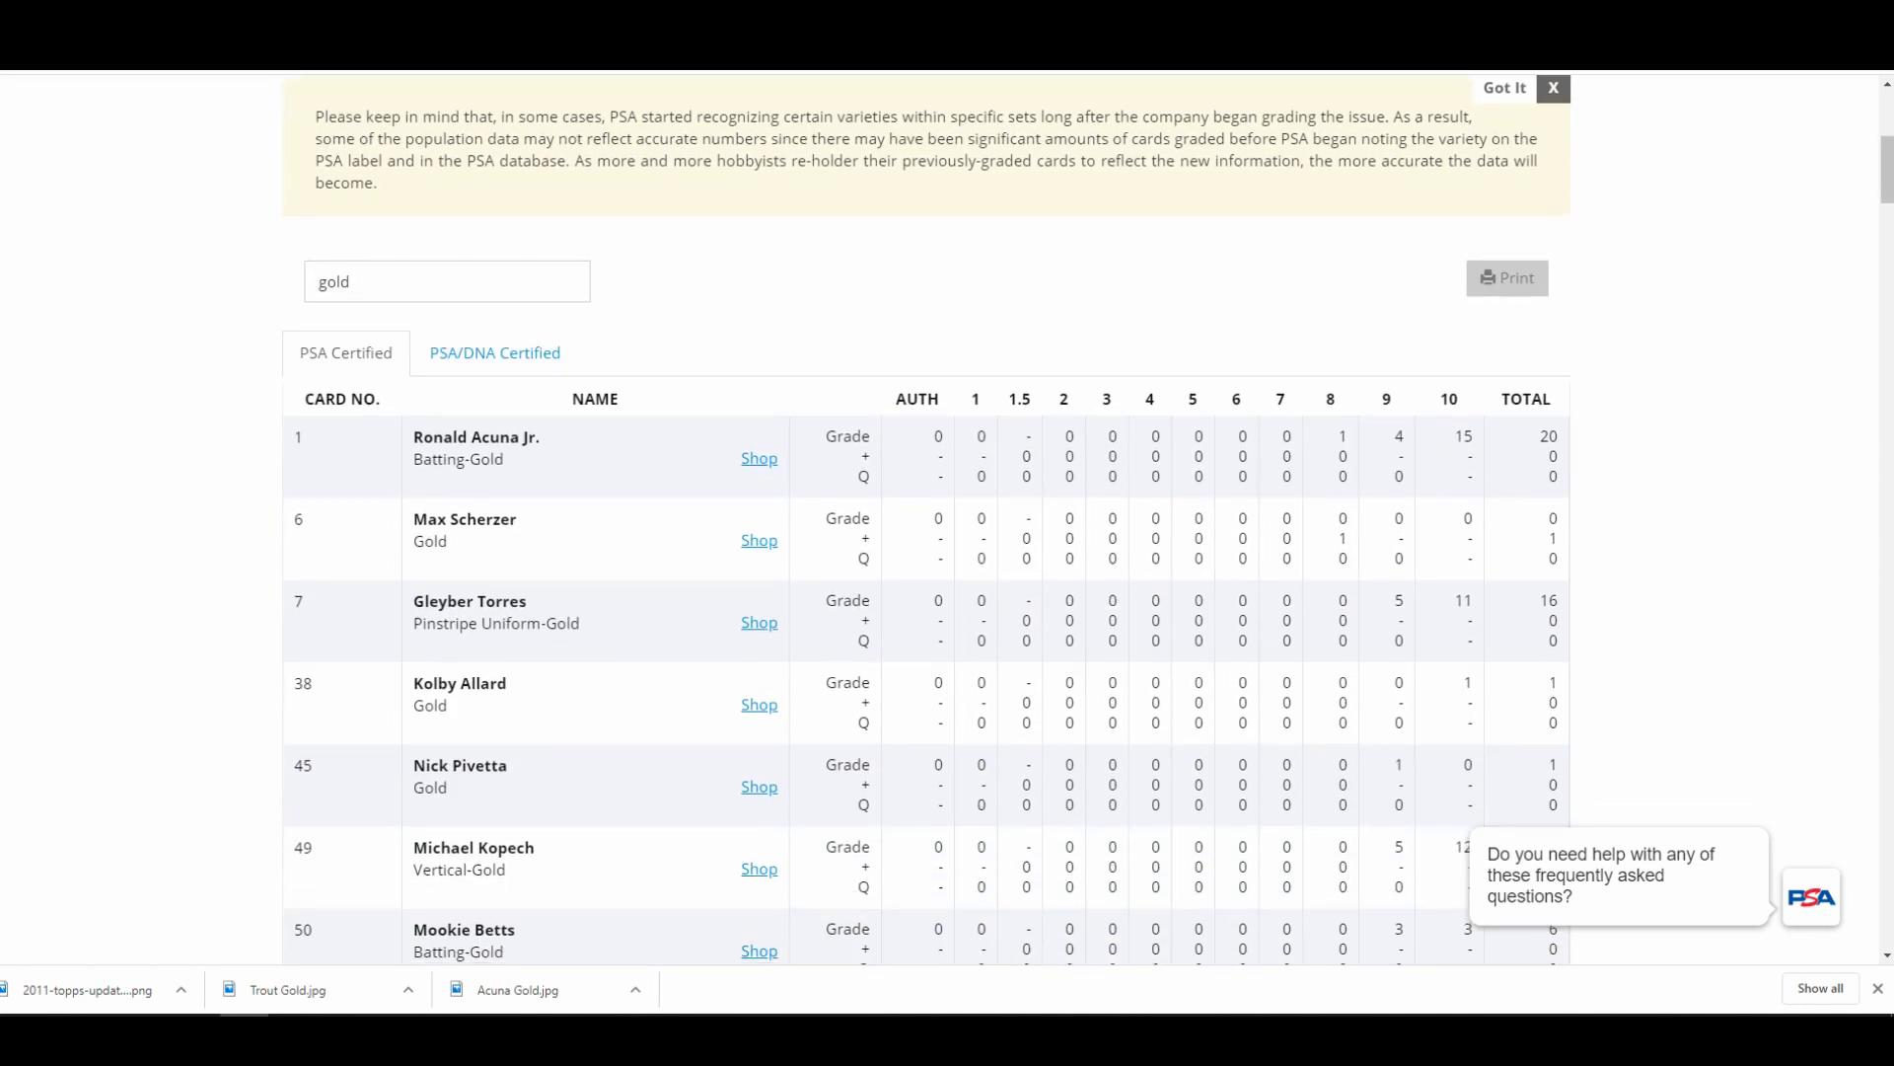
{"action": "triple_click", "coordinate": [497, 437]}
- Scroll through the gold parallels, such as Mike Trout Leaping-Gold with 40 graded
{"action": "scroll", "coordinate": [927, 518], "scroll_direction": "down", "scroll_amount": 2}
{"action": "scroll", "coordinate": [927, 518], "scroll_direction": "down", "scroll_amount": 9}
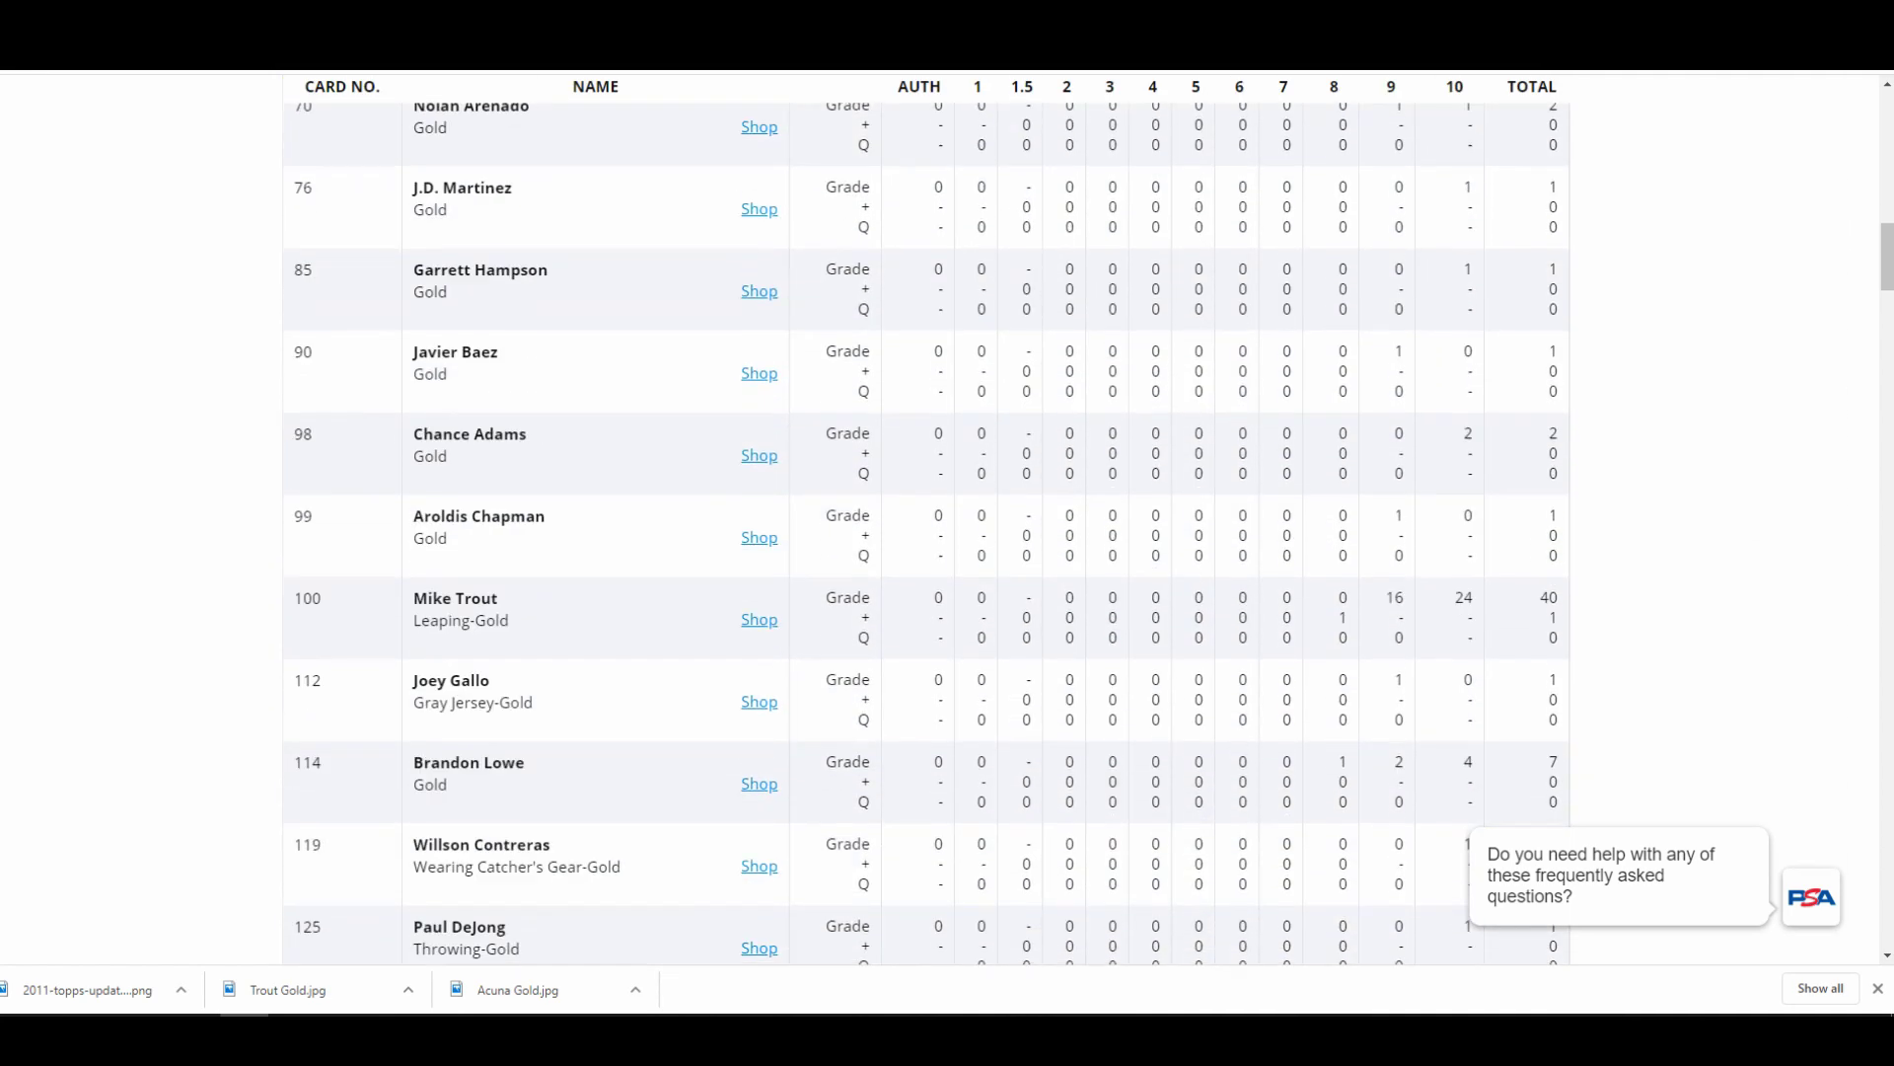
{"action": "scroll", "coordinate": [926, 518], "scroll_direction": "up", "scroll_amount": 9}
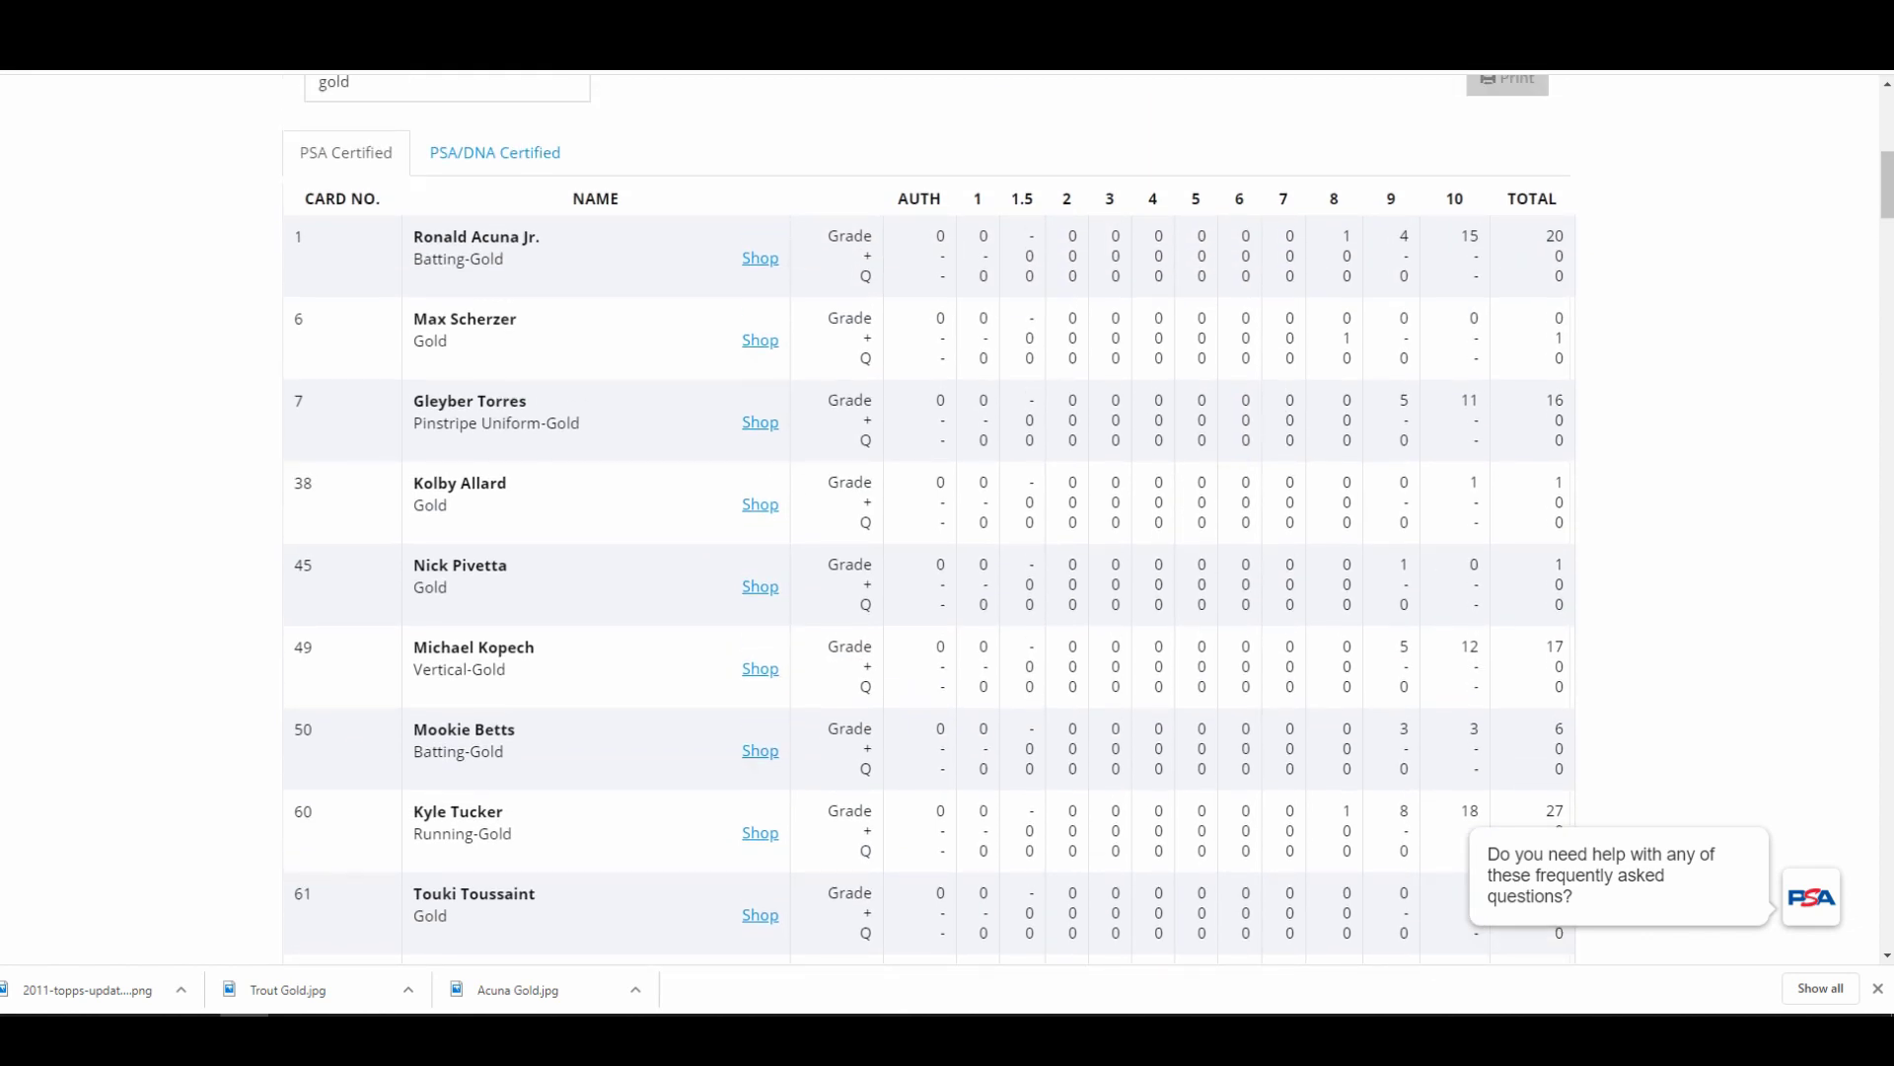
{"action": "scroll", "coordinate": [927, 518], "scroll_direction": "down", "scroll_amount": 6}
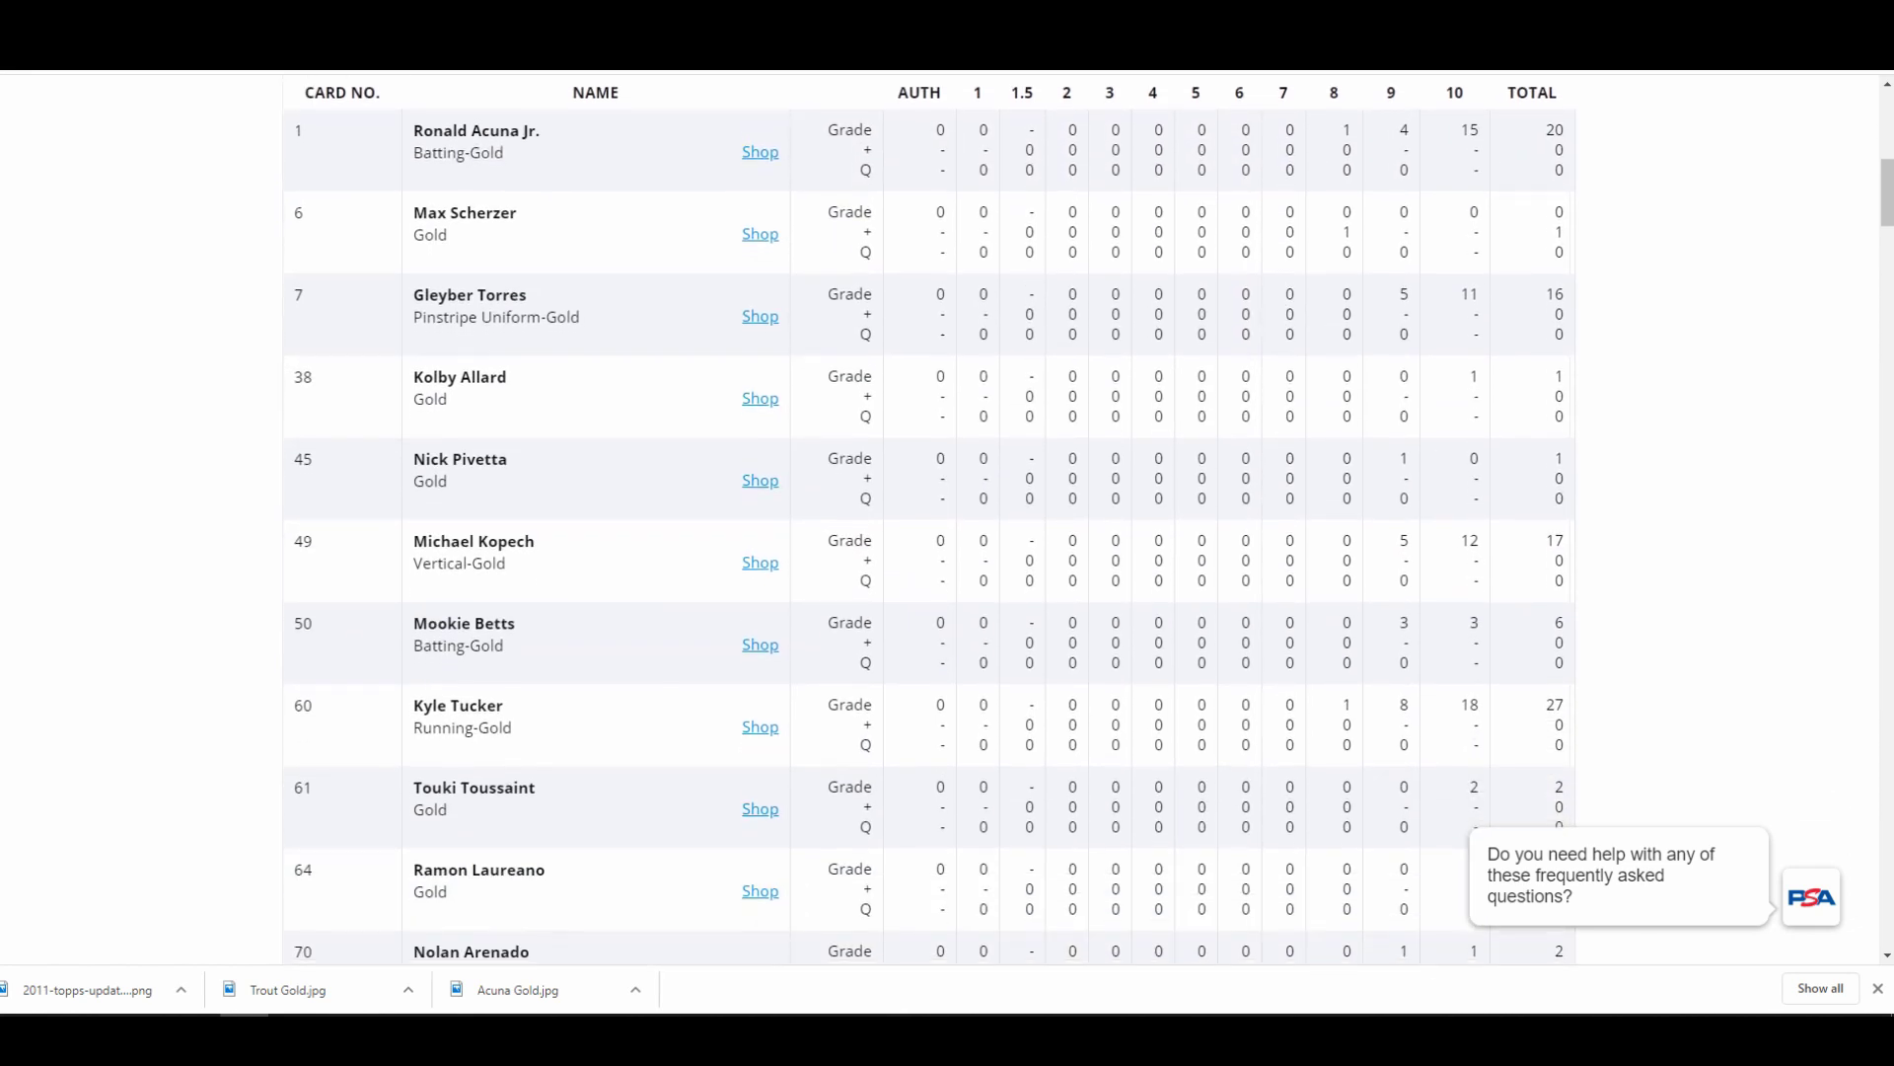
{"action": "scroll", "coordinate": [926, 518], "scroll_direction": "down", "scroll_amount": 12}
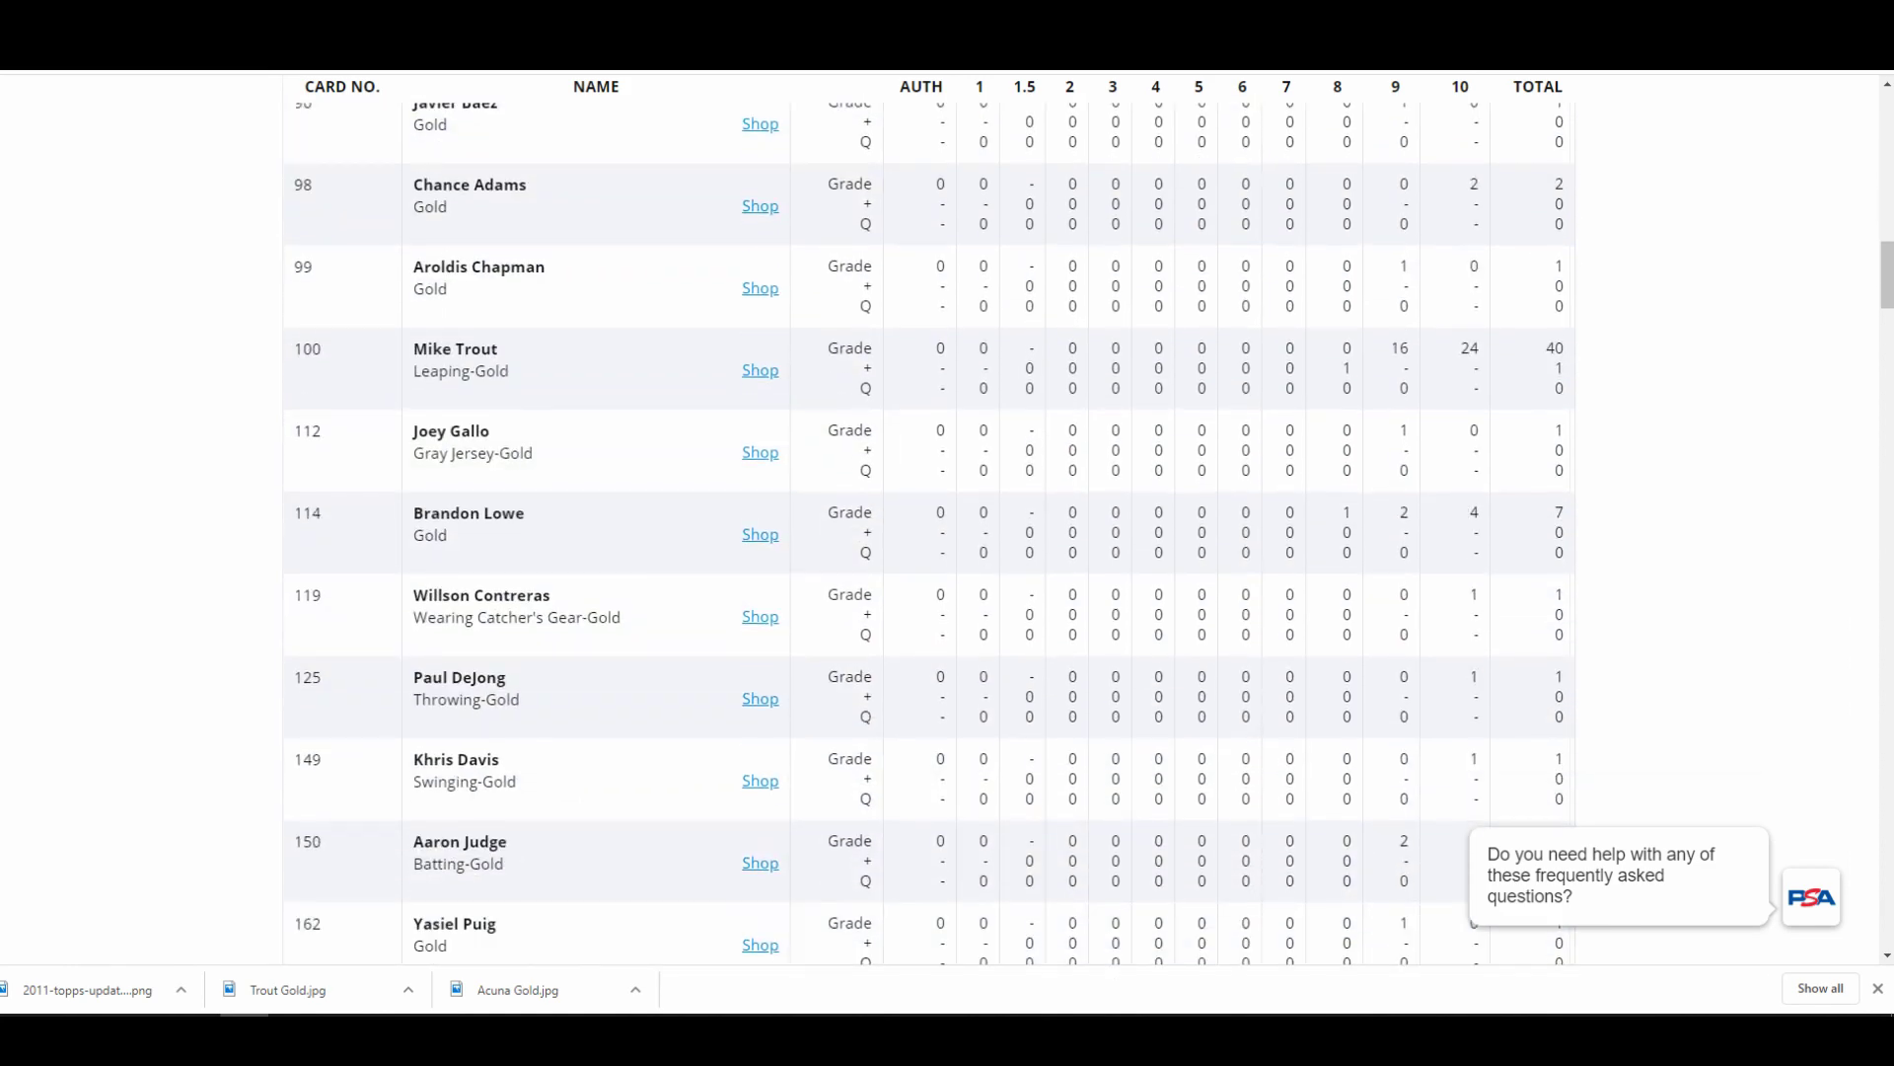
{"action": "scroll", "coordinate": [927, 518], "scroll_direction": "down", "scroll_amount": 7}
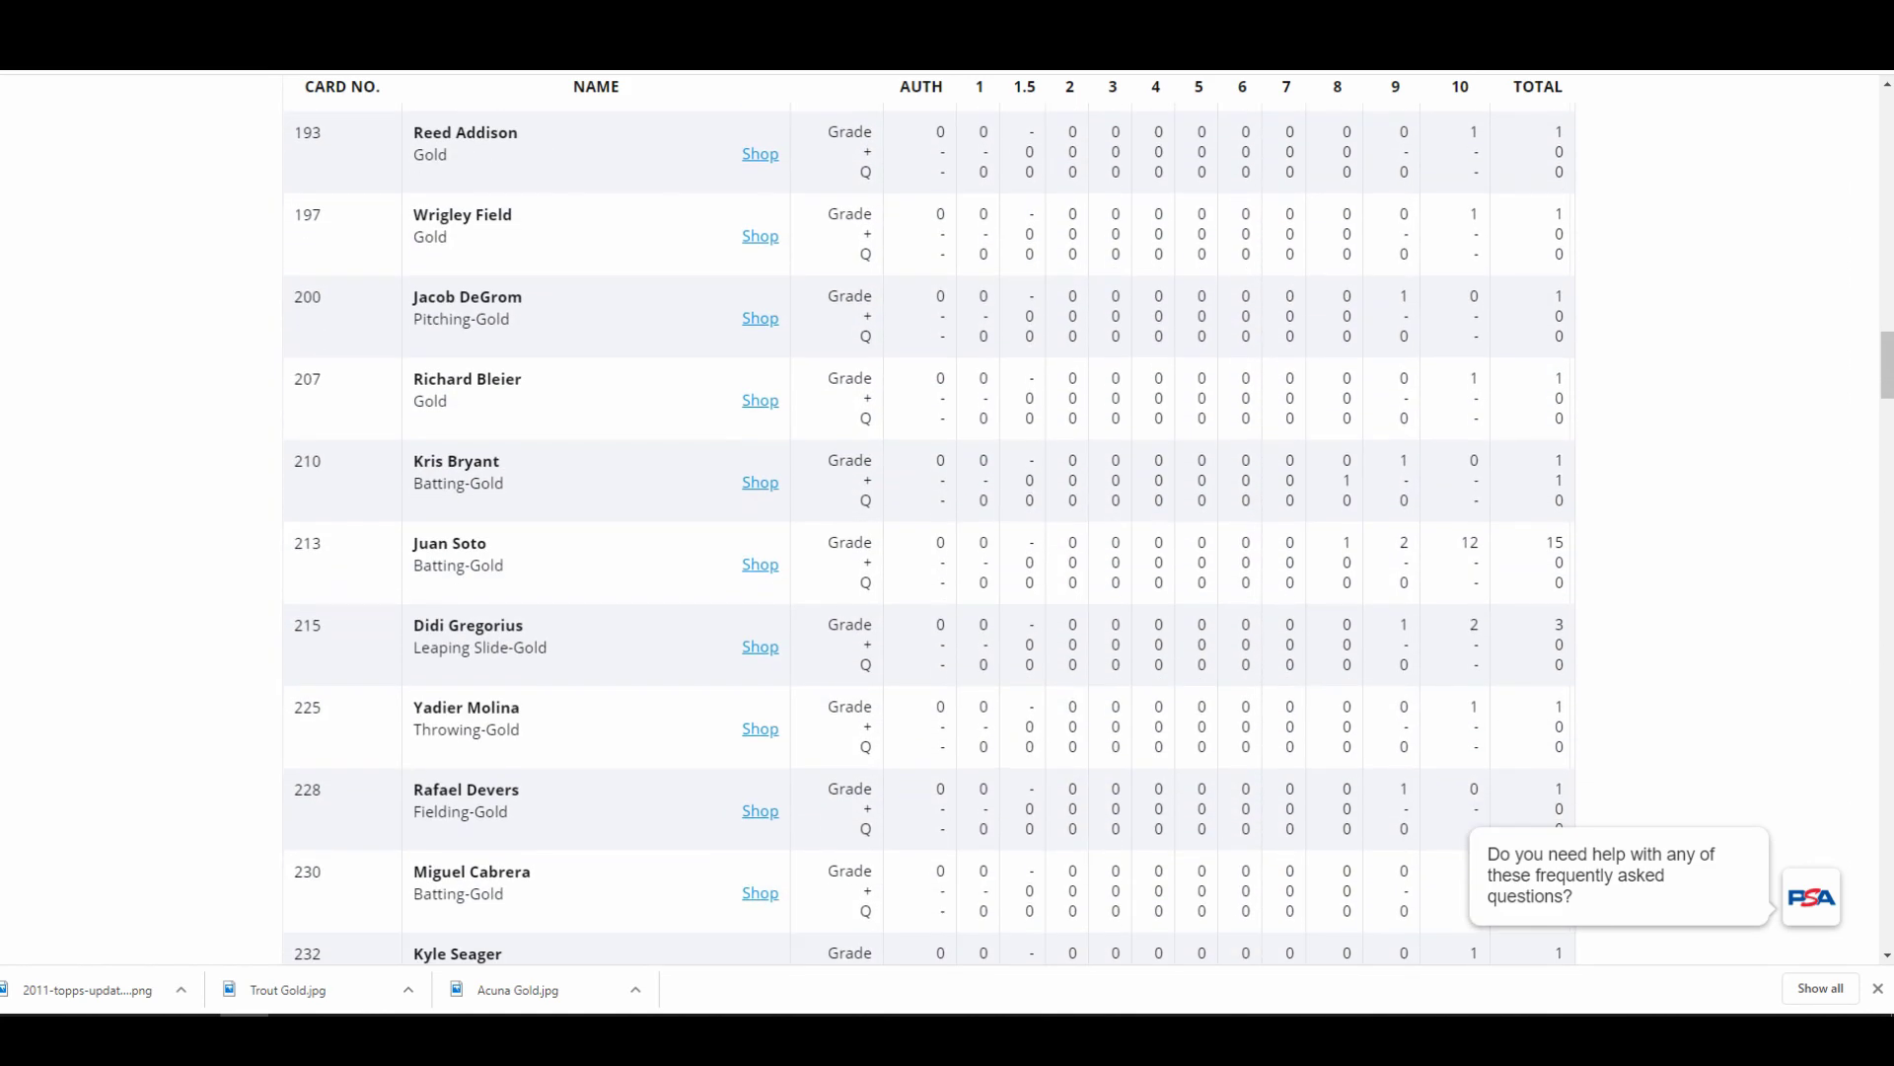
{"action": "scroll", "coordinate": [927, 518], "scroll_direction": "down", "scroll_amount": 6}
{"action": "scroll", "coordinate": [927, 518], "scroll_direction": "down", "scroll_amount": 4}
{"action": "scroll", "coordinate": [926, 518], "scroll_direction": "up", "scroll_amount": 20}
{"action": "scroll", "coordinate": [926, 518], "scroll_direction": "up", "scroll_amount": 14}
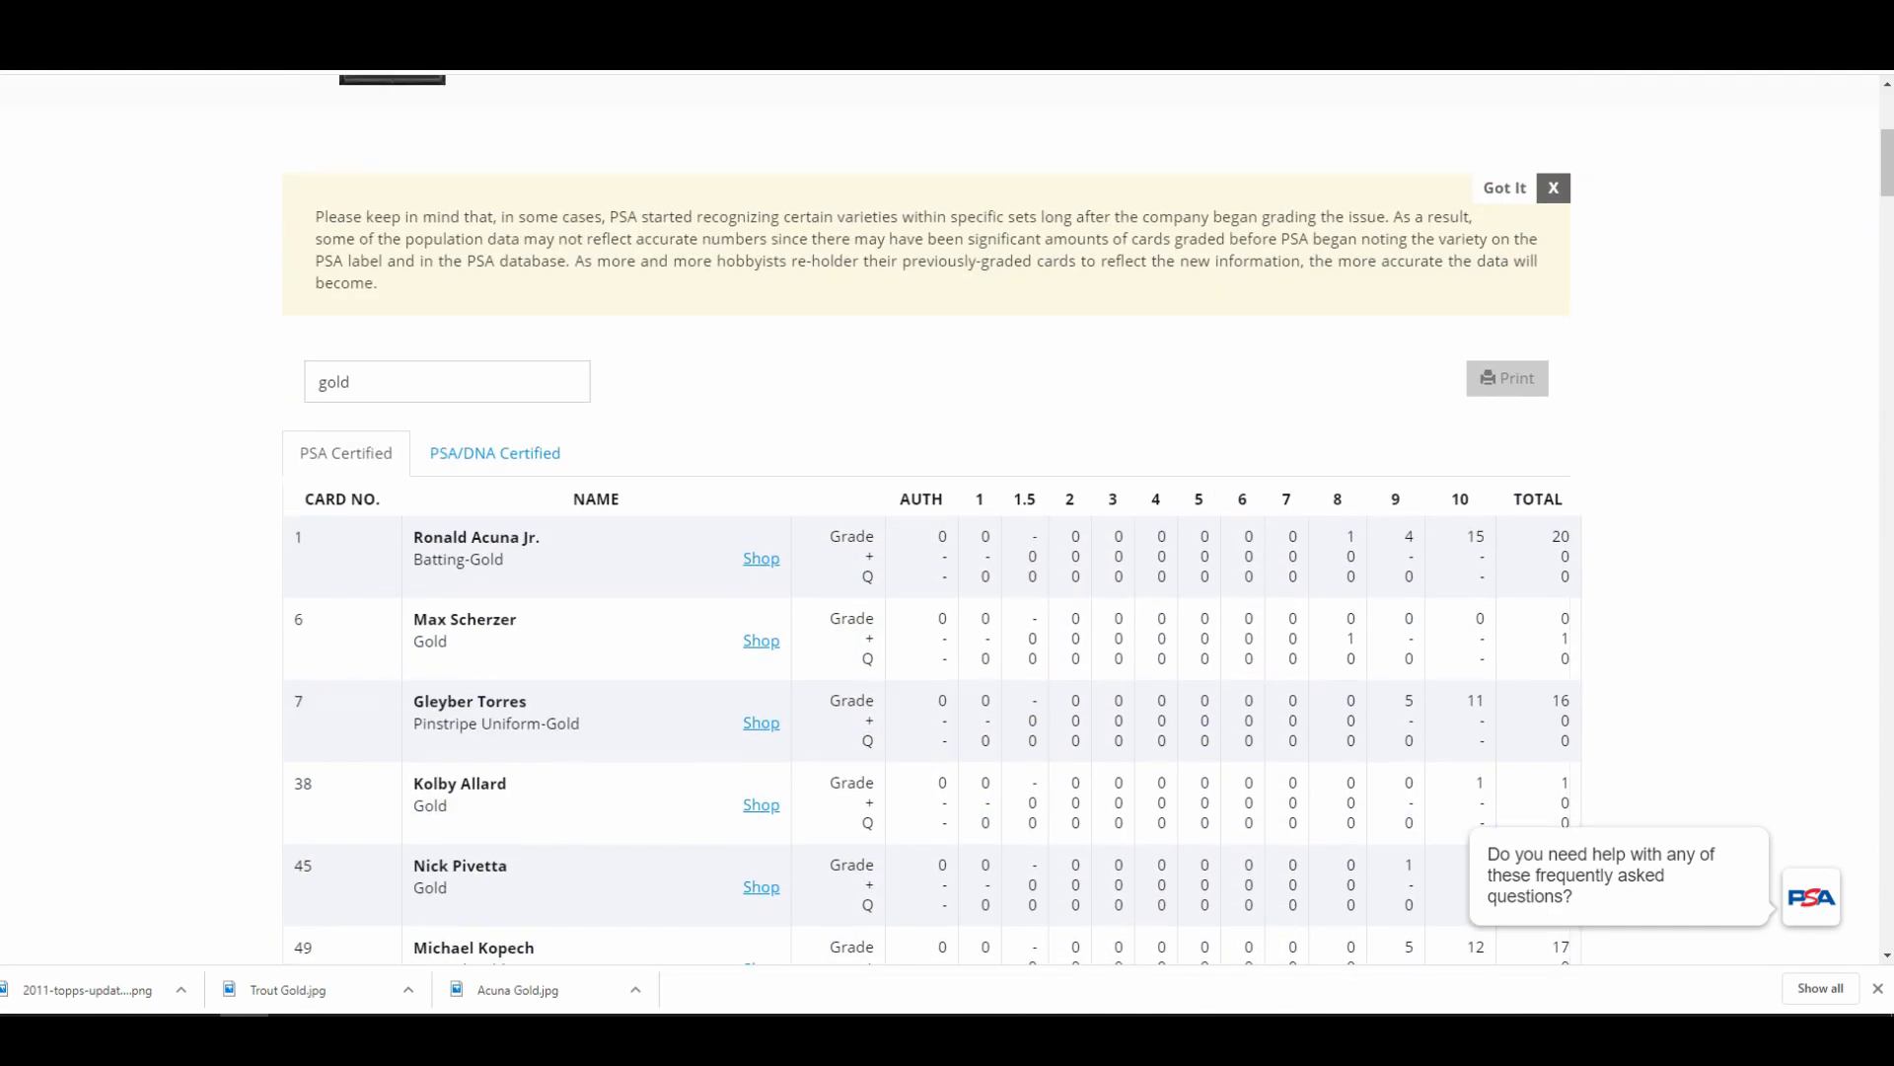
{"action": "scroll", "coordinate": [927, 518], "scroll_direction": "down", "scroll_amount": 1}
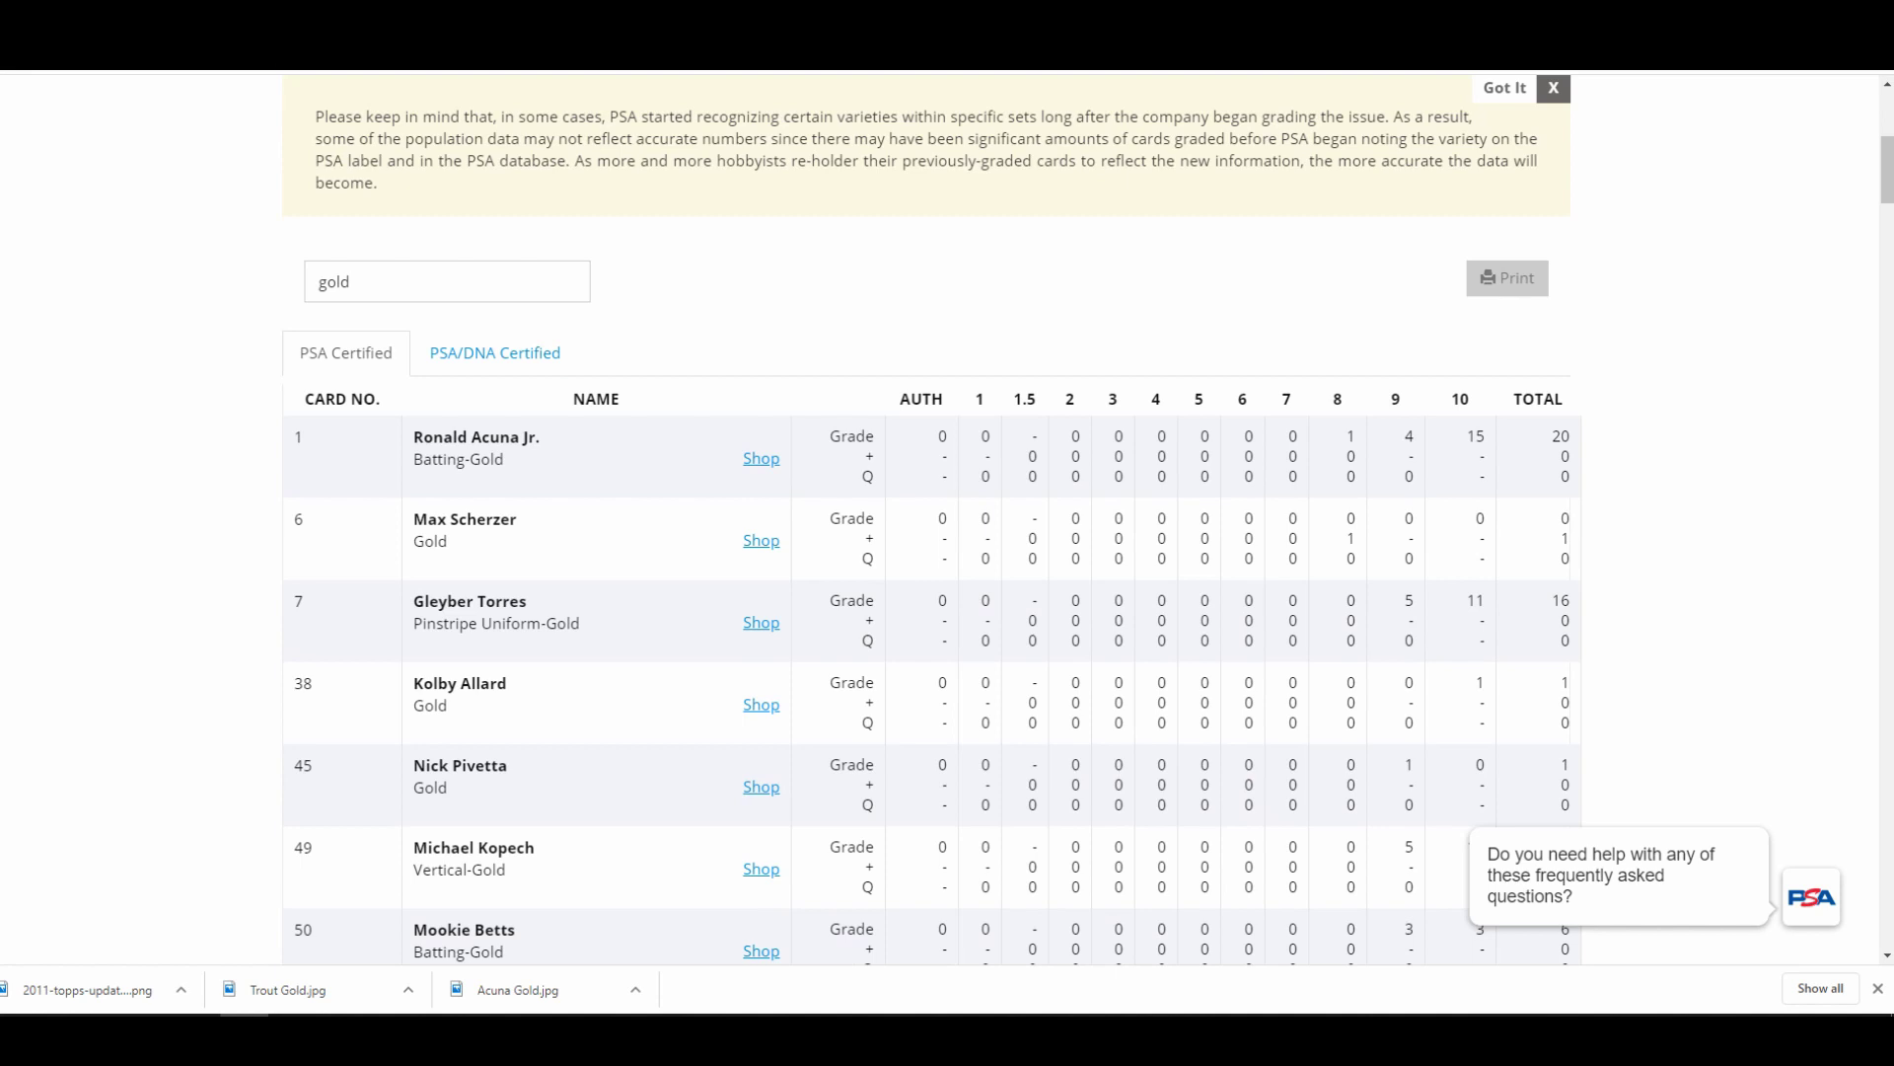
{"action": "double_click", "coordinate": [1560, 437]}
{"action": "double_click", "coordinate": [1351, 436]}
{"action": "left_click", "coordinate": [1351, 436]}
{"action": "double_click", "coordinate": [1409, 437]}
{"action": "left_click", "coordinate": [1409, 436]}
{"action": "triple_click", "coordinate": [1475, 436]}
{"action": "left_click", "coordinate": [1476, 436]}
{"action": "double_click", "coordinate": [1287, 399]}
{"action": "left_click", "coordinate": [1287, 399]}
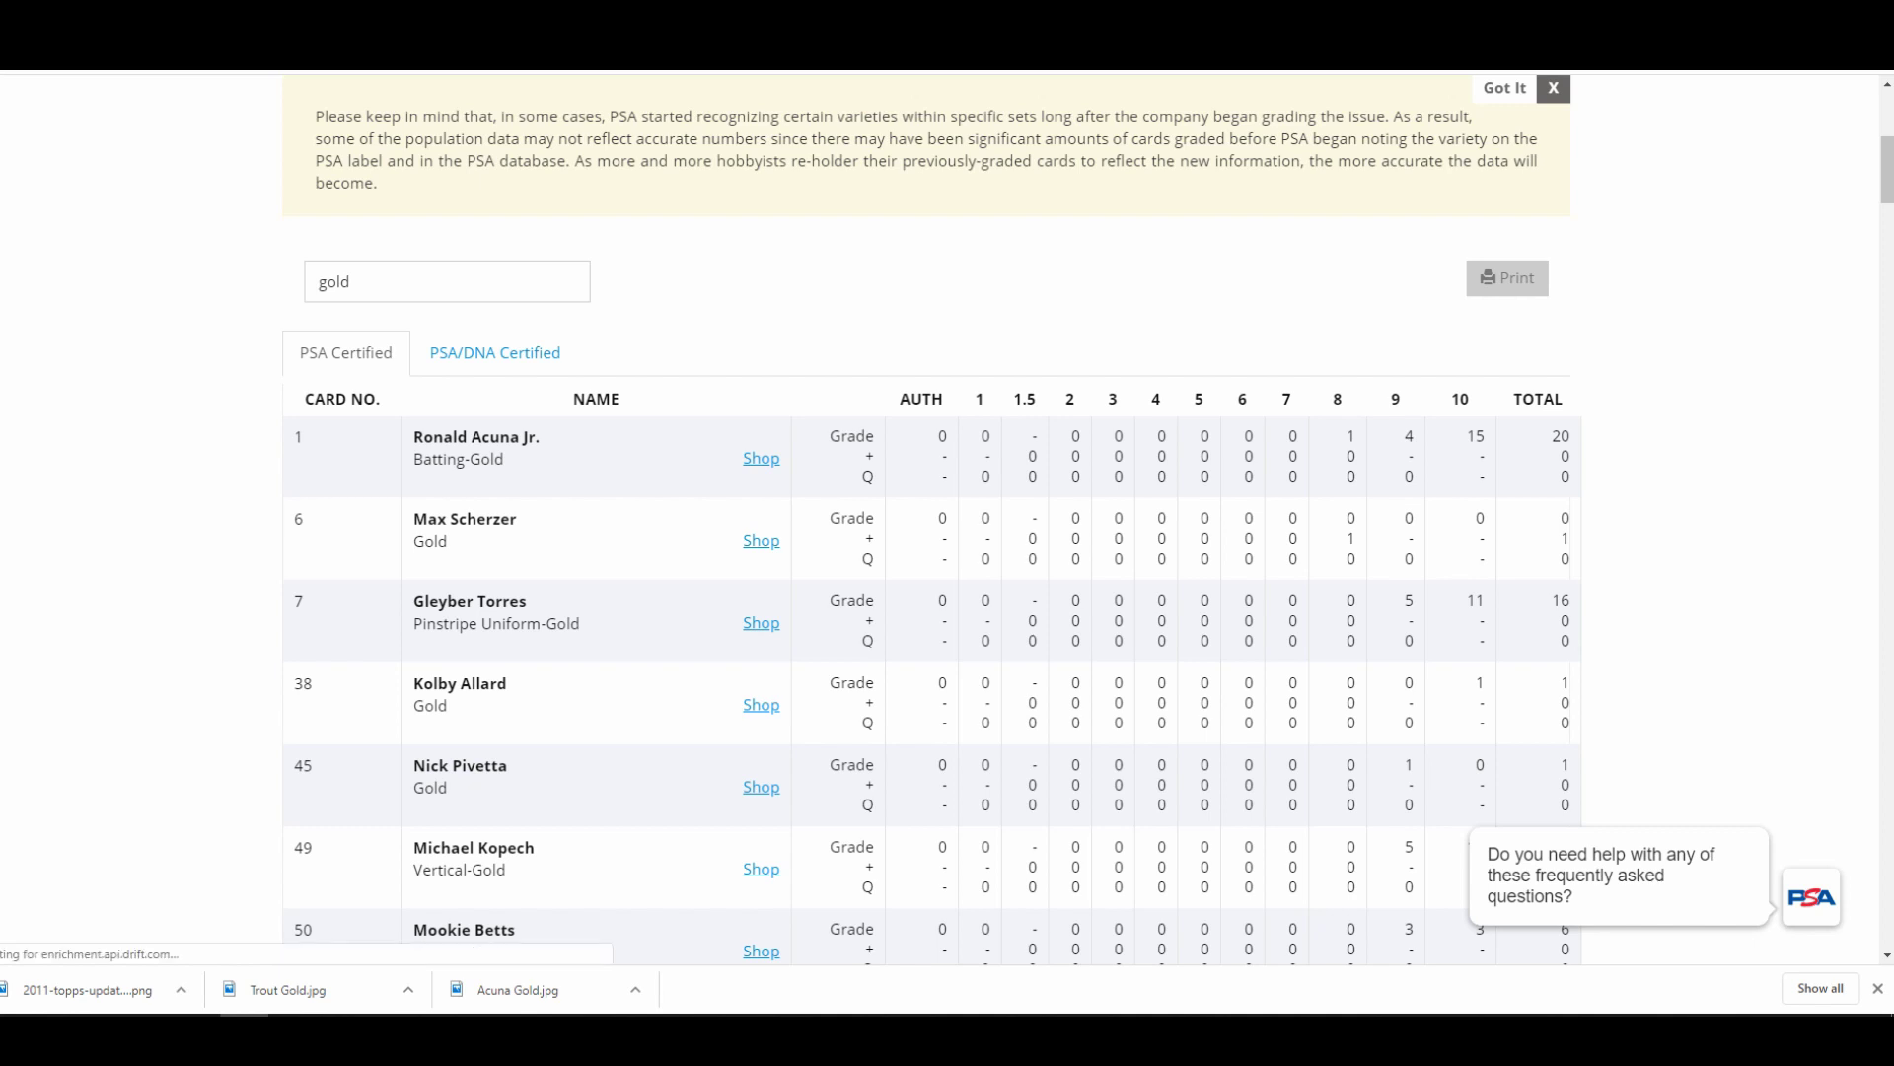
- Go back to the '2019 topps' search results in the browser
{"action": "key", "text": "alt+Left"}
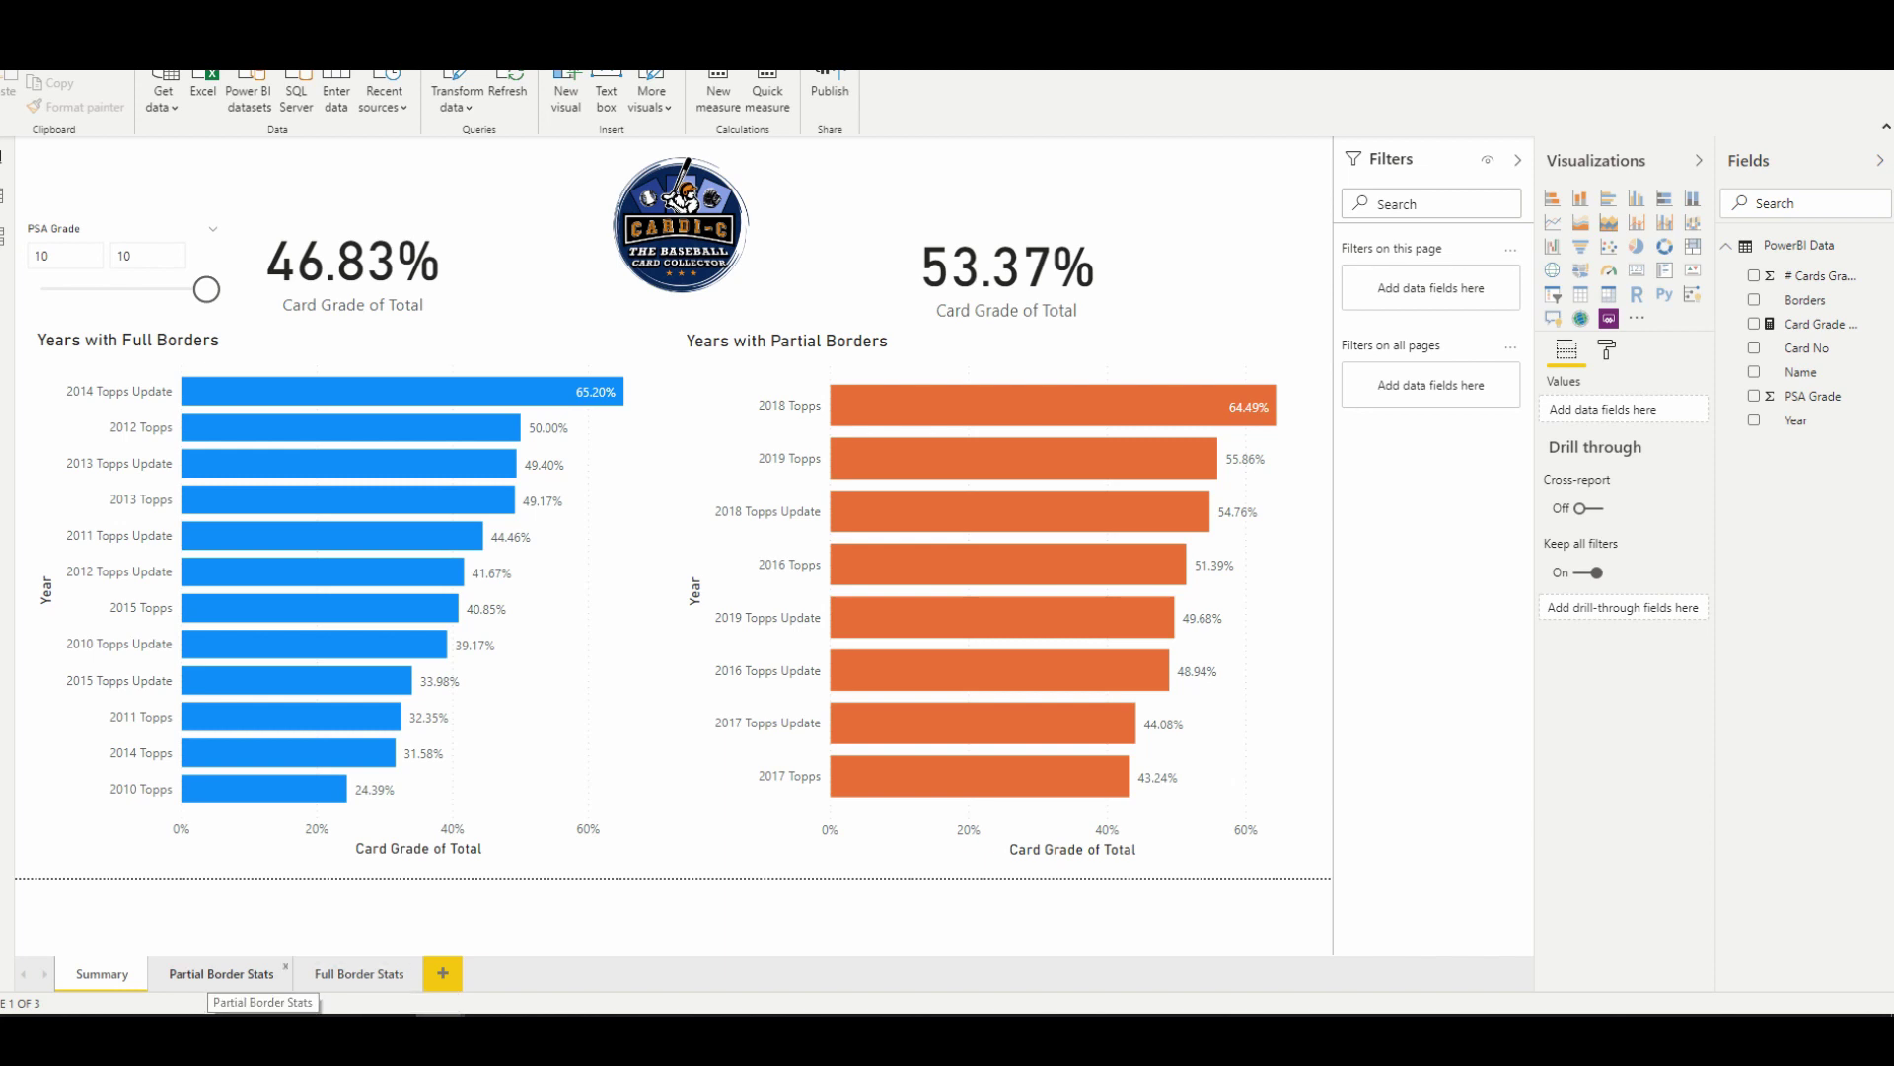
- Cross-filter the Partial Border Stats page to the 2019 Topps bar, showing 55.86%
{"action": "left_click", "coordinate": [221, 974]}
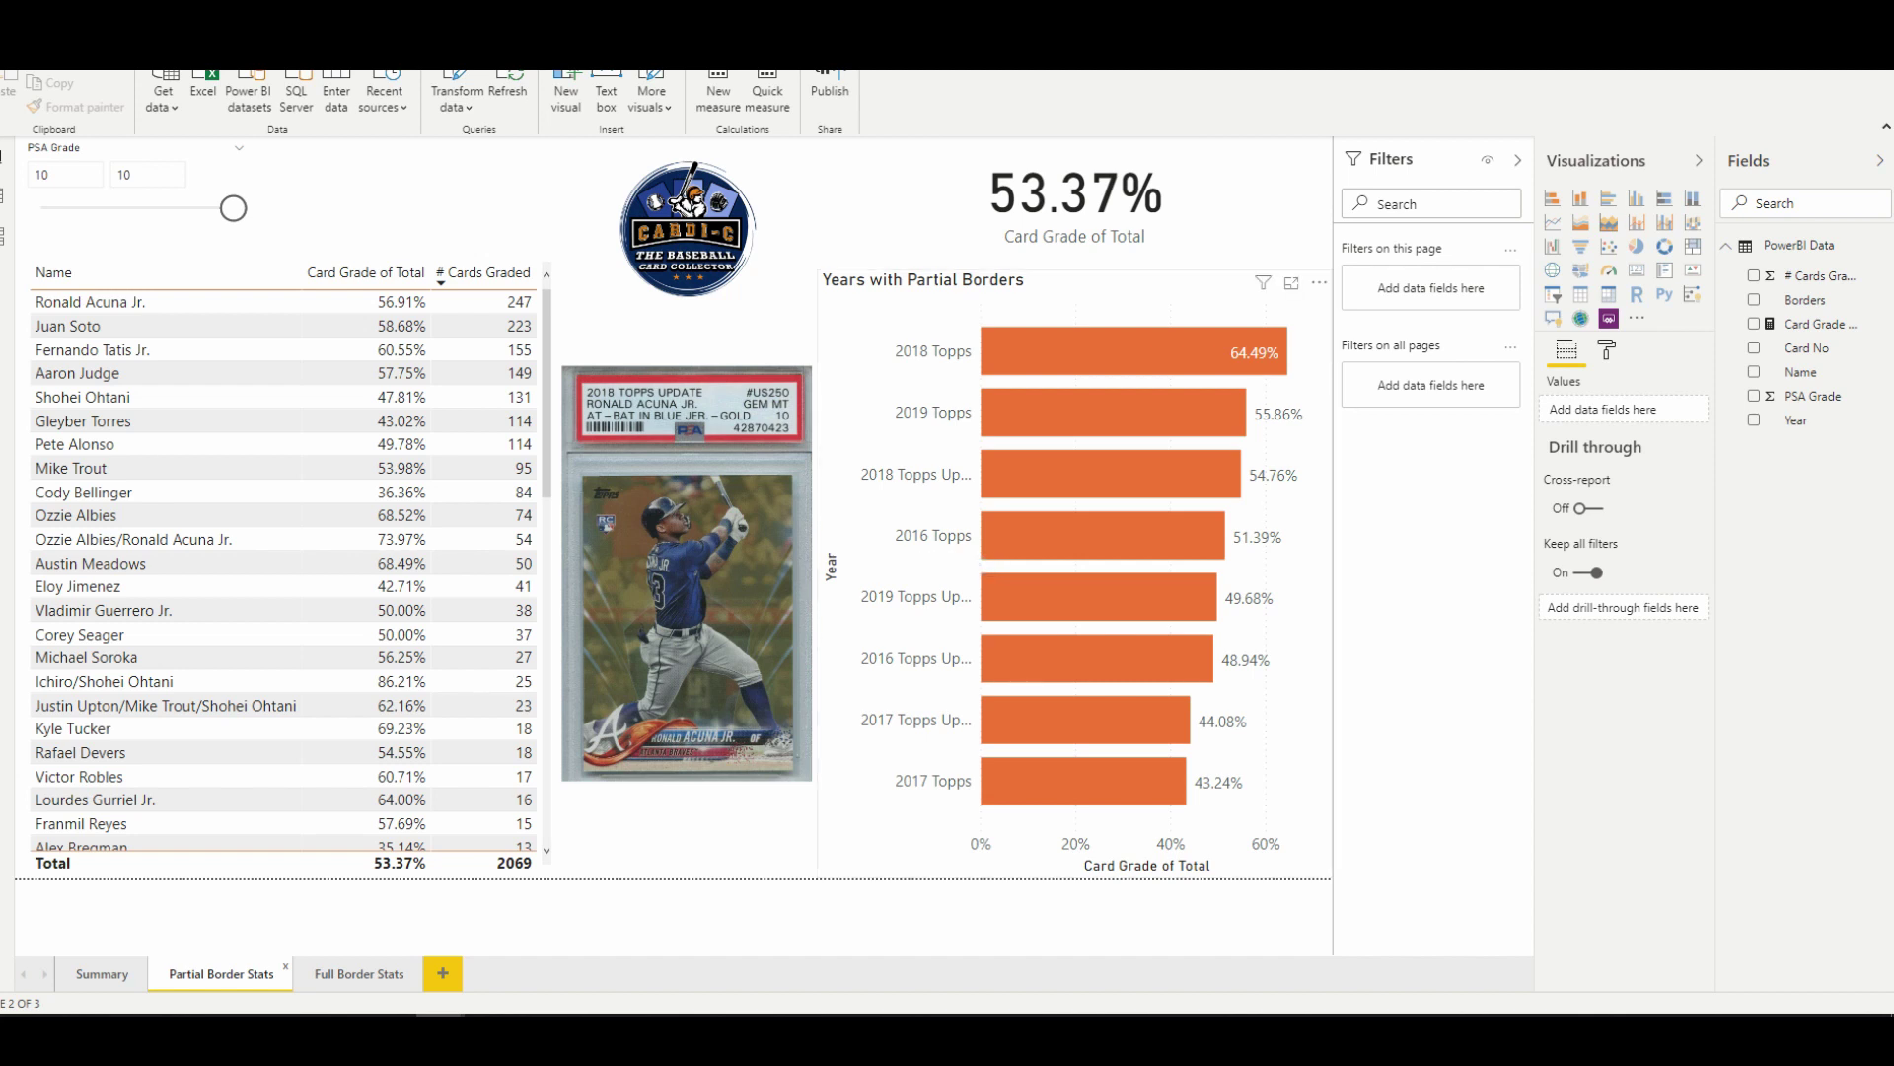
{"action": "left_click", "coordinate": [848, 325]}
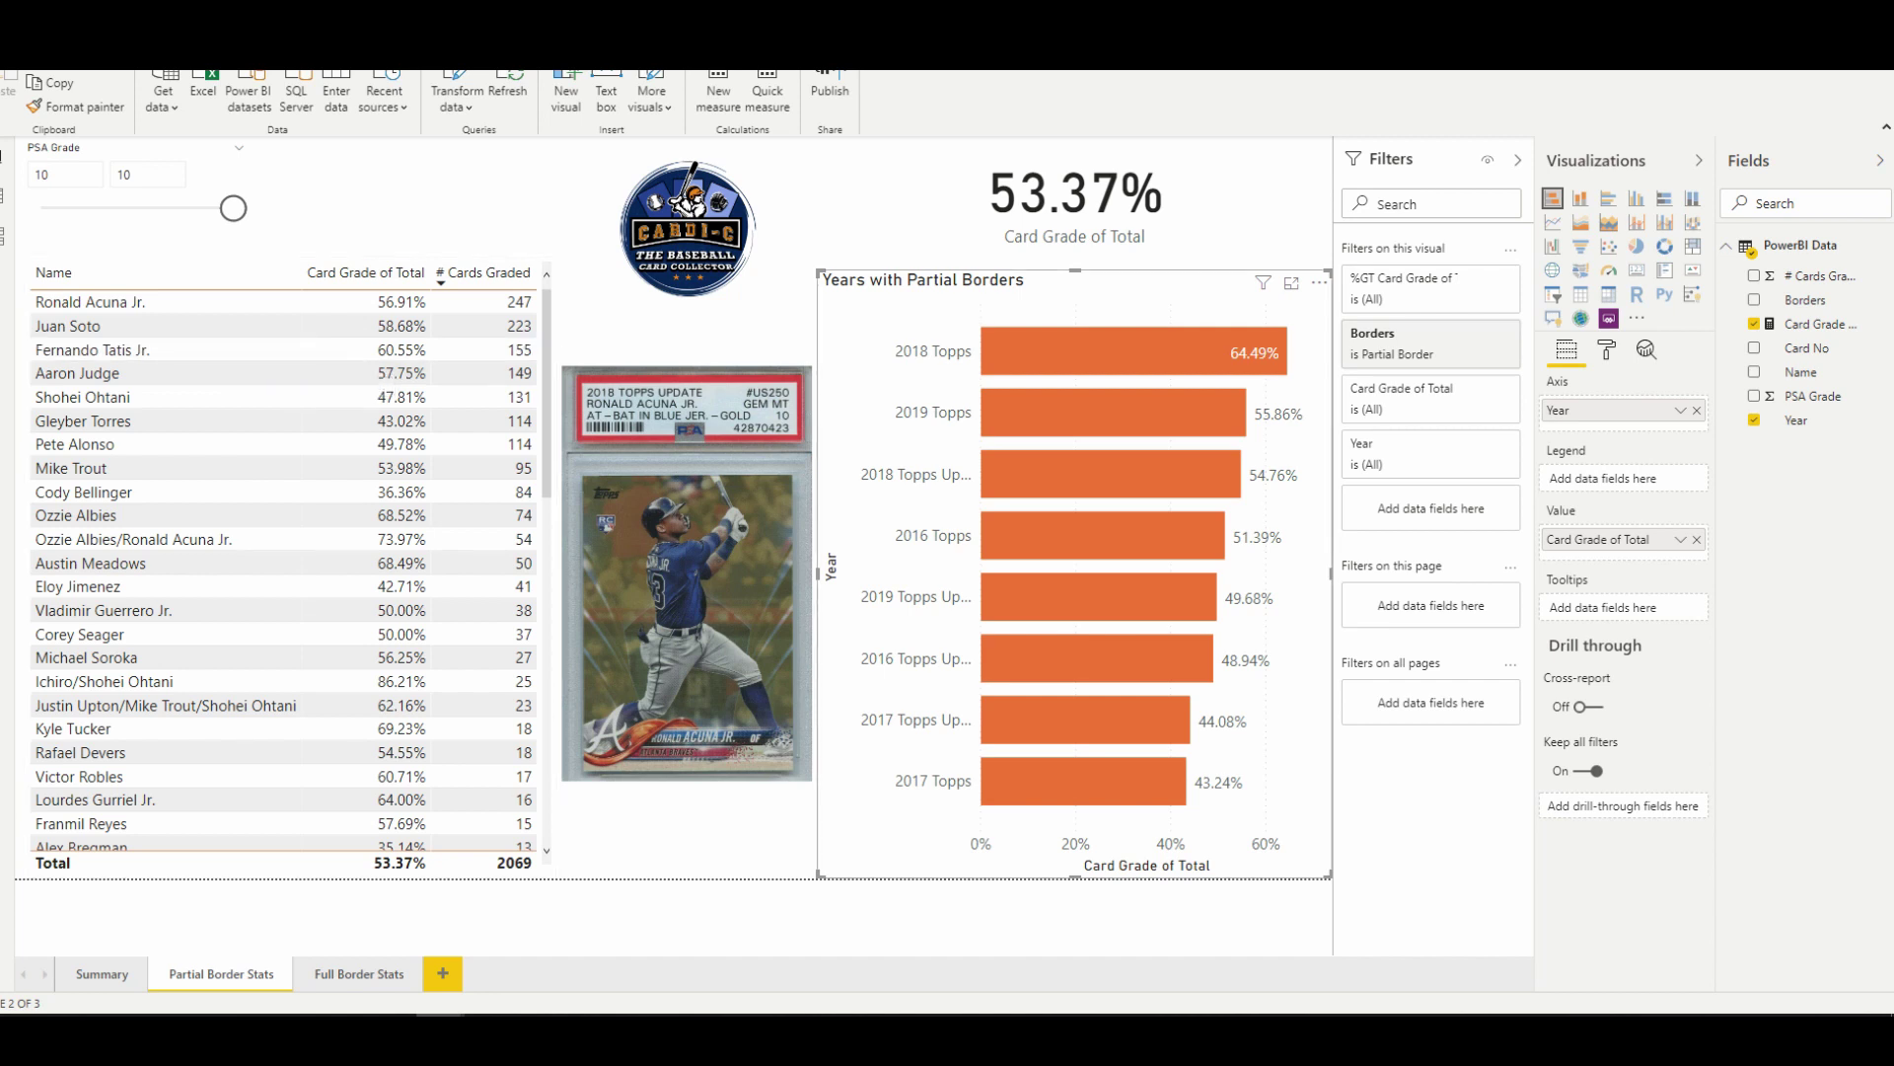
{"action": "left_click", "coordinate": [1113, 413]}
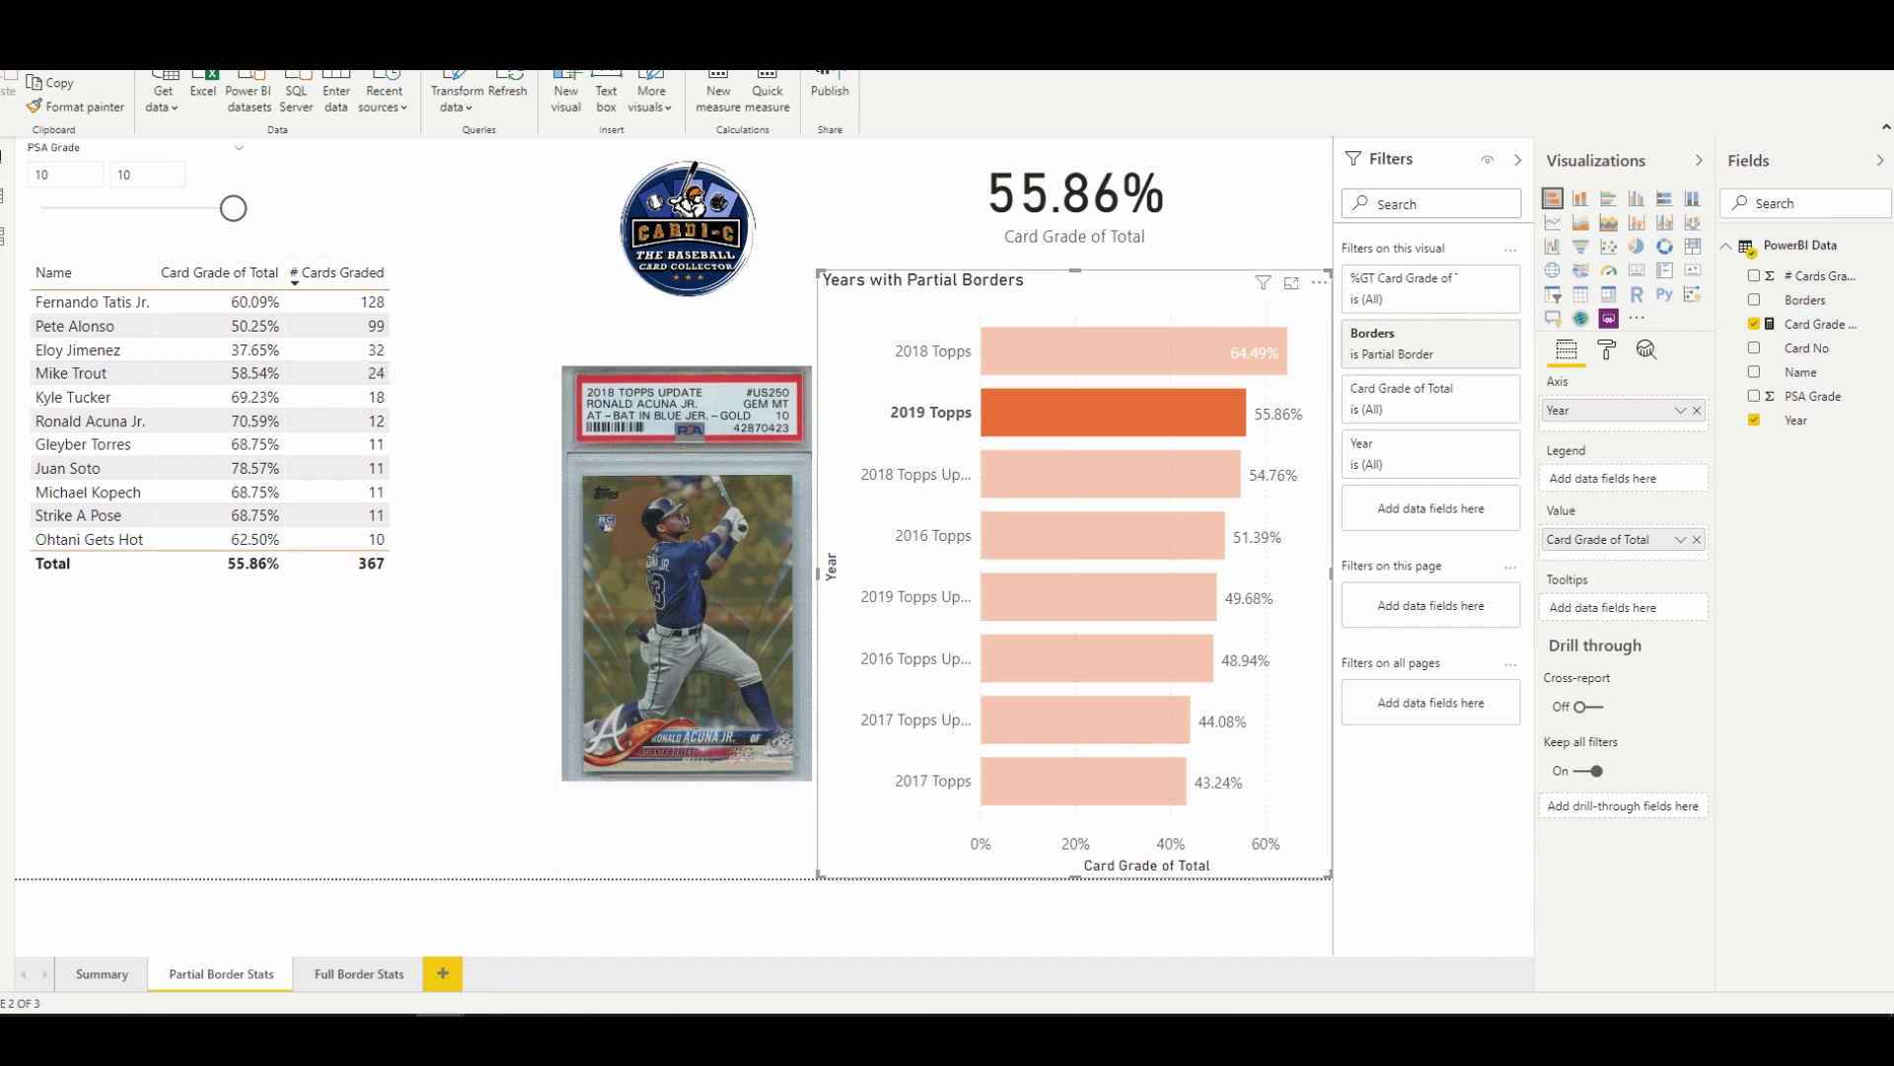
- Clear the 2019 Topps filter, sort by Card Grade of Total, and briefly filter to Miguel Andujar
{"action": "left_click", "coordinate": [1113, 411]}
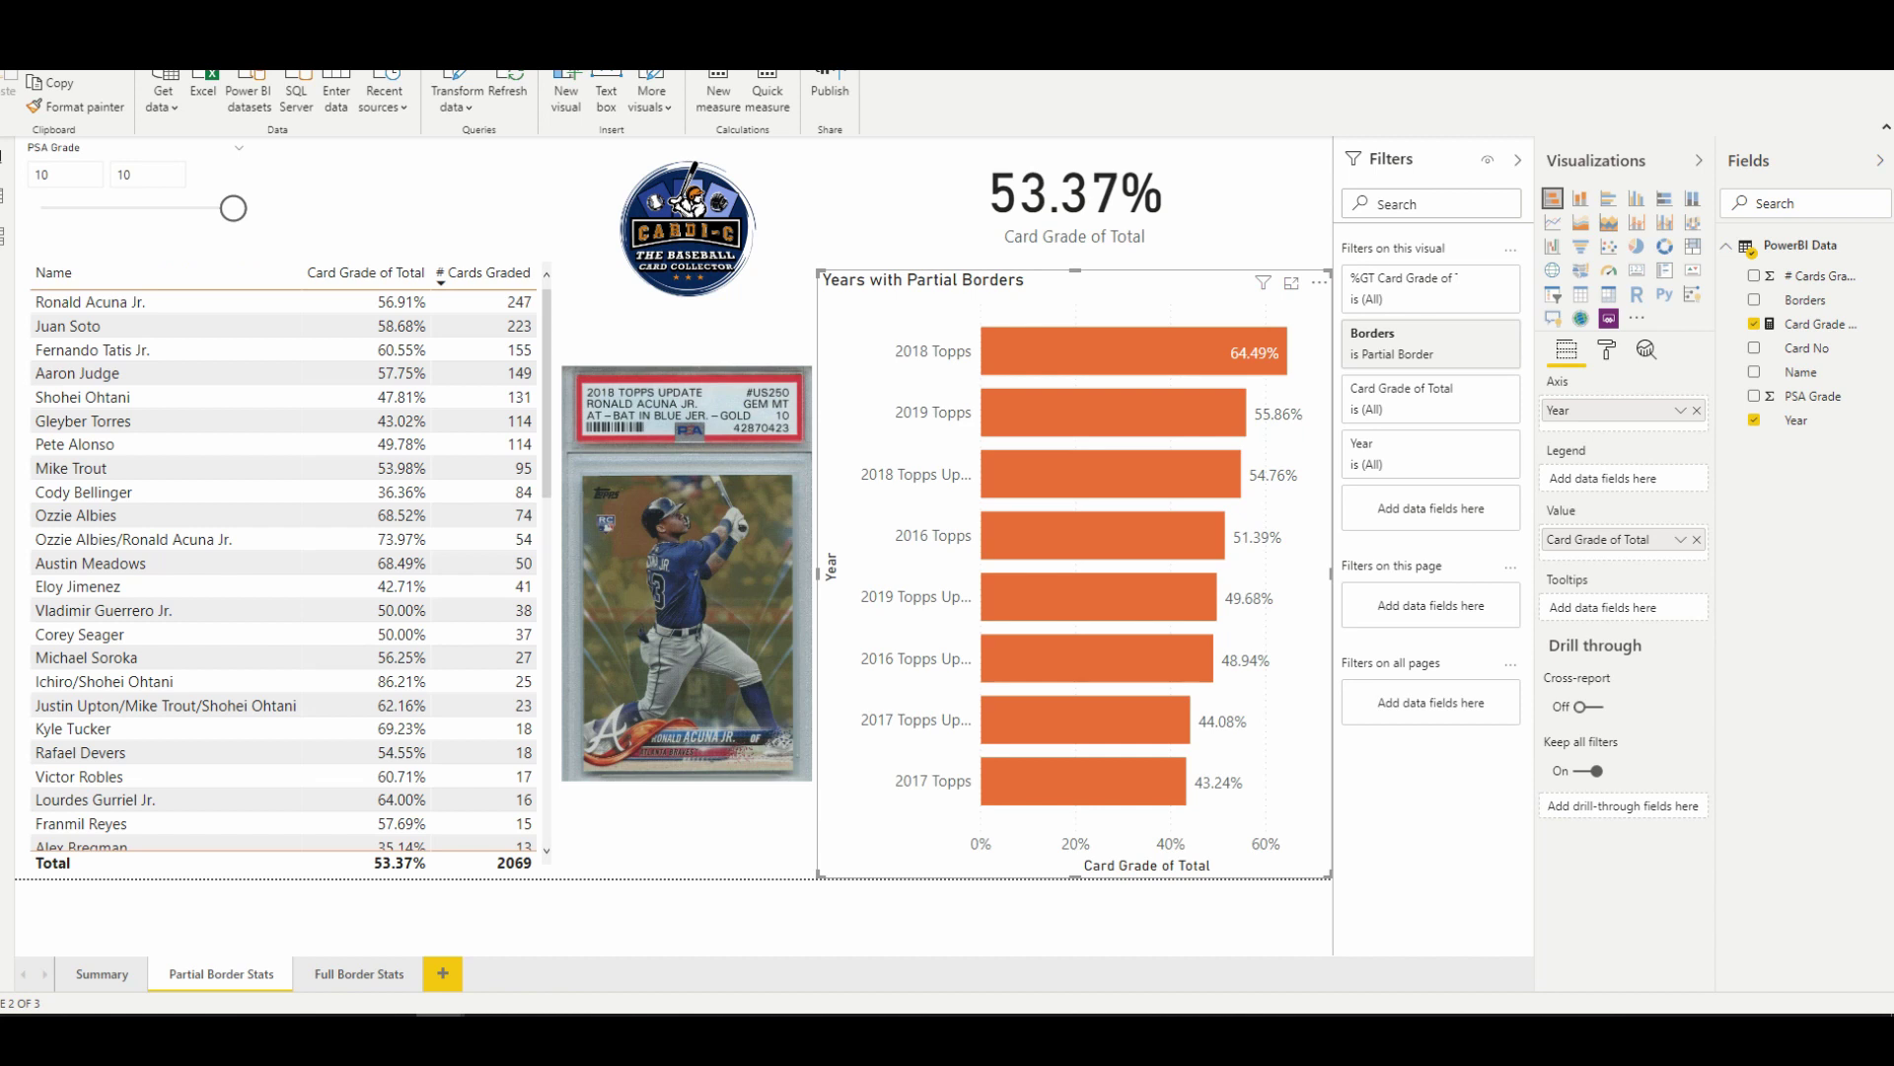
{"action": "left_click", "coordinate": [780, 325]}
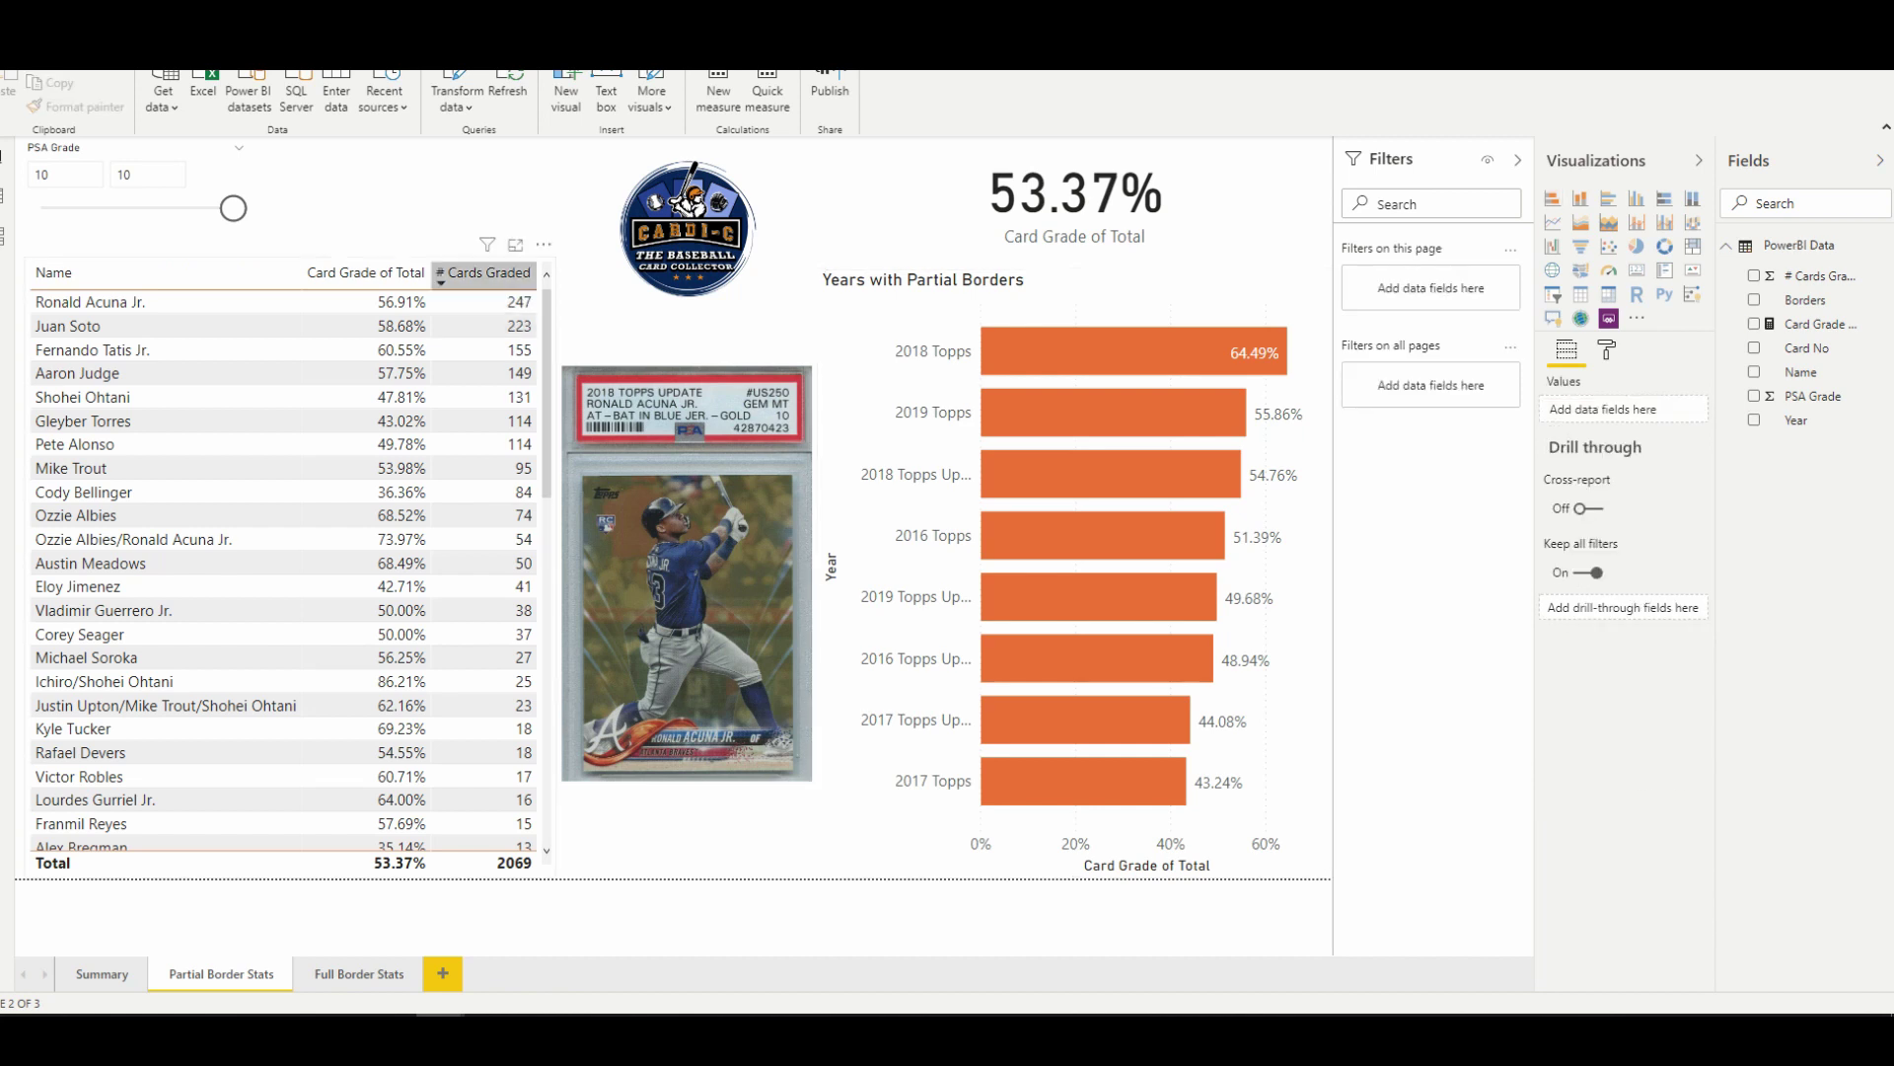
{"action": "left_click", "coordinate": [365, 273]}
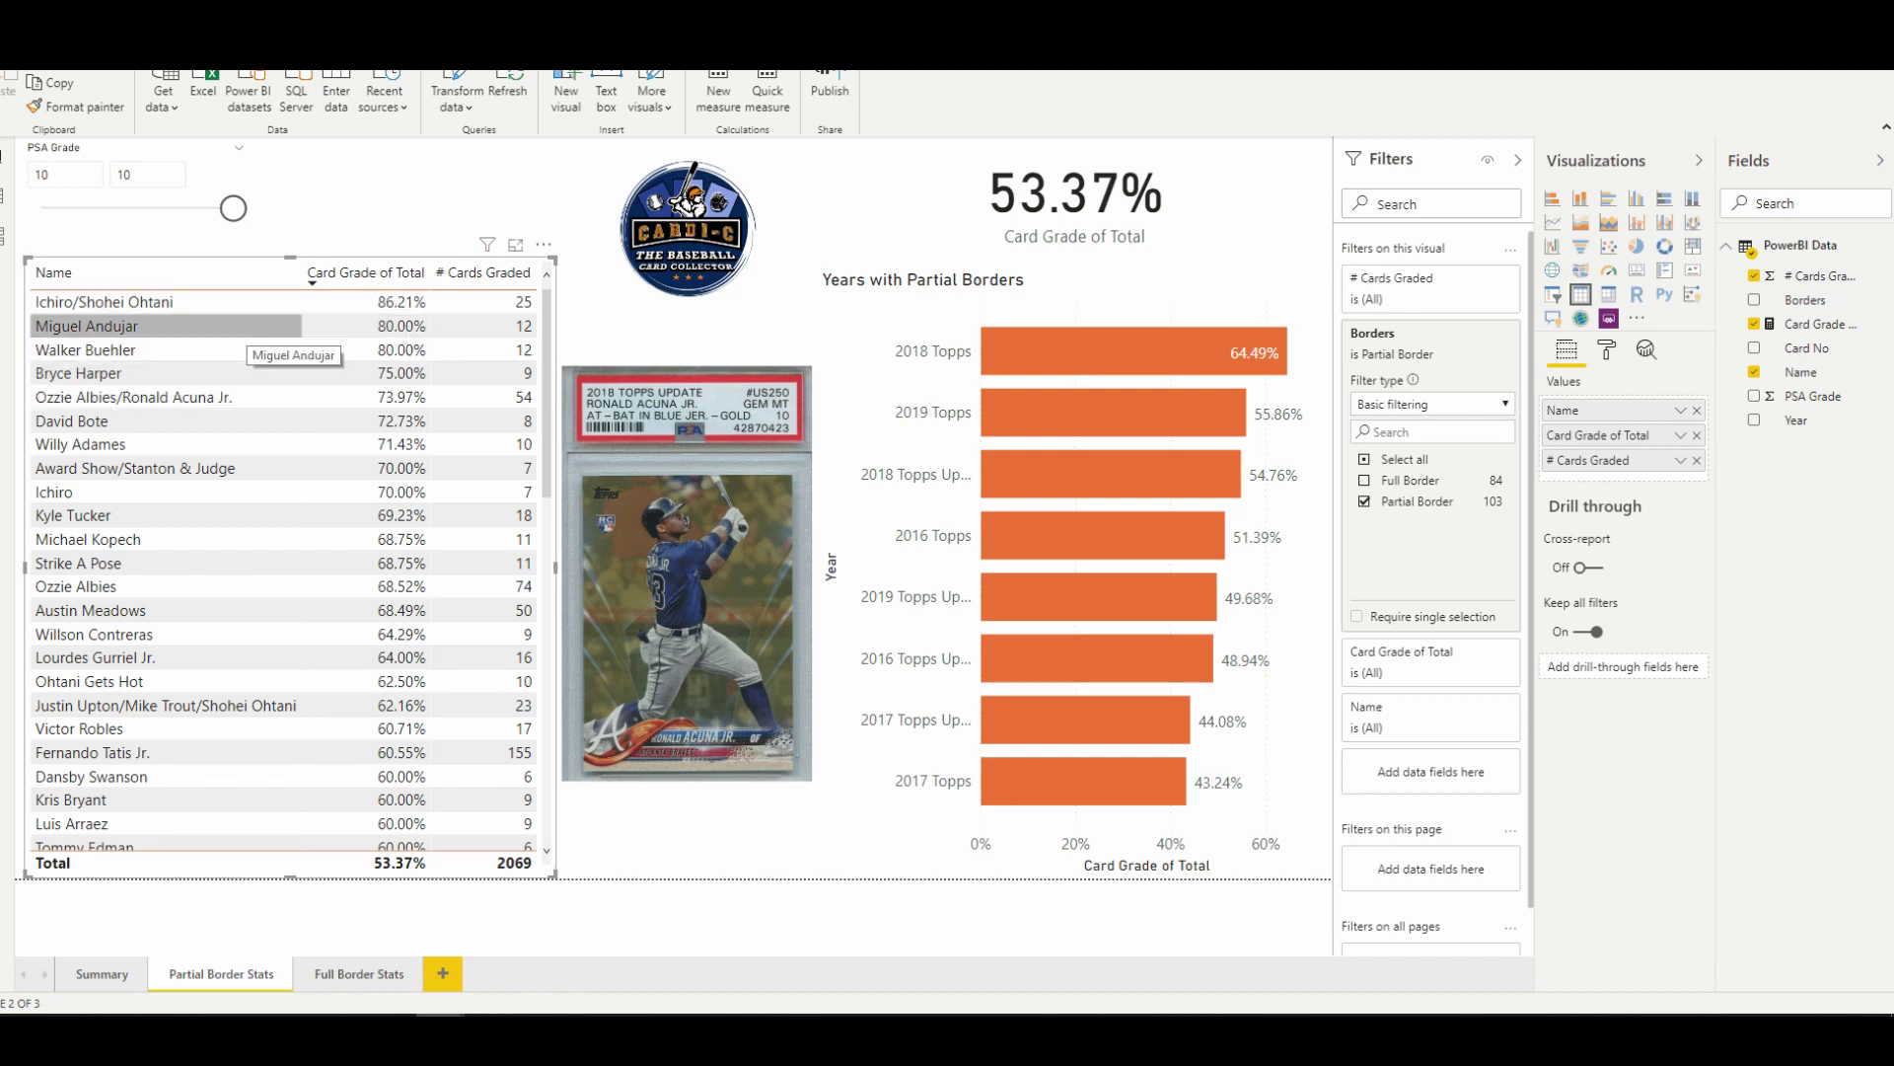
{"action": "left_click", "coordinate": [246, 327]}
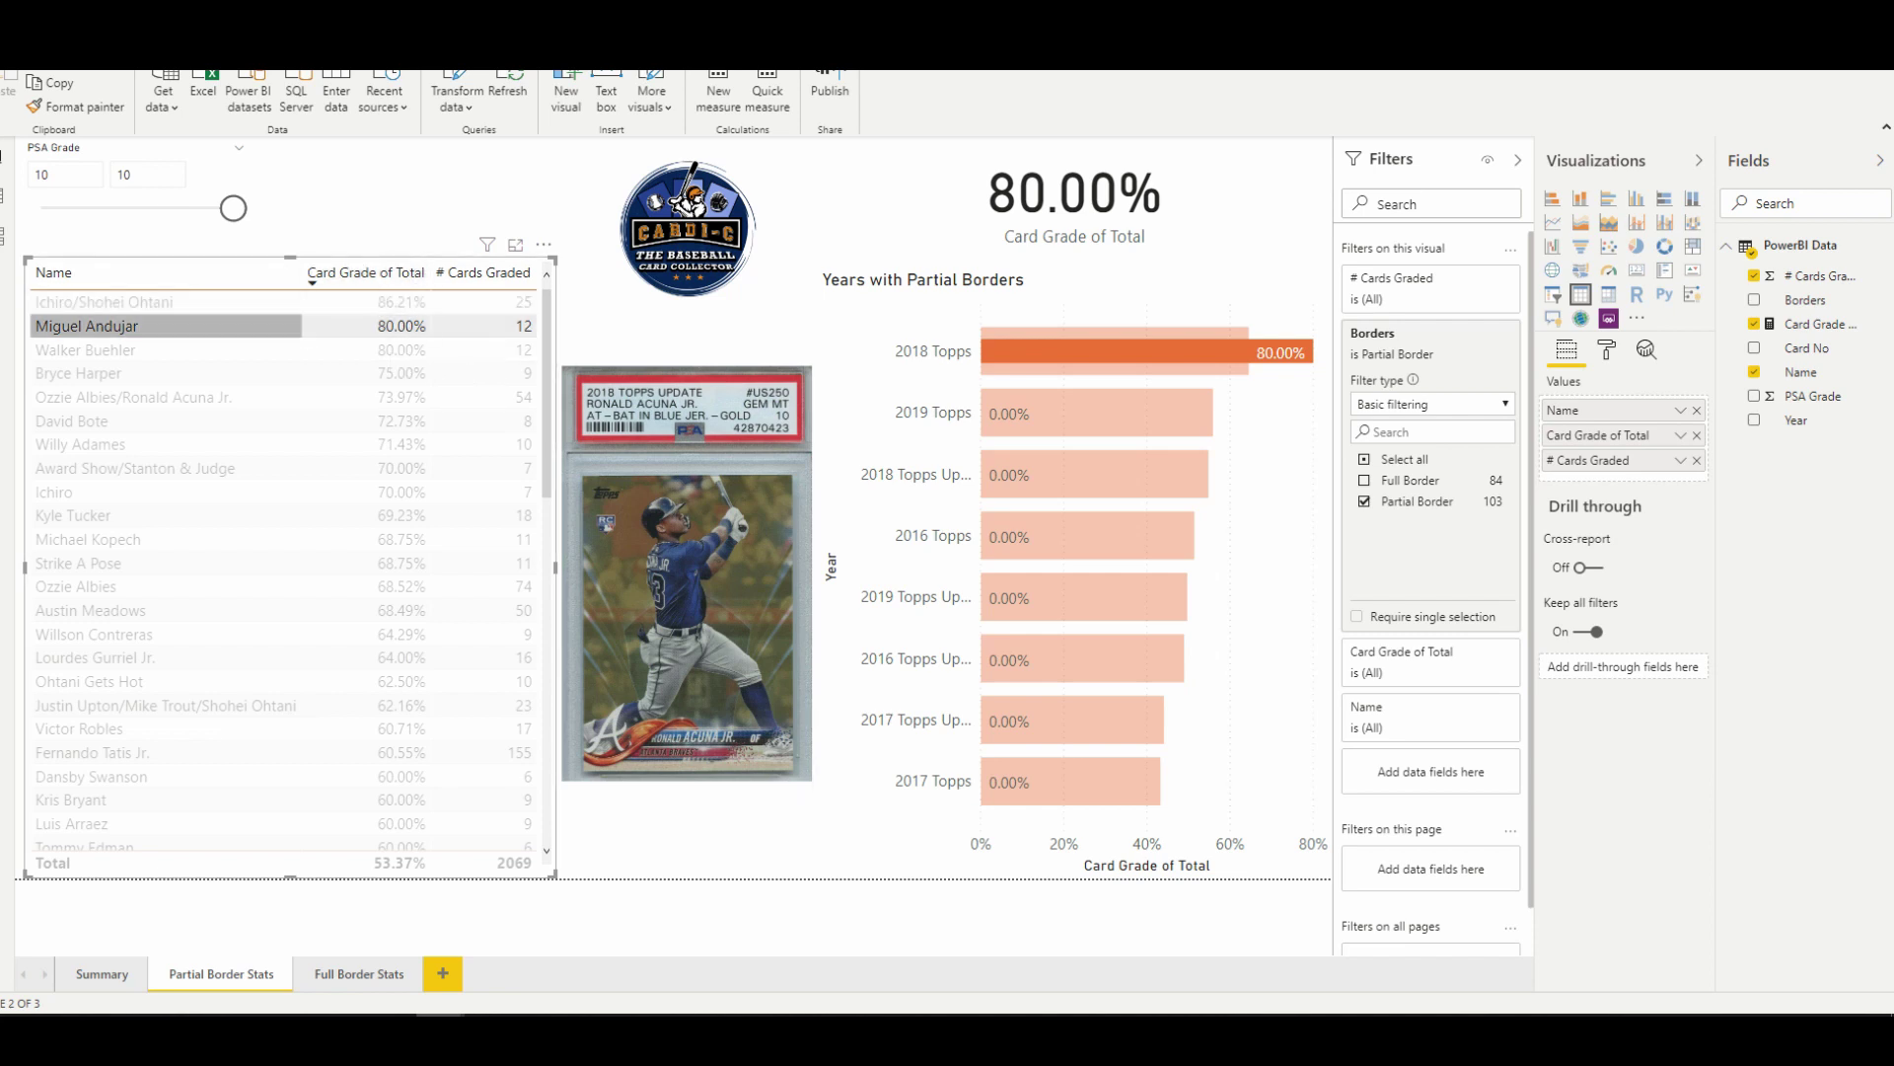
{"action": "left_click", "coordinate": [166, 326]}
- Re-sort the player table, finishing with # Cards Graded largest first
{"action": "left_click", "coordinate": [365, 274]}
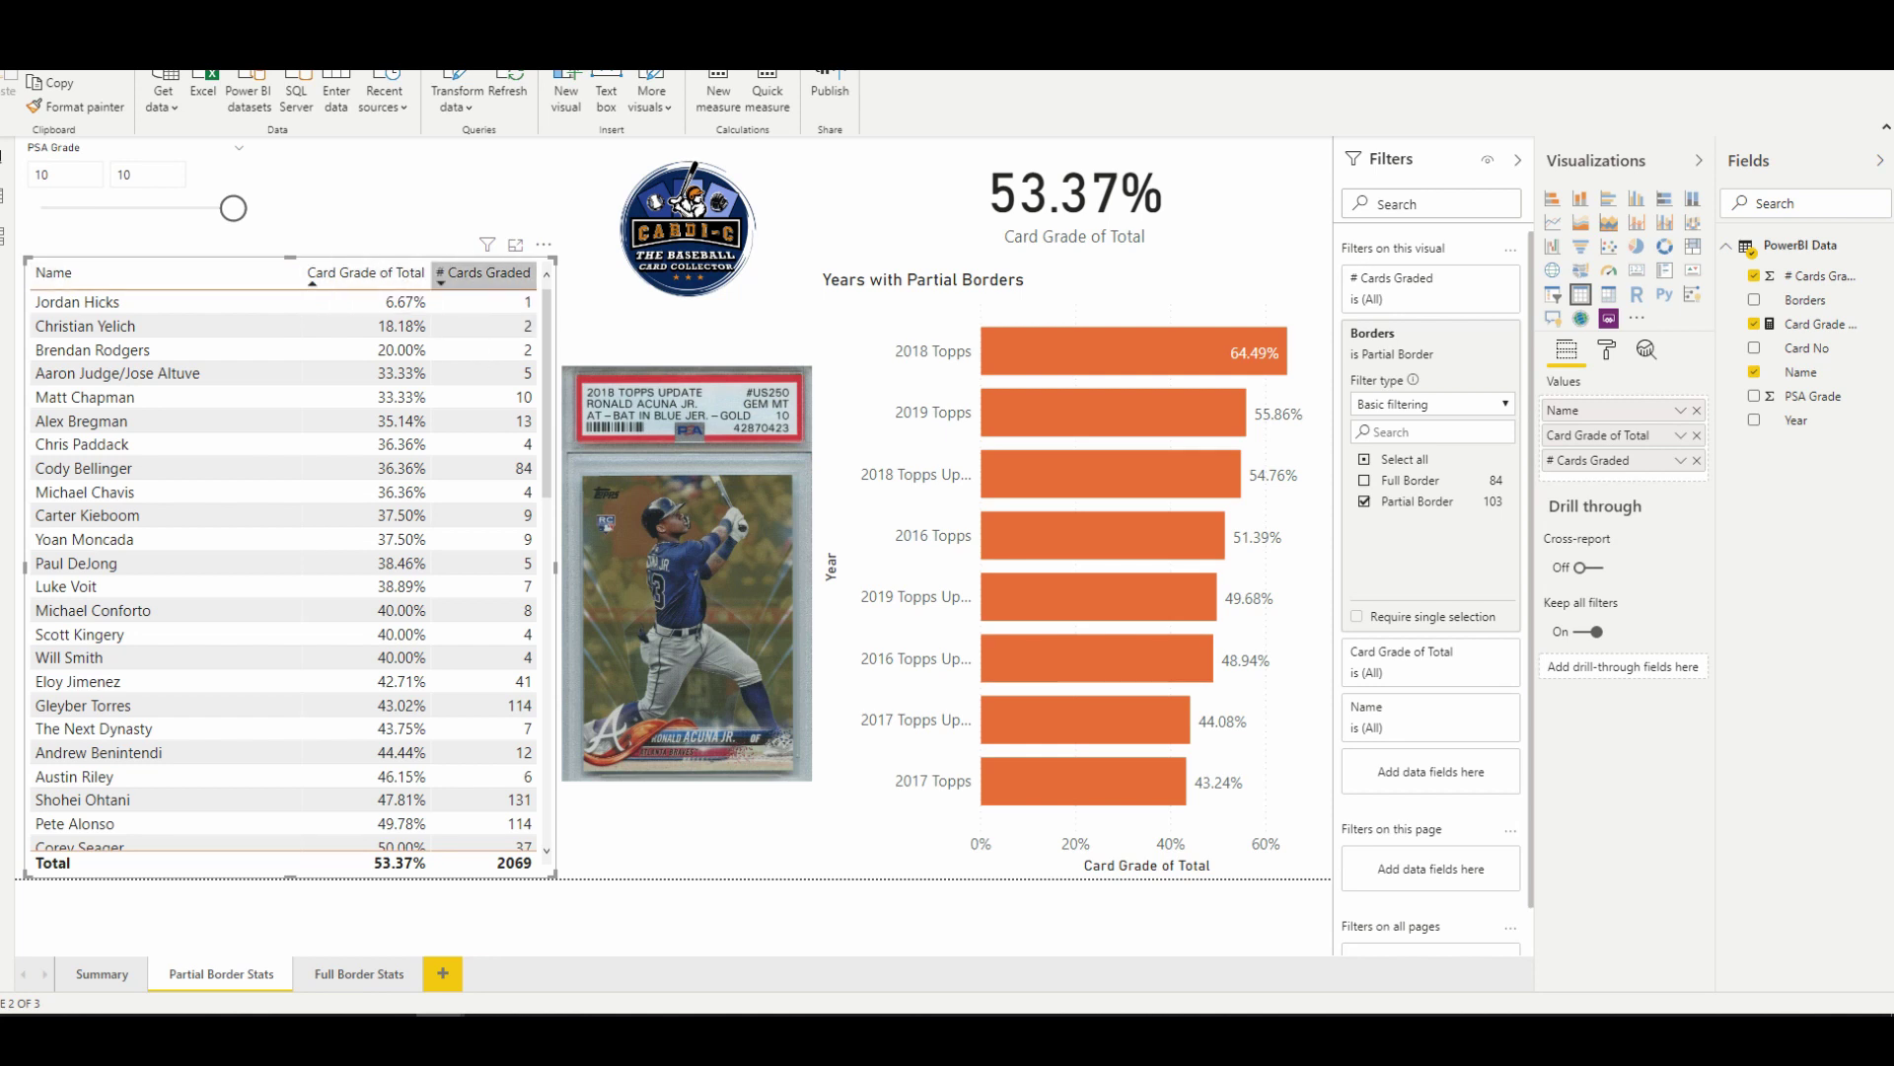
{"action": "left_click", "coordinate": [365, 272]}
{"action": "left_click", "coordinate": [484, 272]}
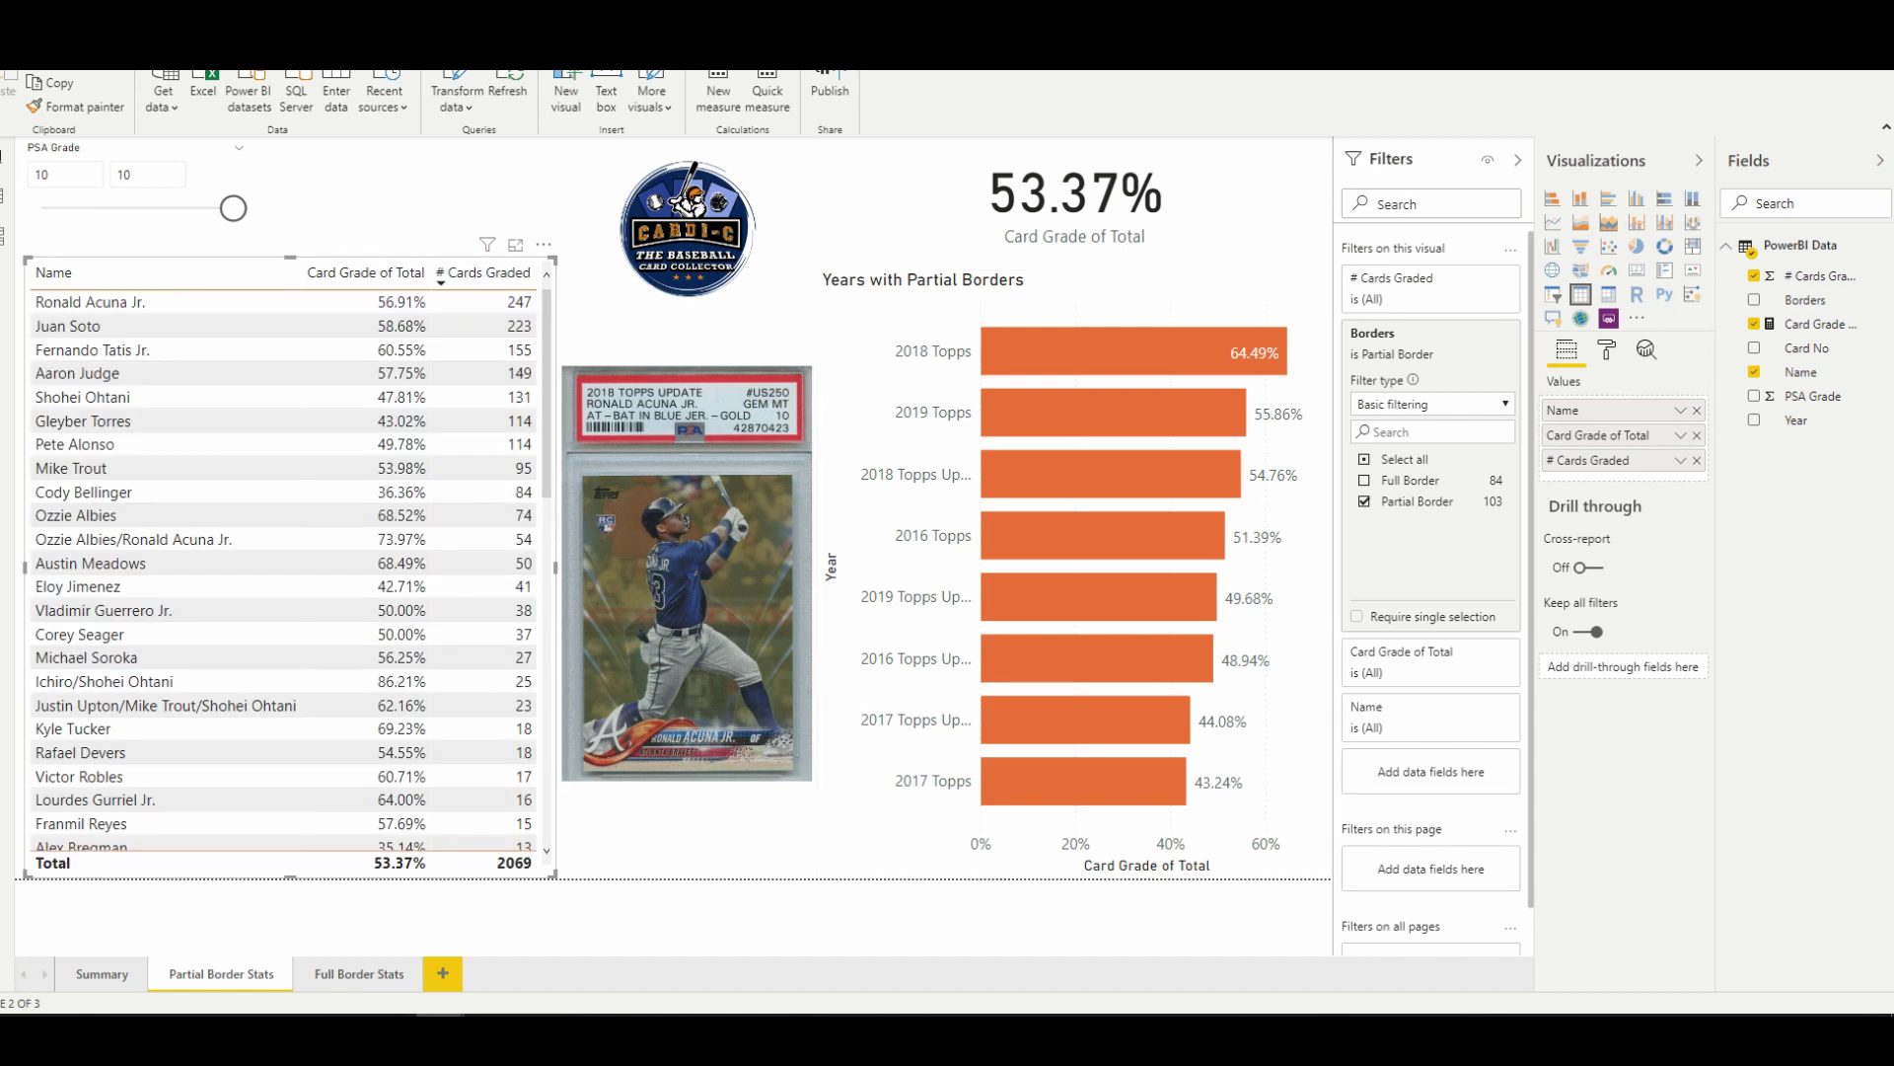
{"action": "key", "text": "Escape"}
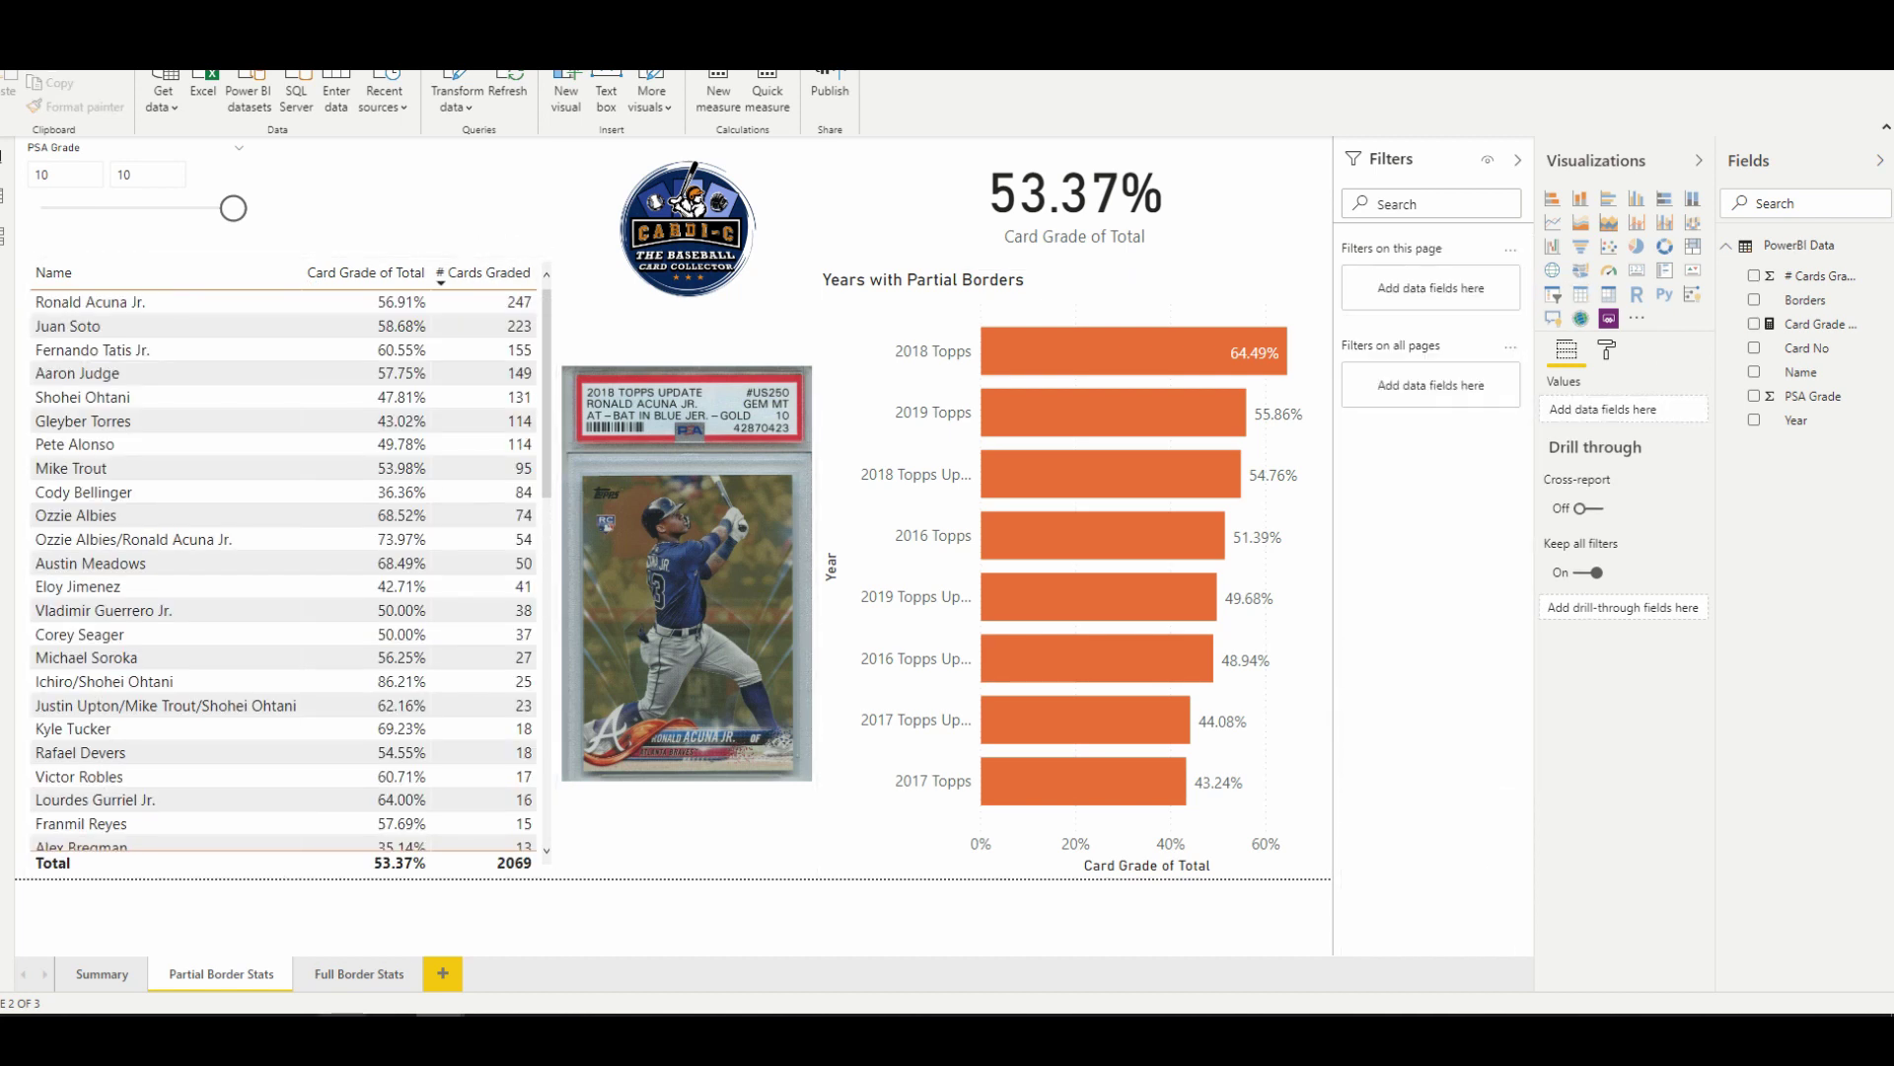
- Cross-filter the Full Border Stats page to the 2011 Topps Update year, showing 44.46%
{"action": "left_click", "coordinate": [359, 974]}
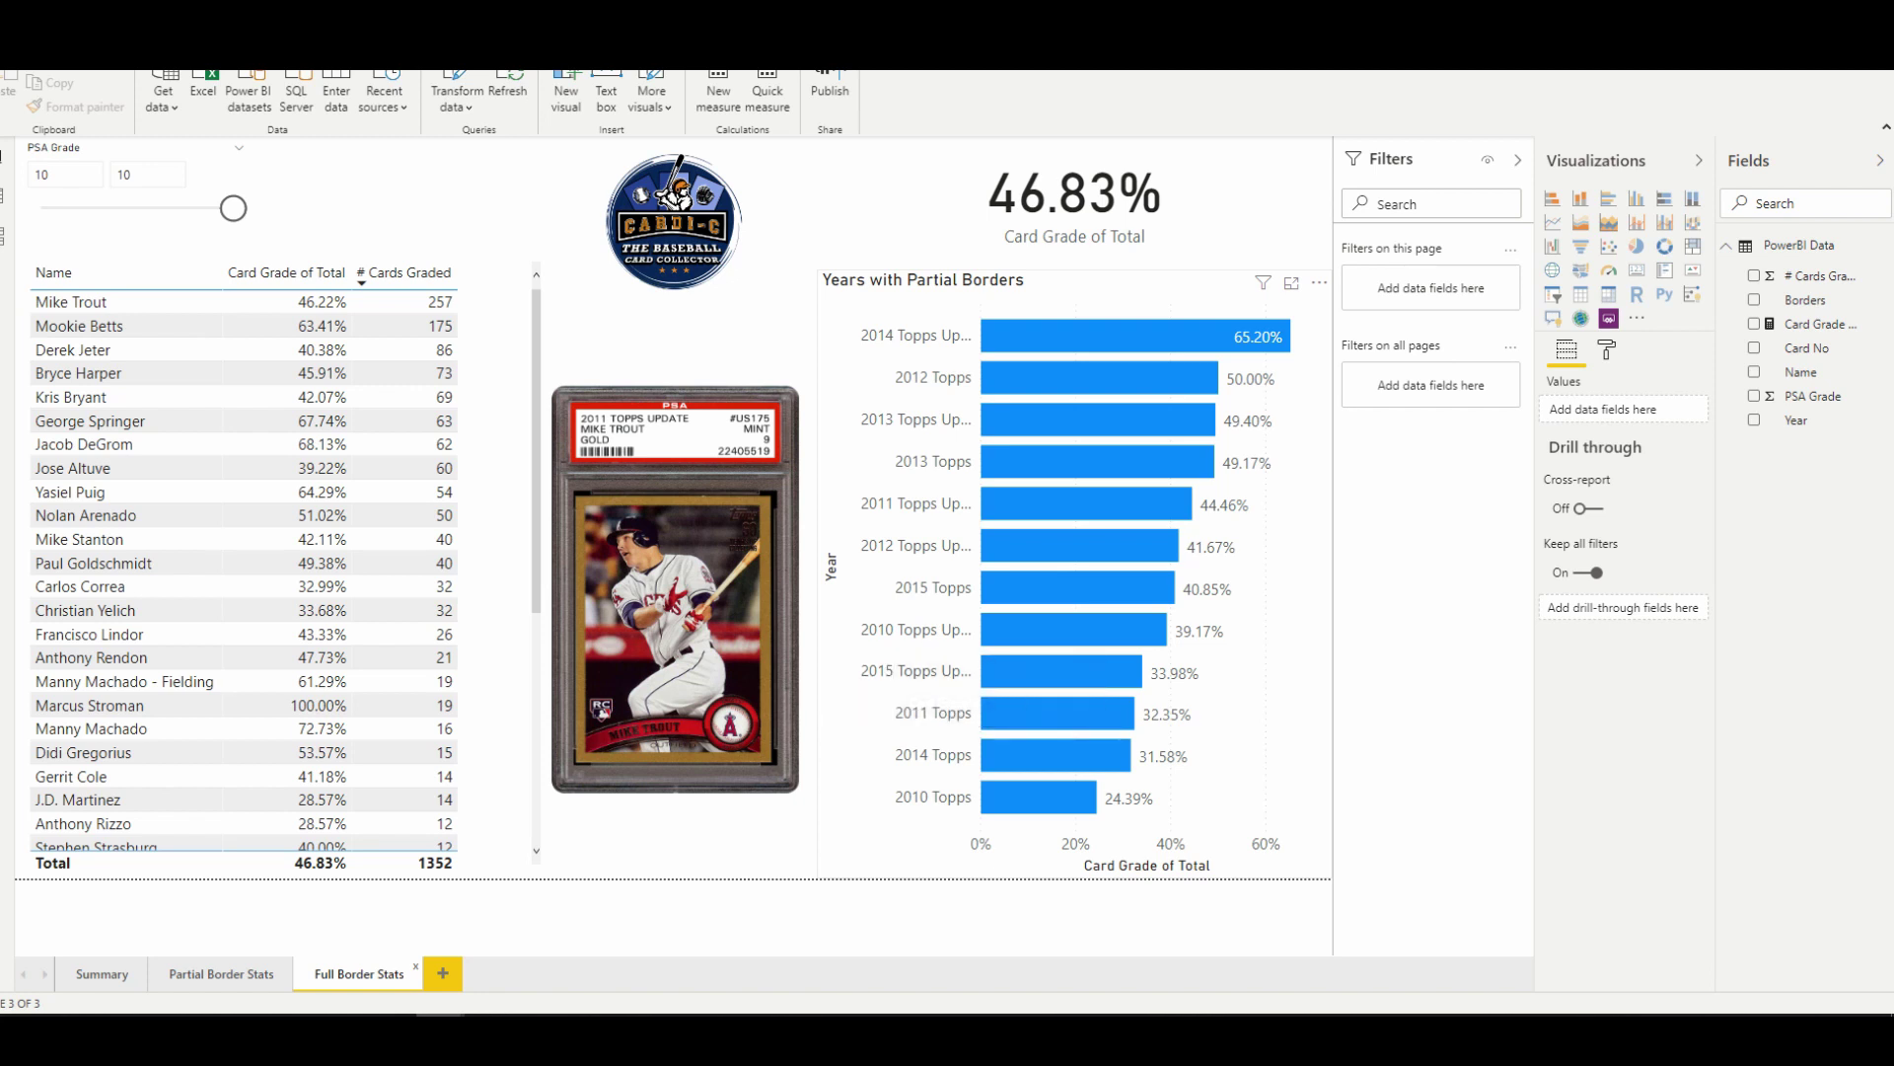
{"action": "left_click", "coordinate": [1058, 713]}
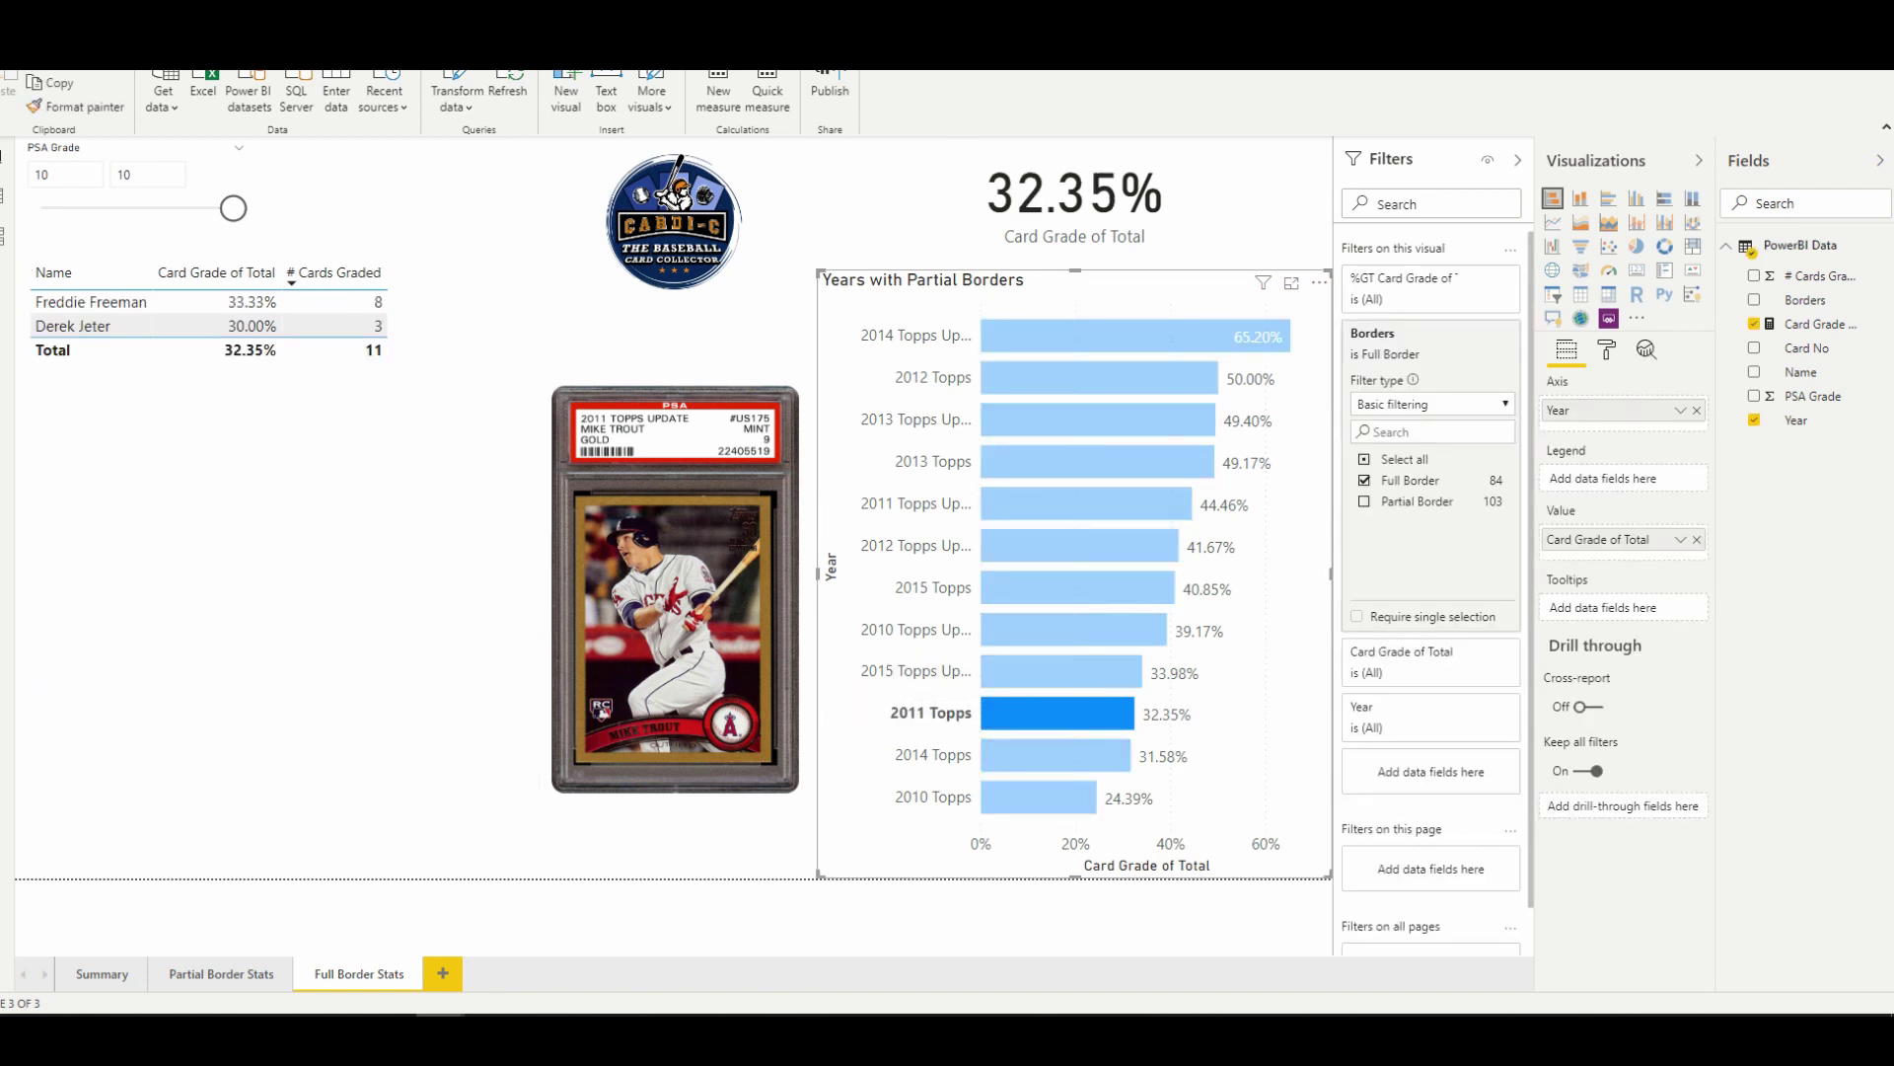
{"action": "key", "text": "Escape"}
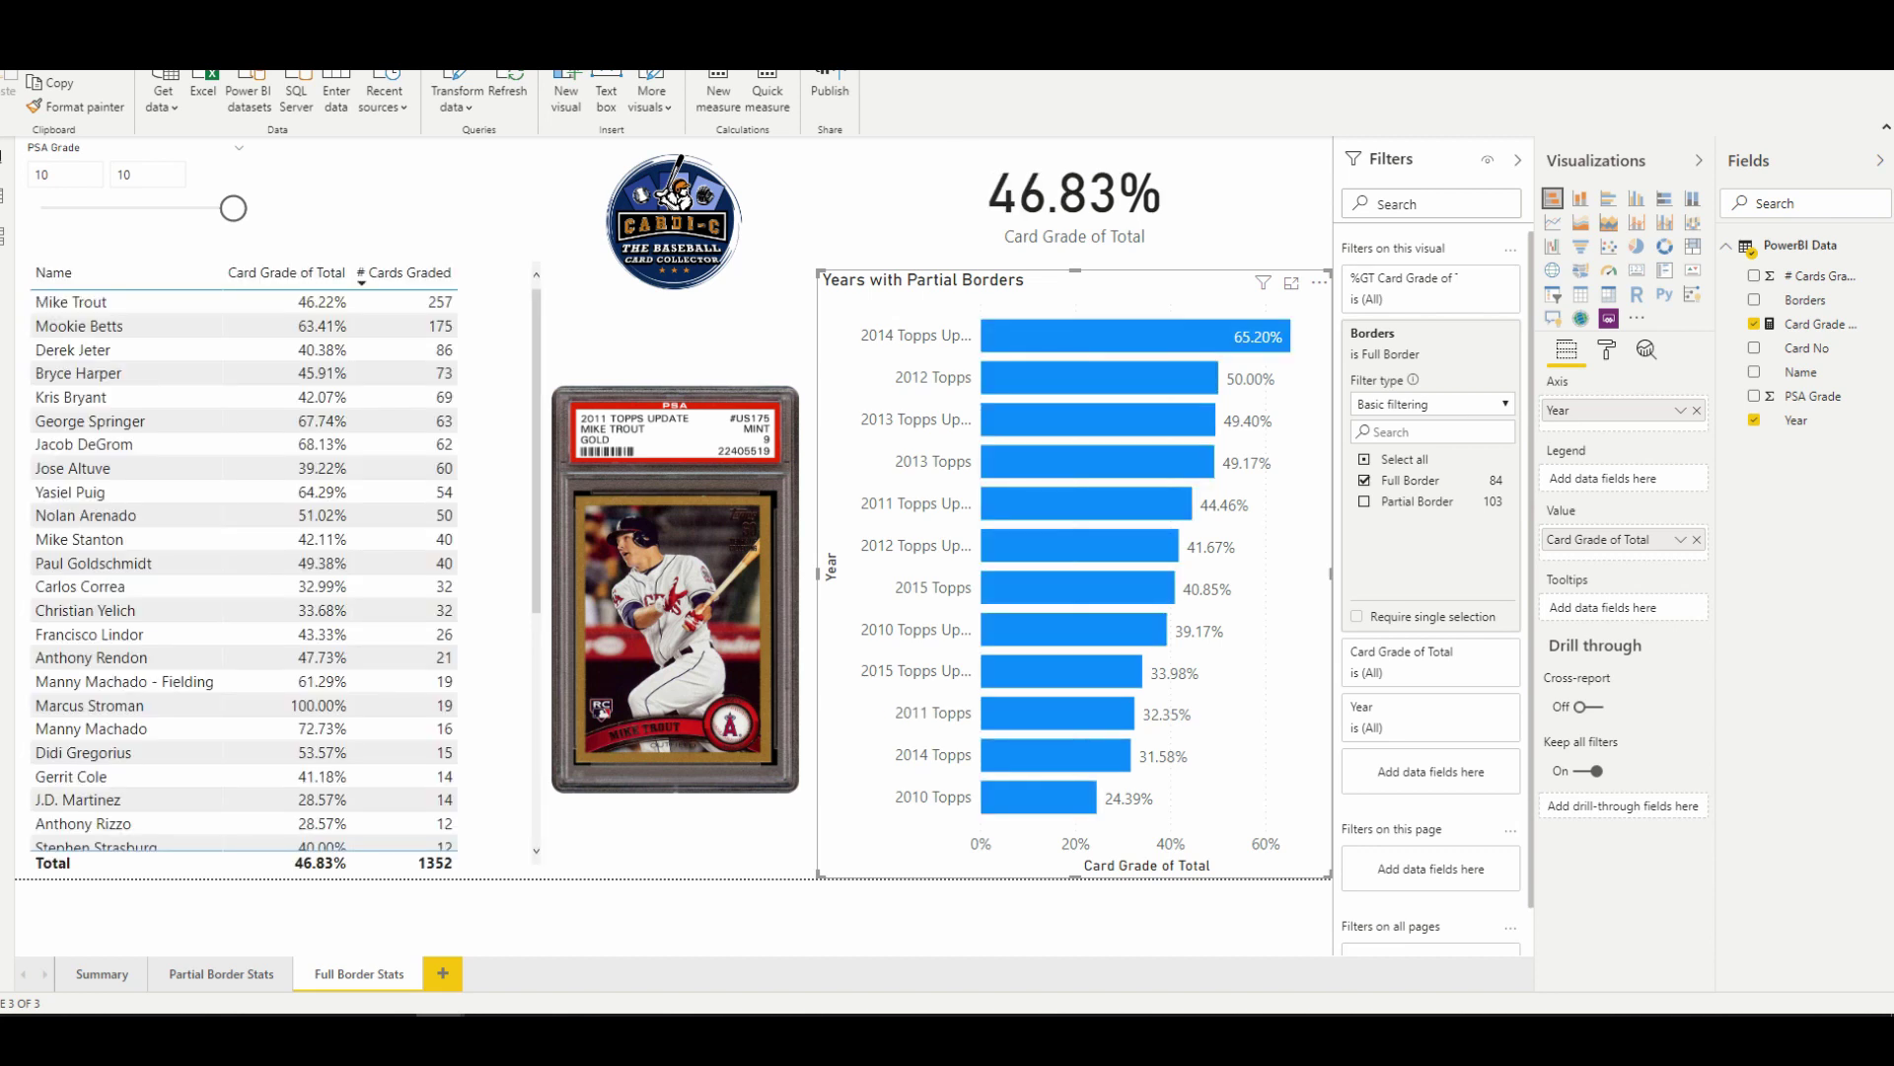
{"action": "left_click", "coordinate": [1085, 504]}
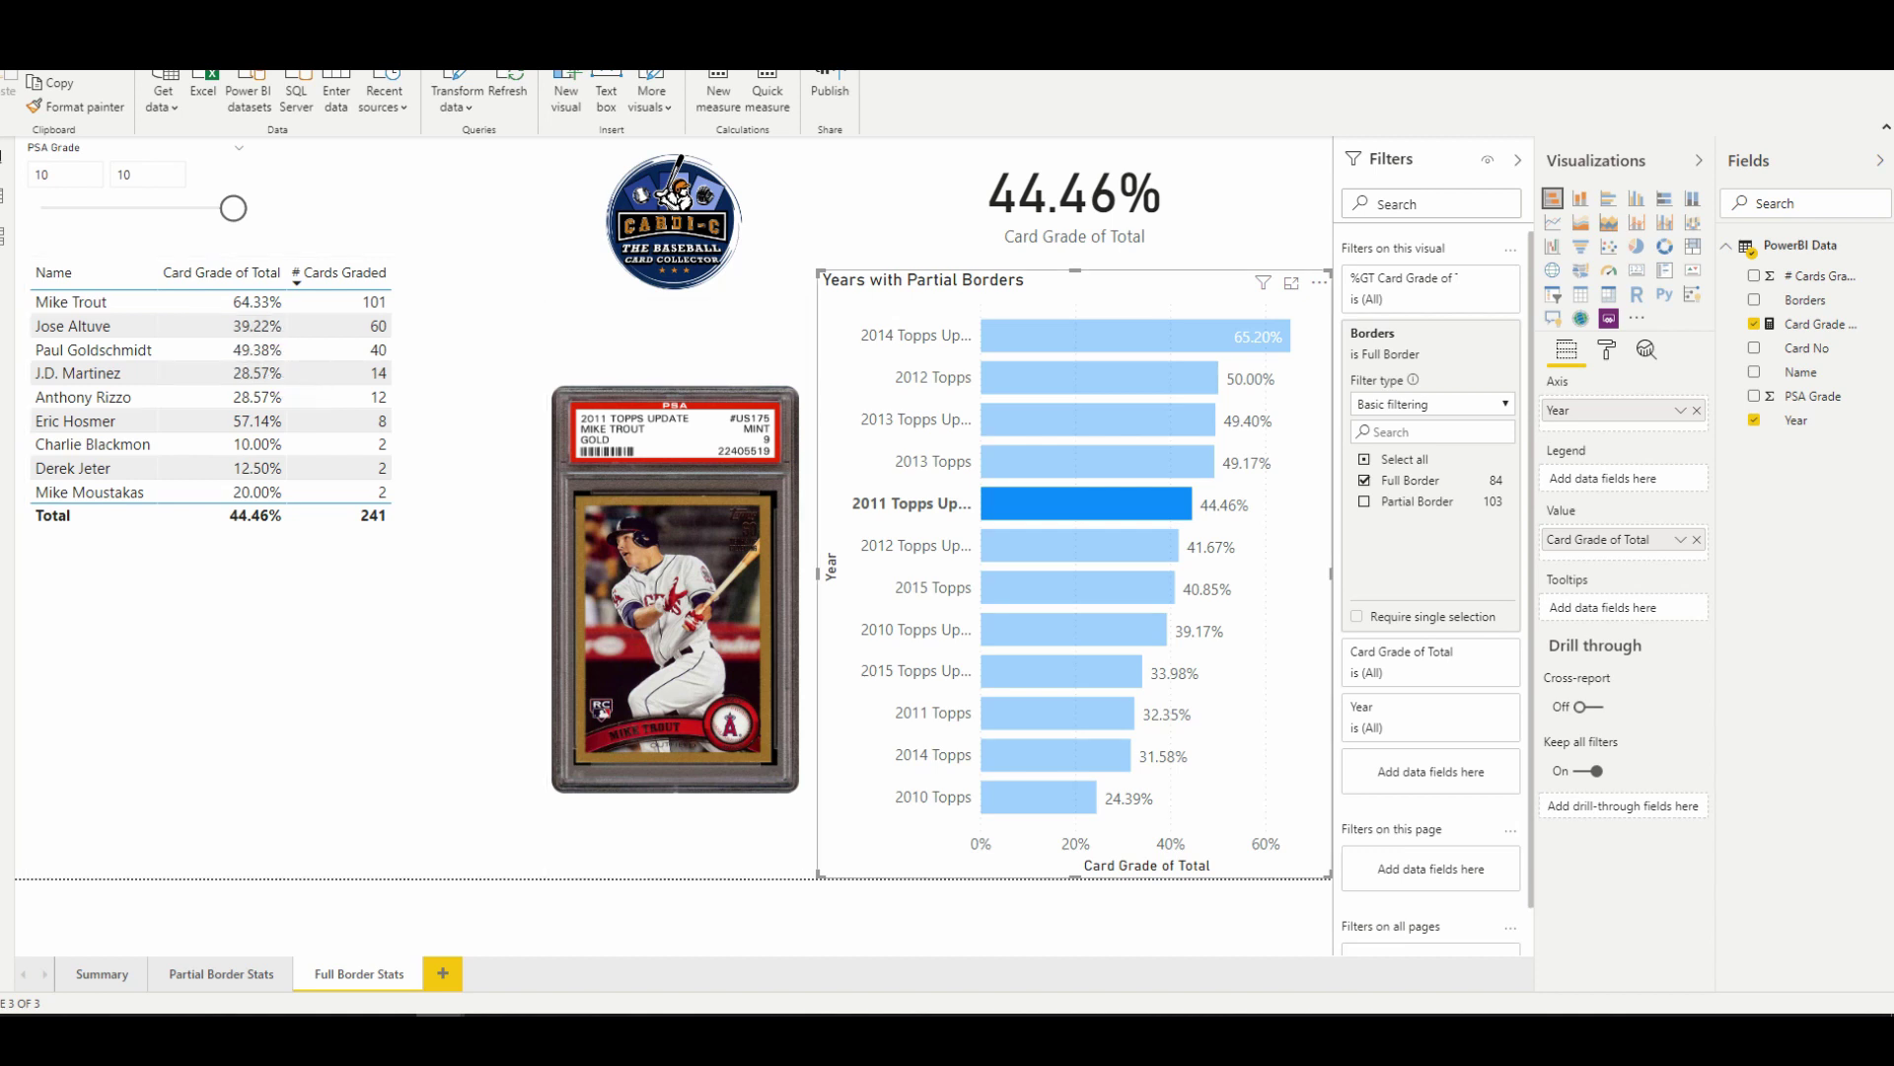
- Compare the 2011 Topps, 2011 Update and 65.20% 2014 Update bars, then clear the year filter
{"action": "left_click", "coordinate": [1058, 712]}
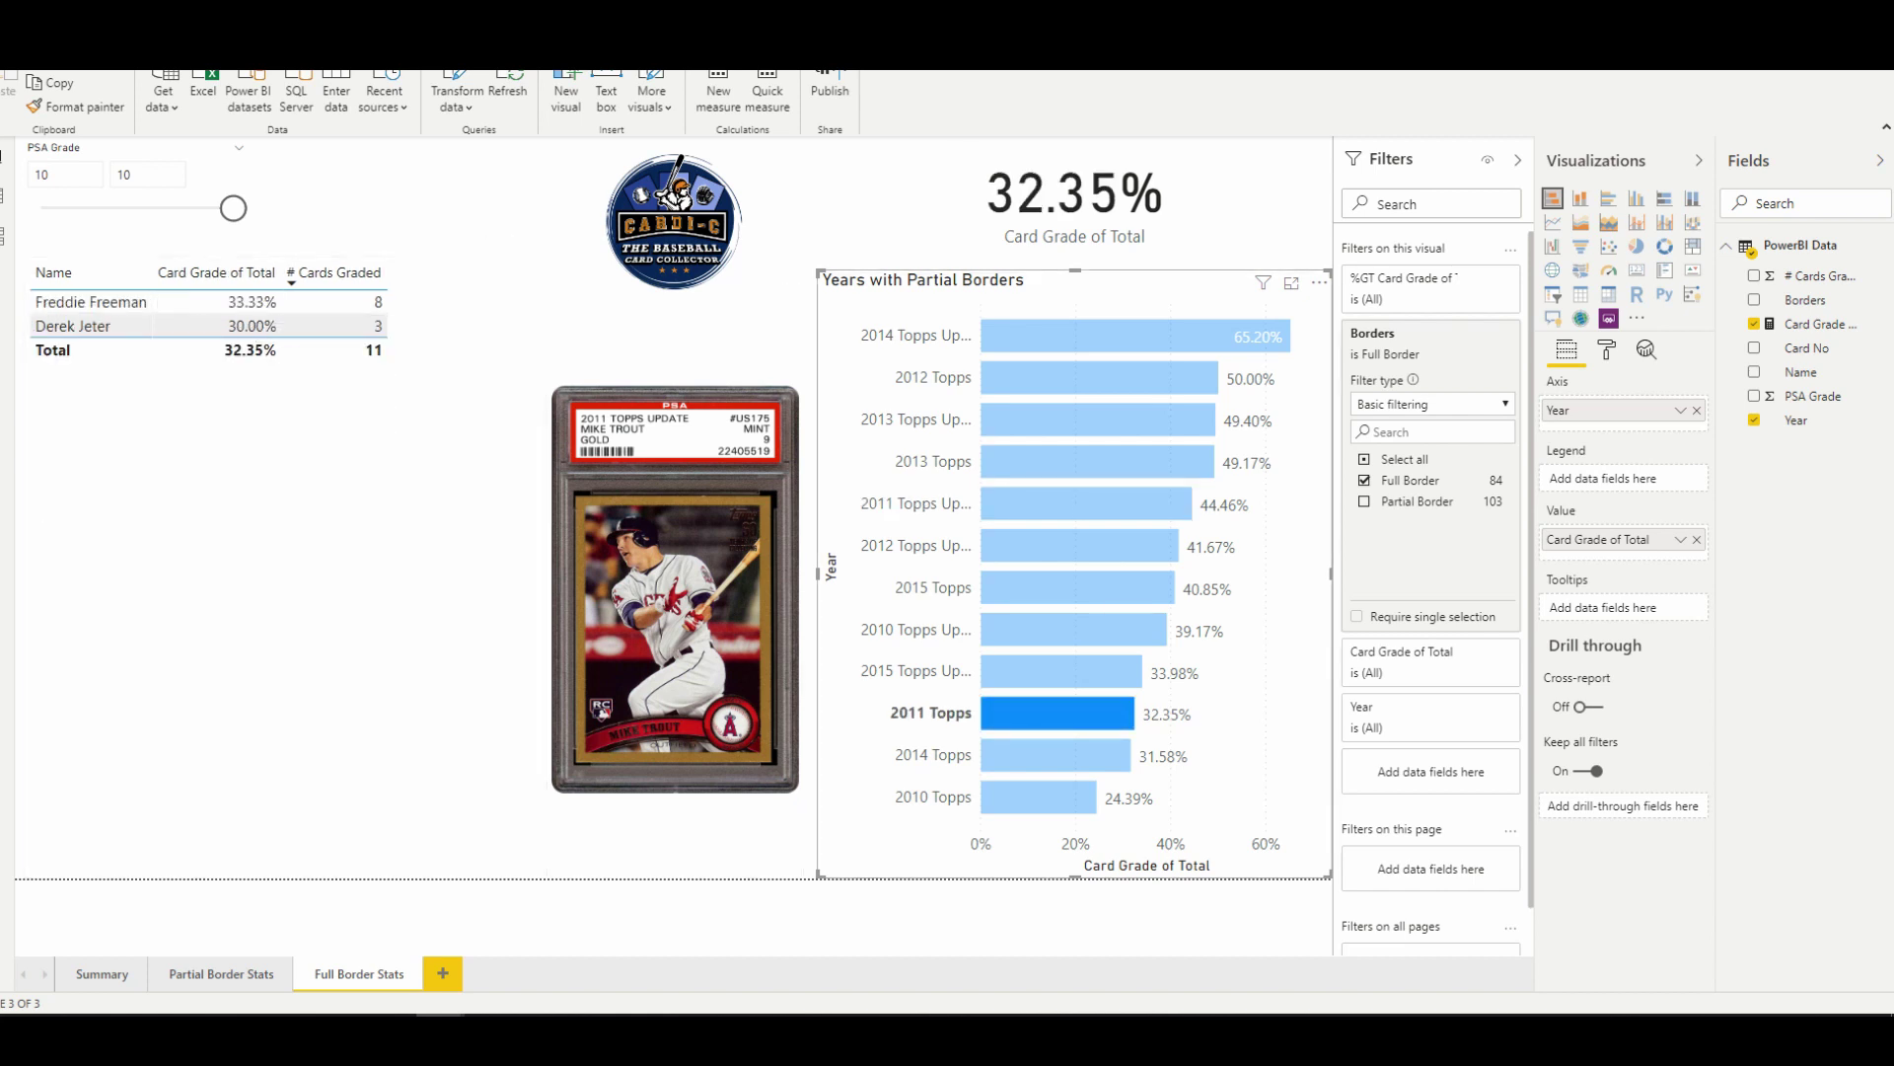
{"action": "left_click", "coordinate": [1085, 504]}
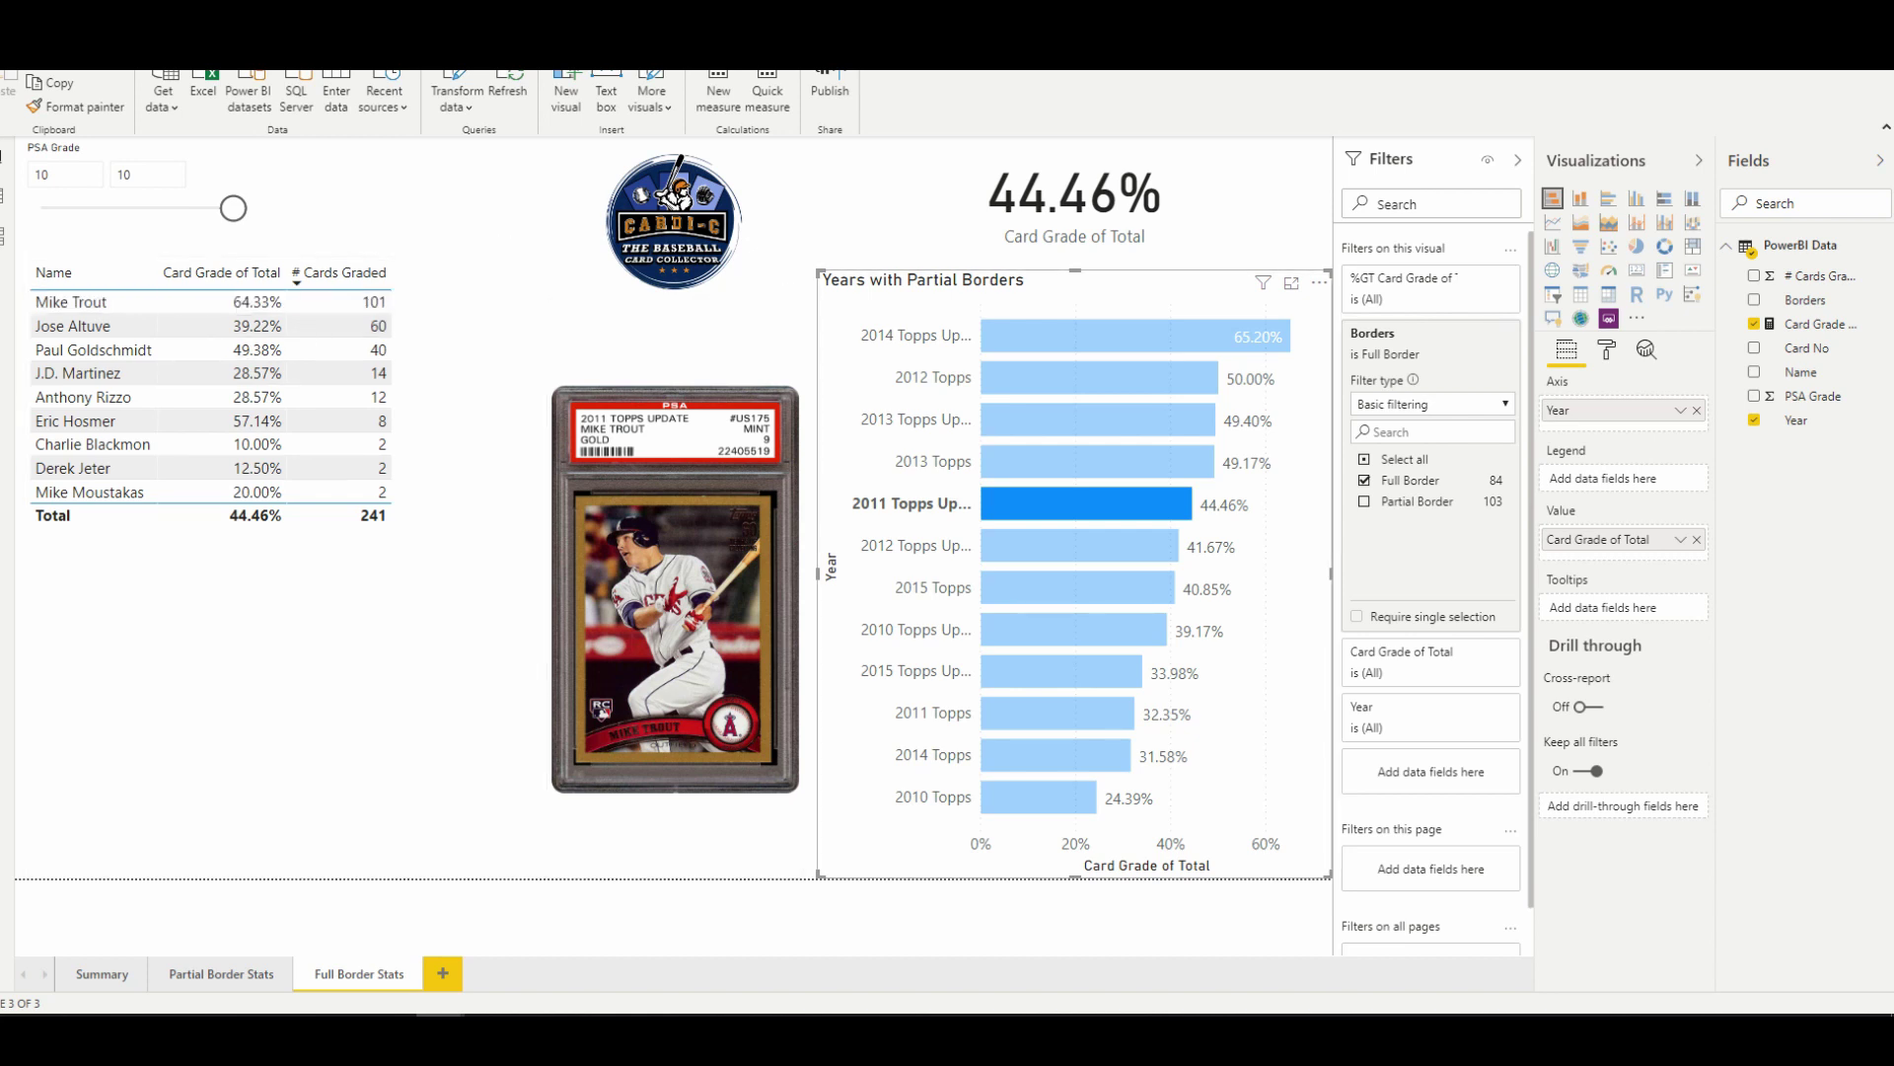
{"action": "left_click", "coordinate": [1135, 335]}
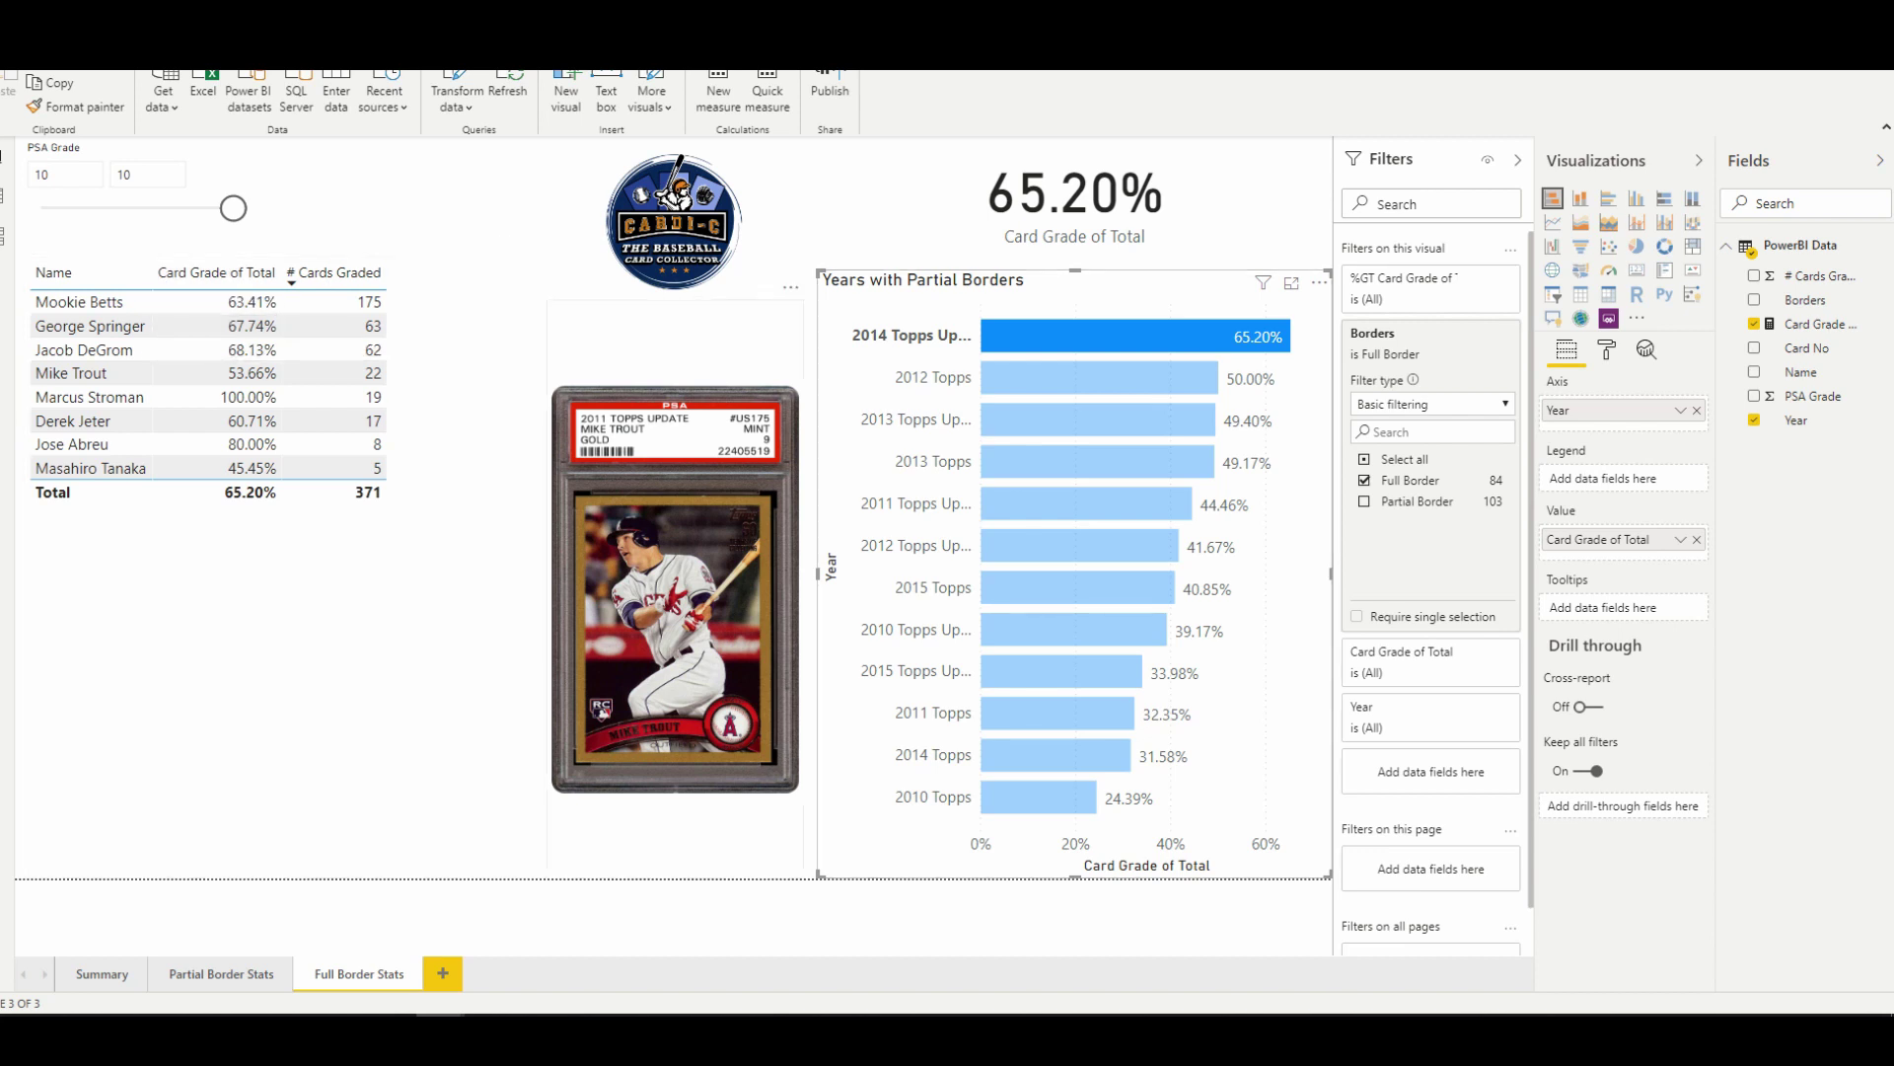
{"action": "mouse_move", "coordinate": [977, 336]}
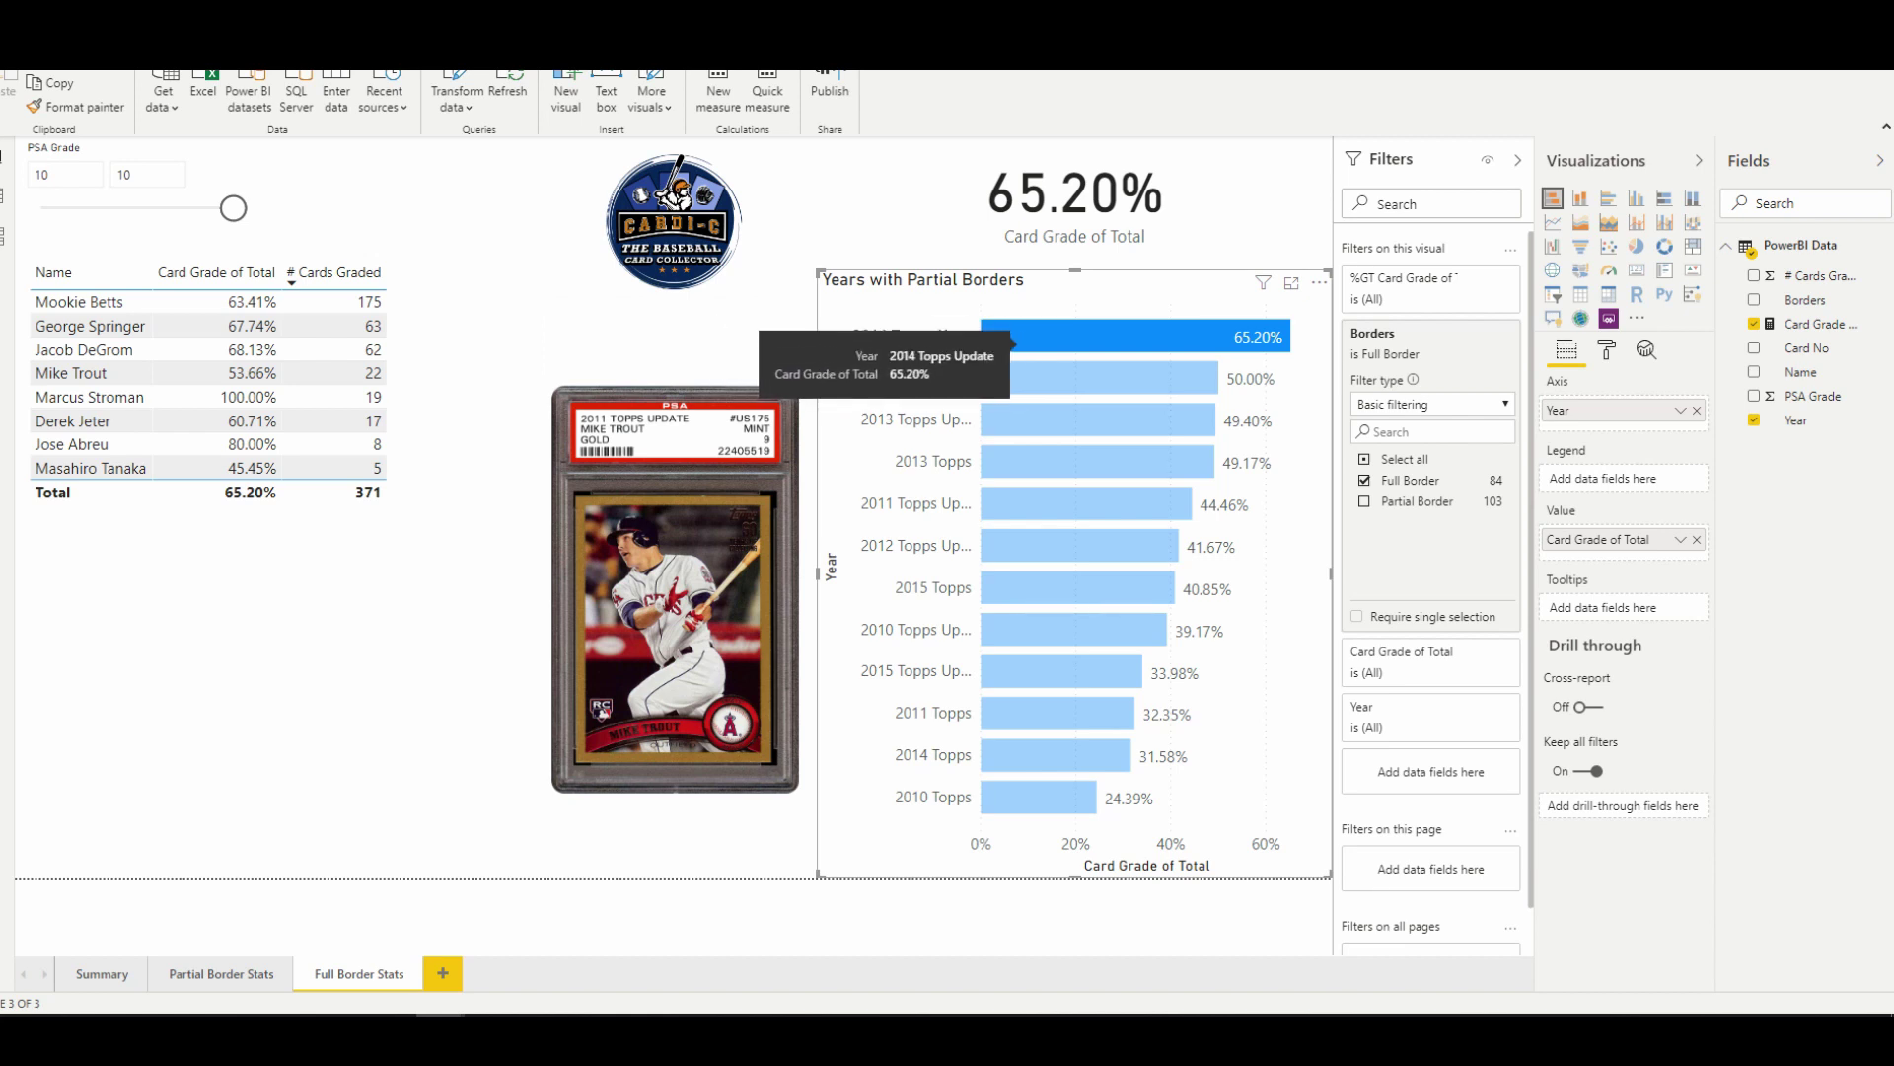
{"action": "left_click", "coordinate": [1085, 337]}
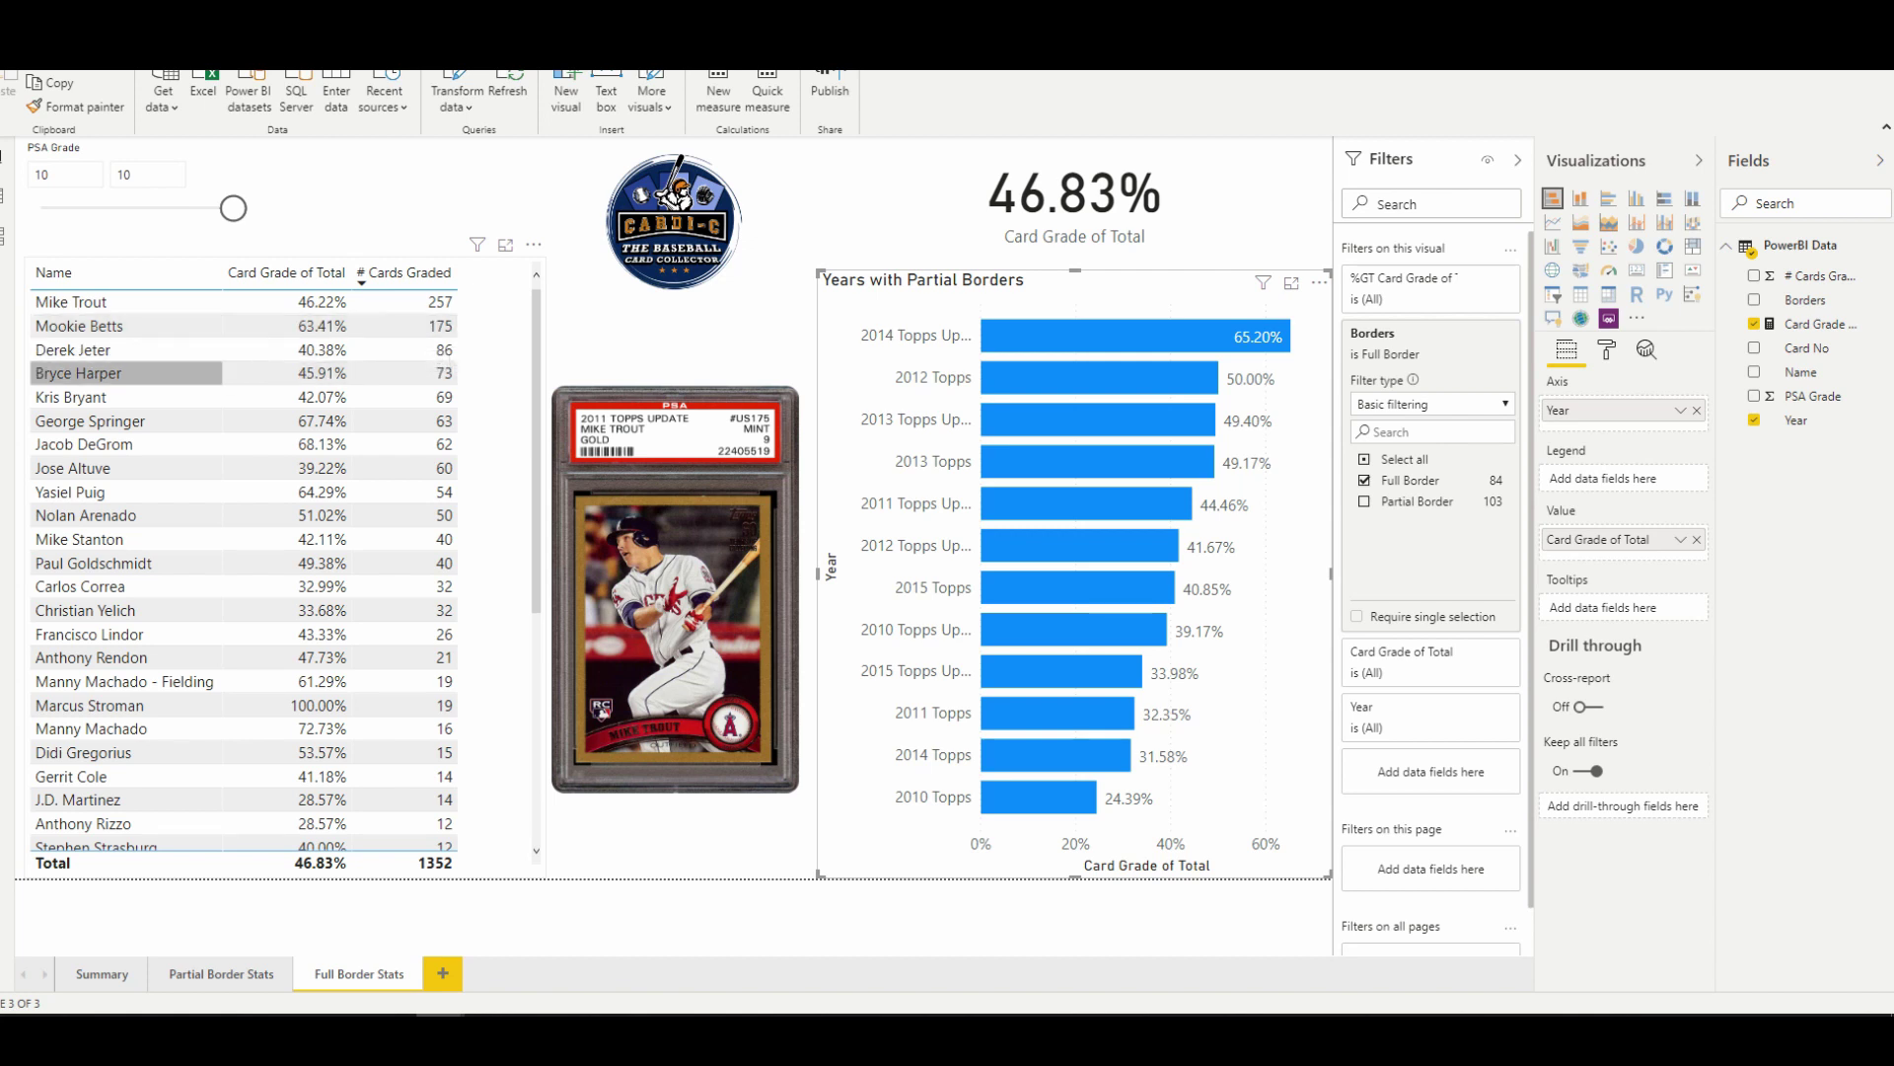
- Sort the Full Border Stats player table by Card Grade of Total, highest first, then deselect it
{"action": "left_click", "coordinate": [414, 397]}
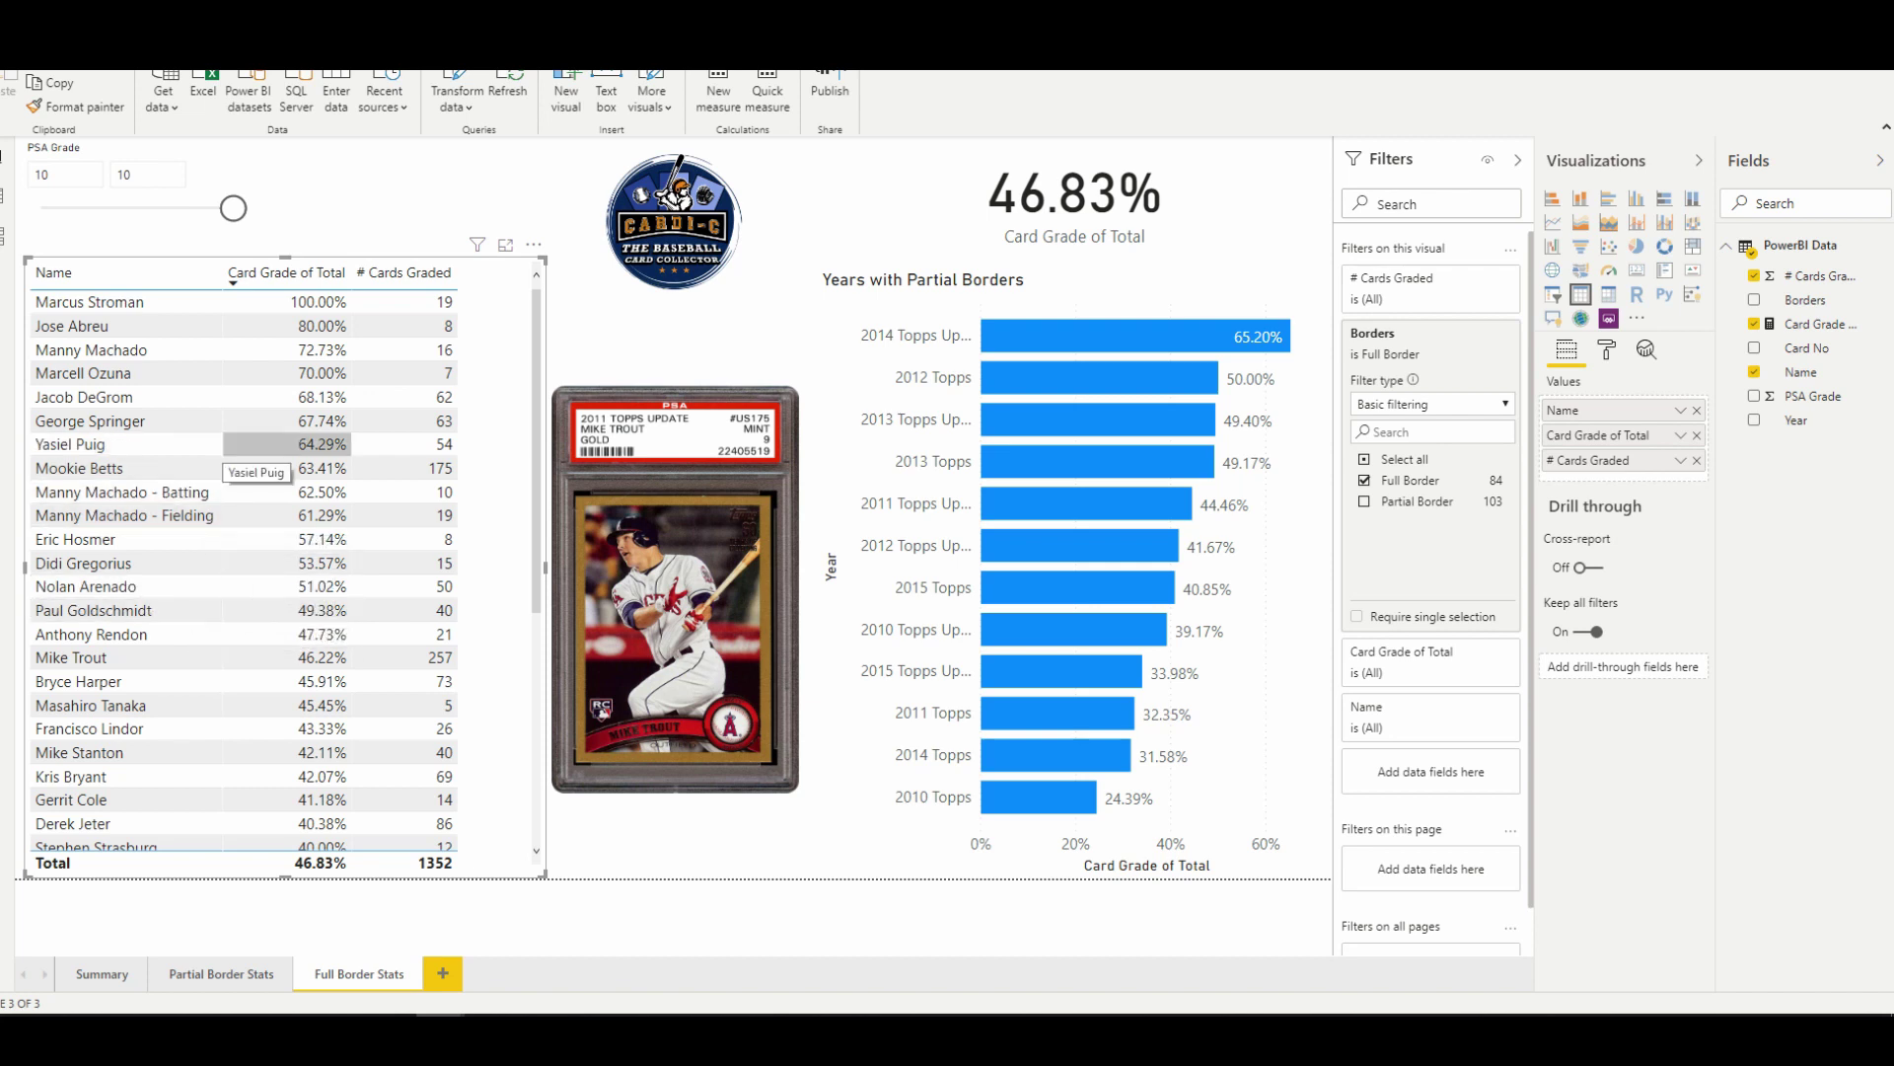
{"action": "scroll", "coordinate": [296, 552], "scroll_direction": "down", "scroll_amount": 5}
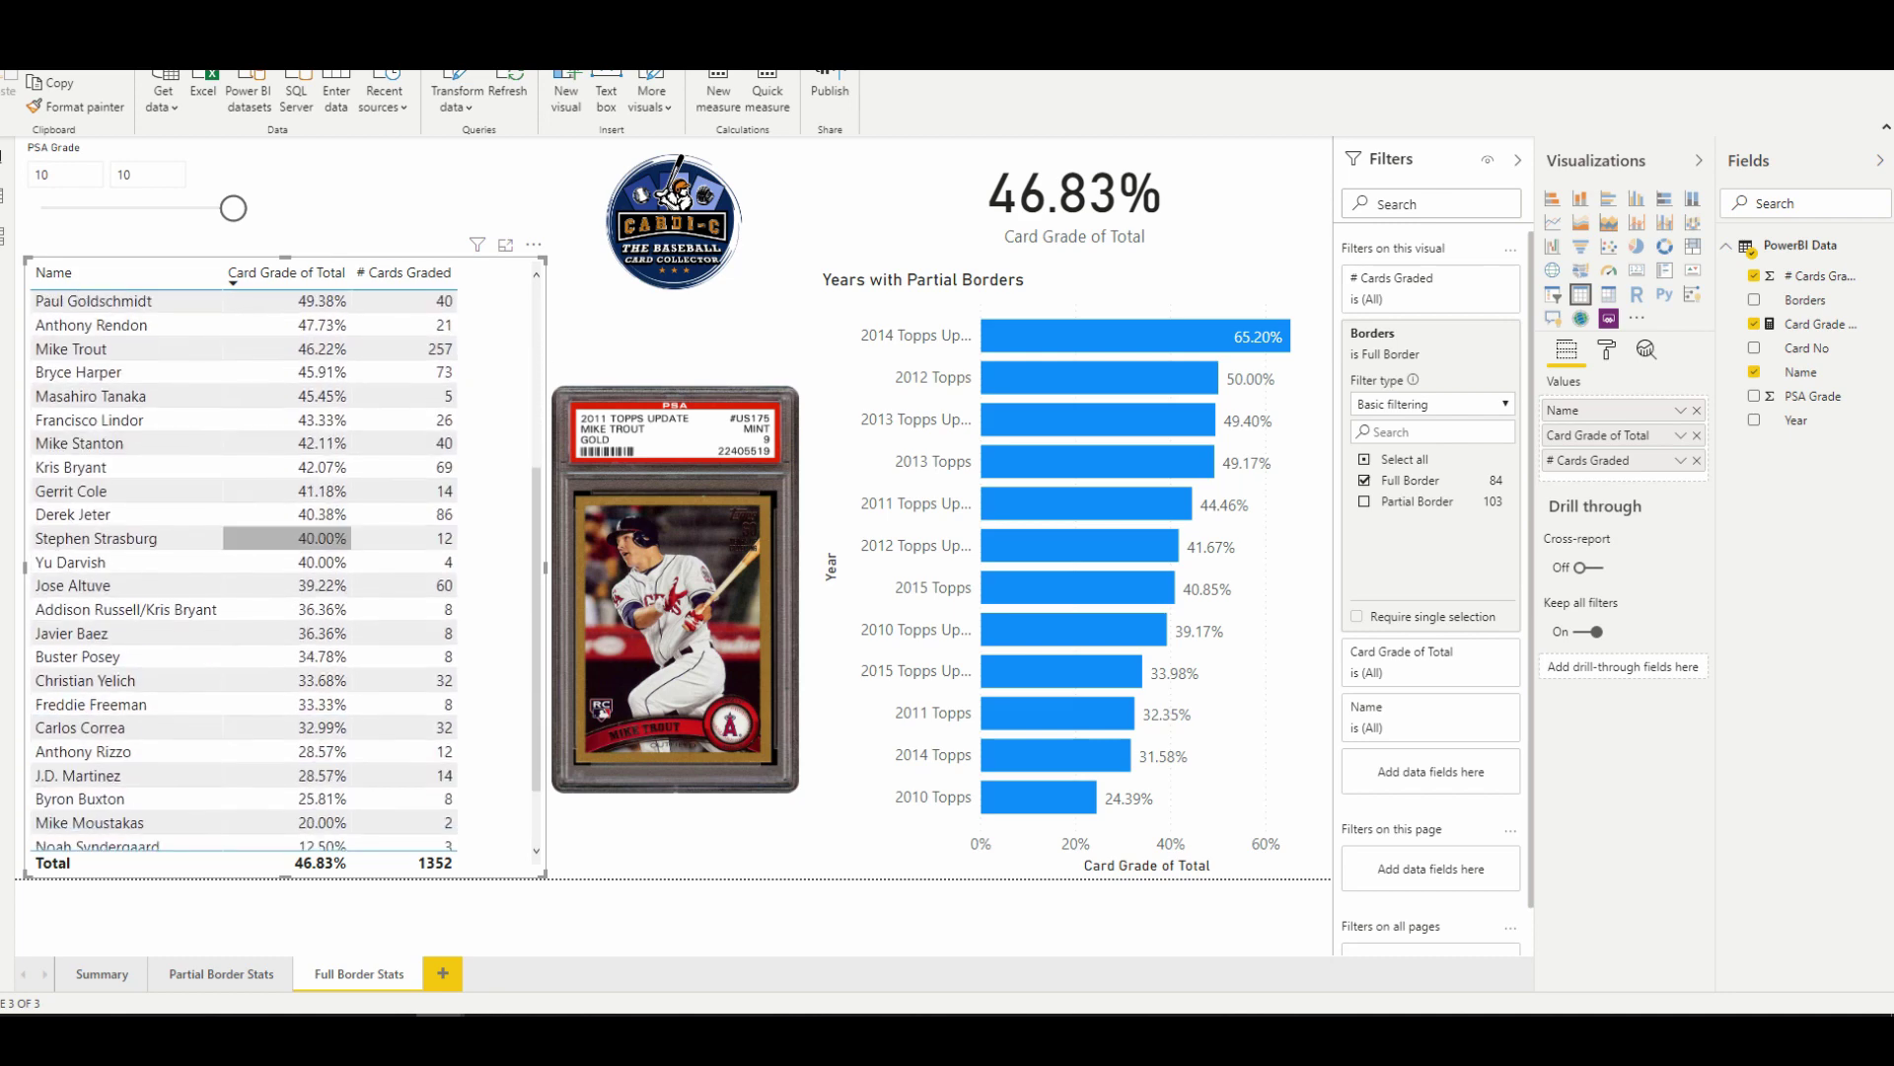
{"action": "scroll", "coordinate": [286, 538], "scroll_direction": "up", "scroll_amount": 2}
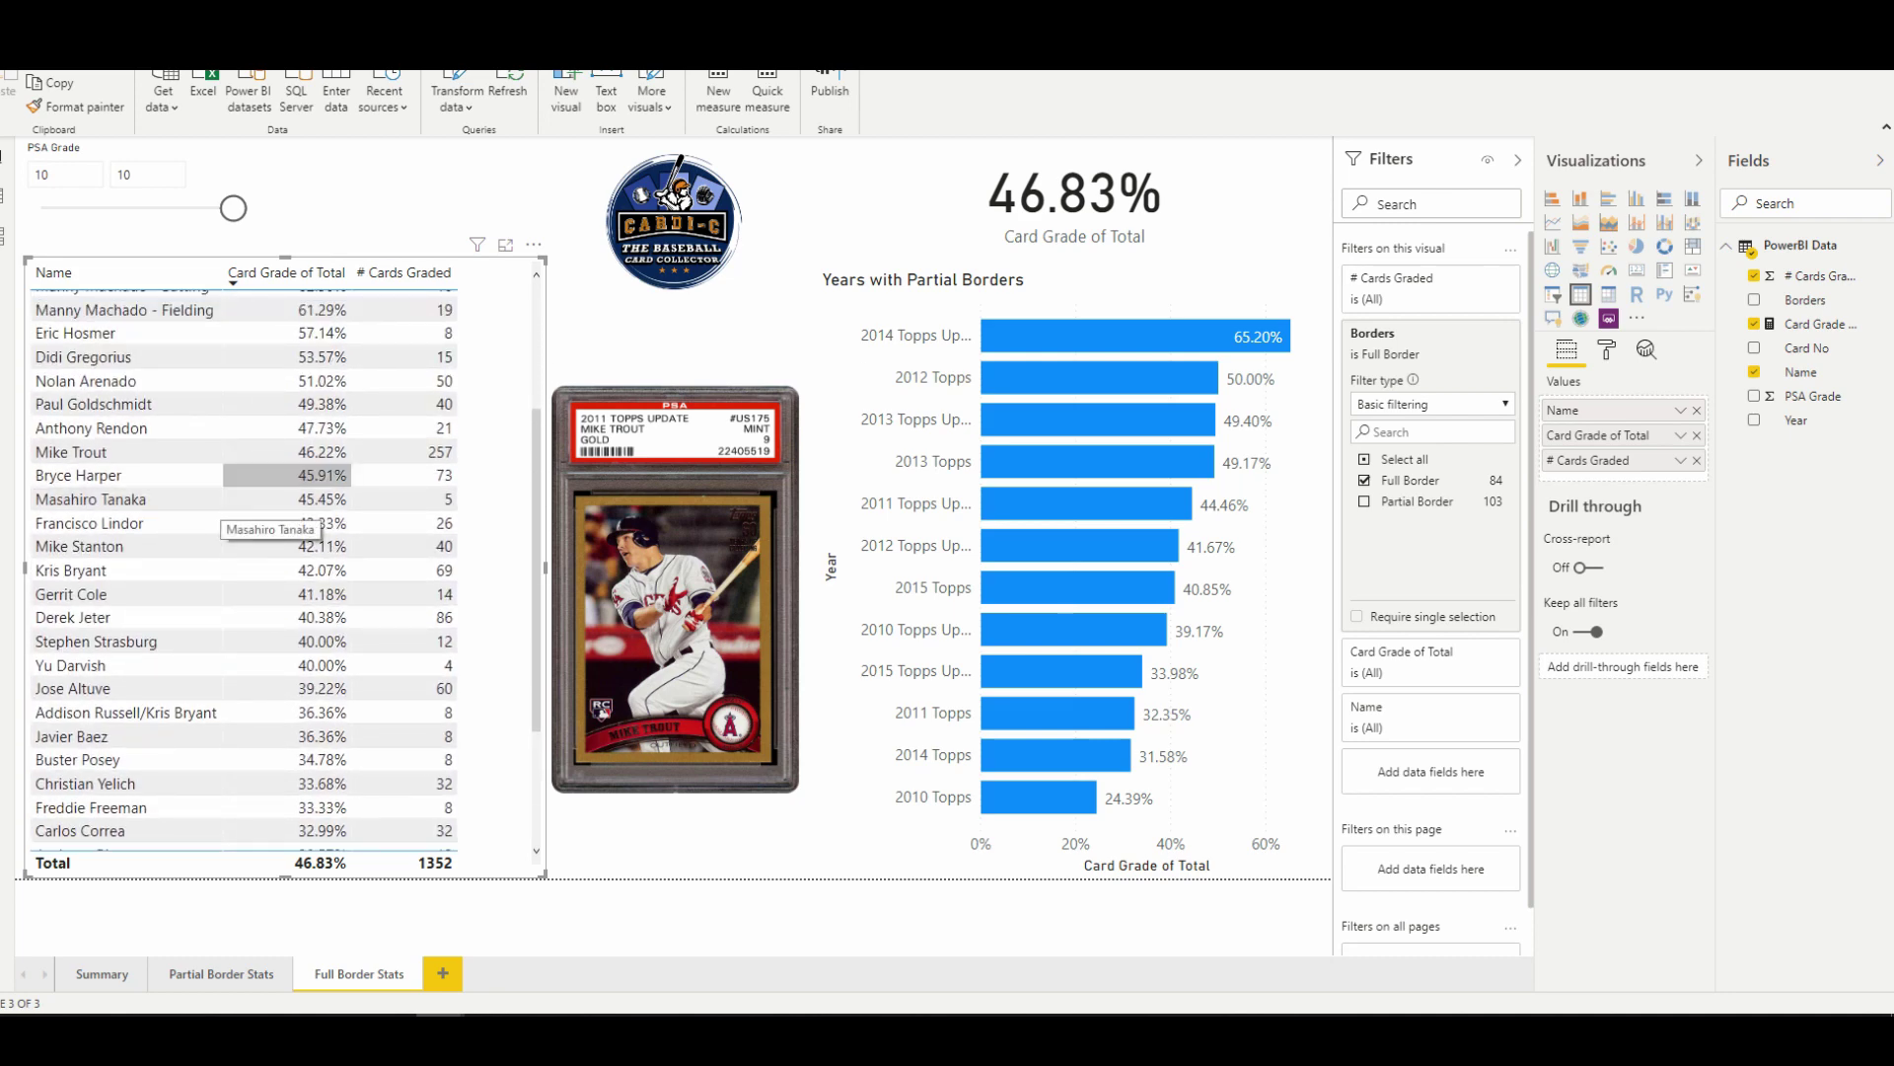
{"action": "scroll", "coordinate": [286, 479], "scroll_direction": "up", "scroll_amount": 3}
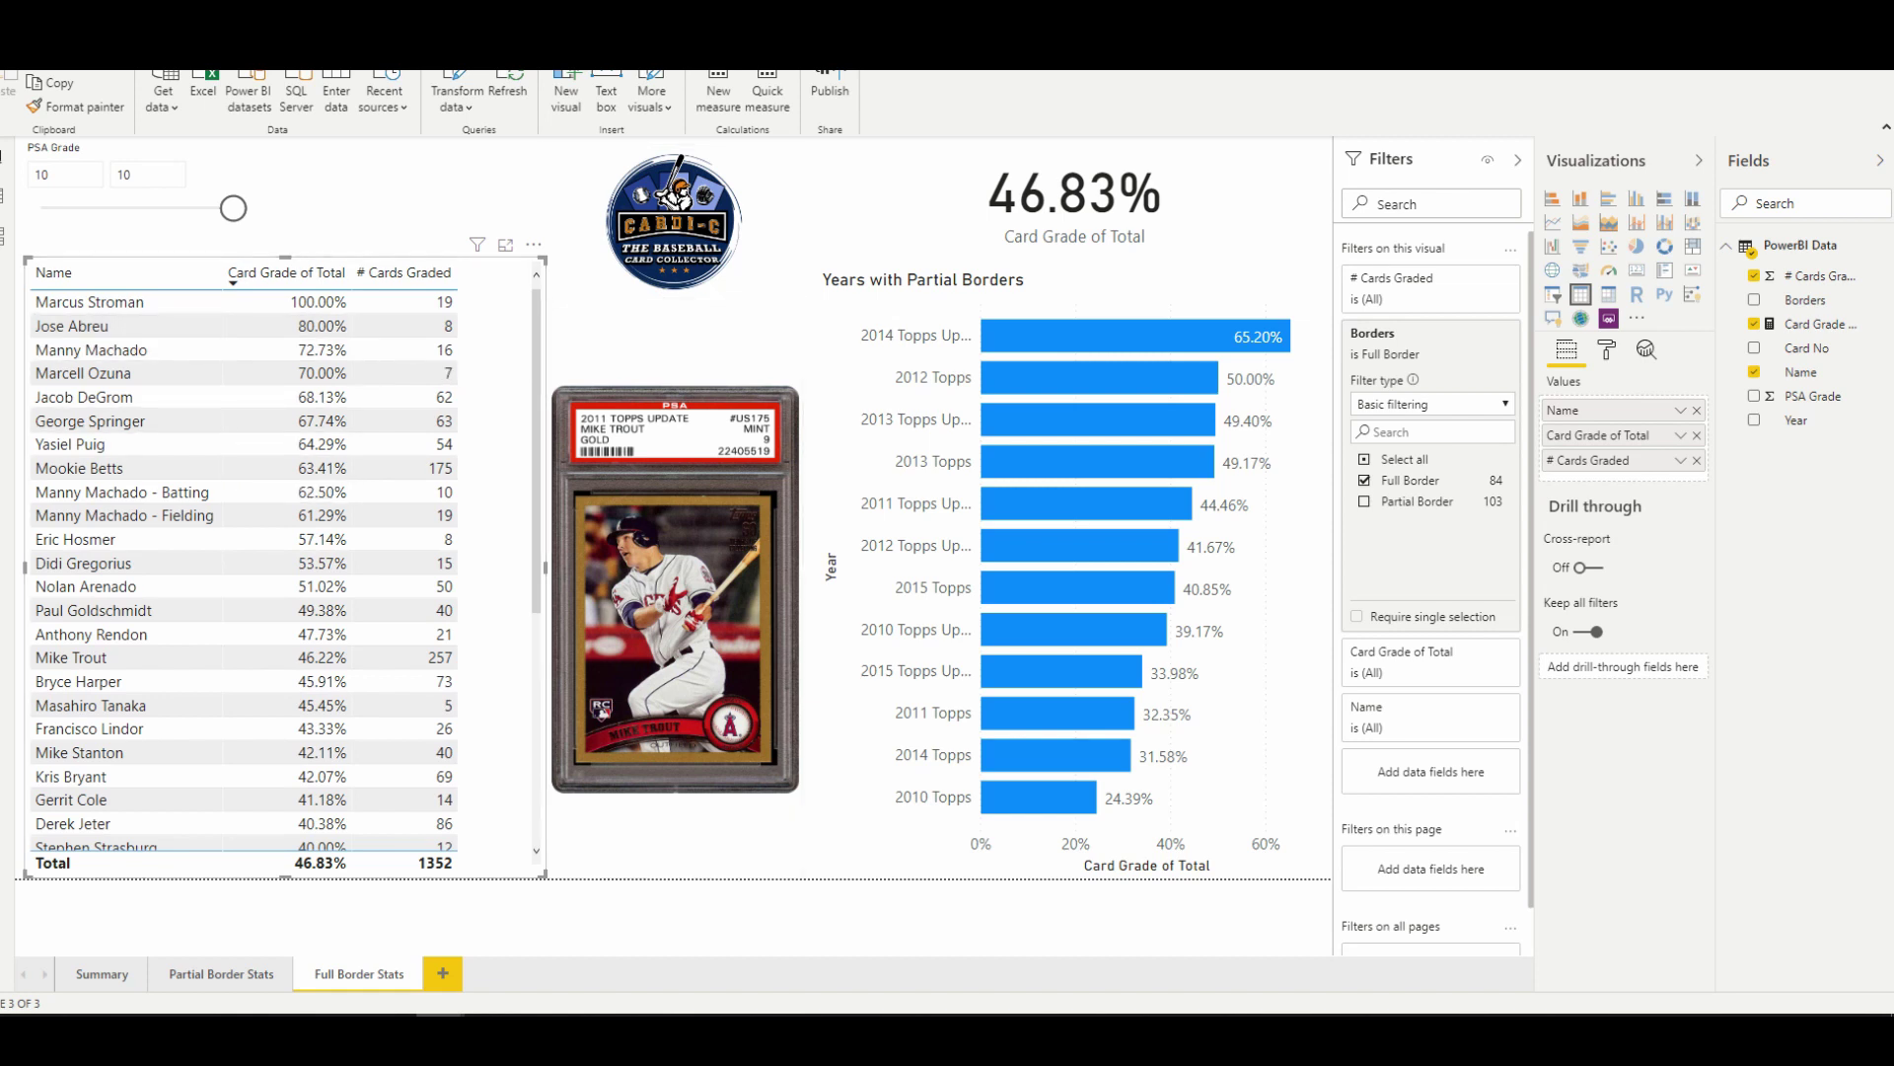
{"action": "key", "text": "Escape"}
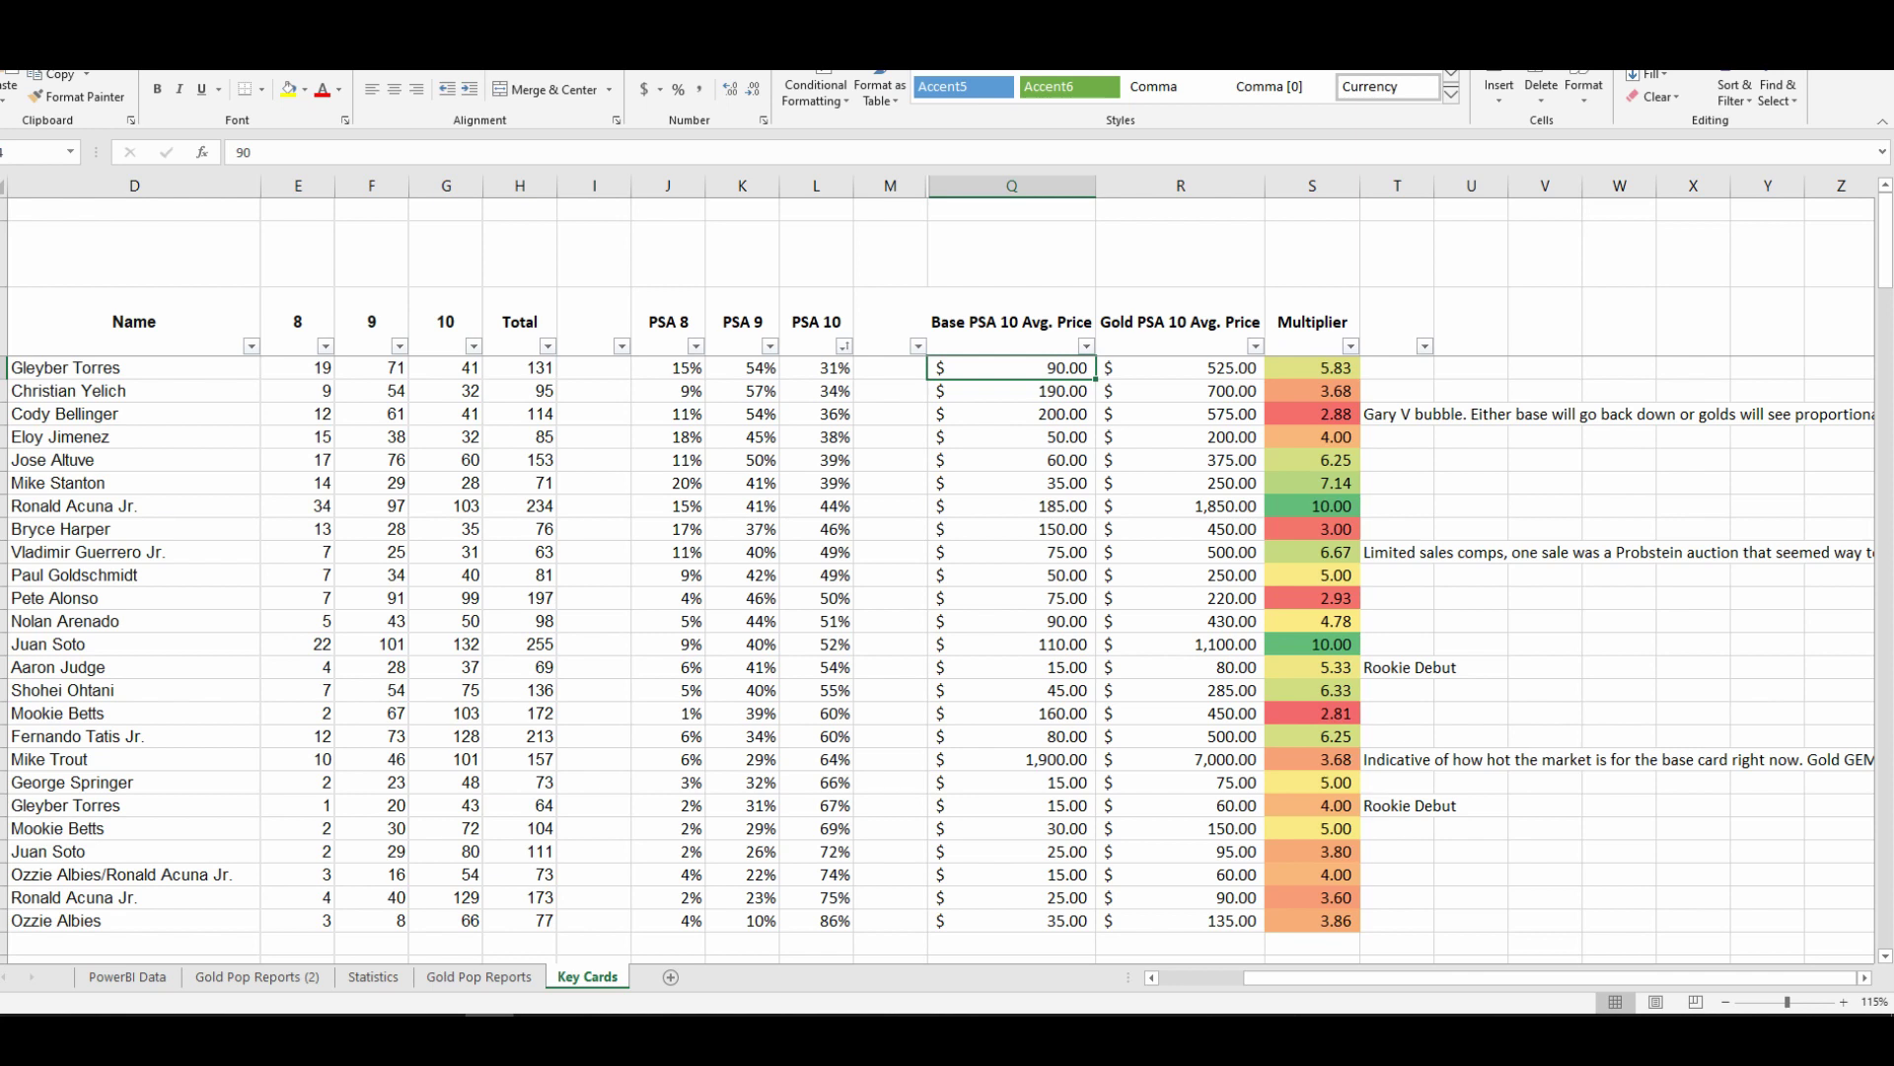
- Sort the Key Cards rows by Multiplier, smallest first, from 2.81 up to 10.00
{"action": "key", "text": "Right"}
{"action": "key", "text": "Right"}
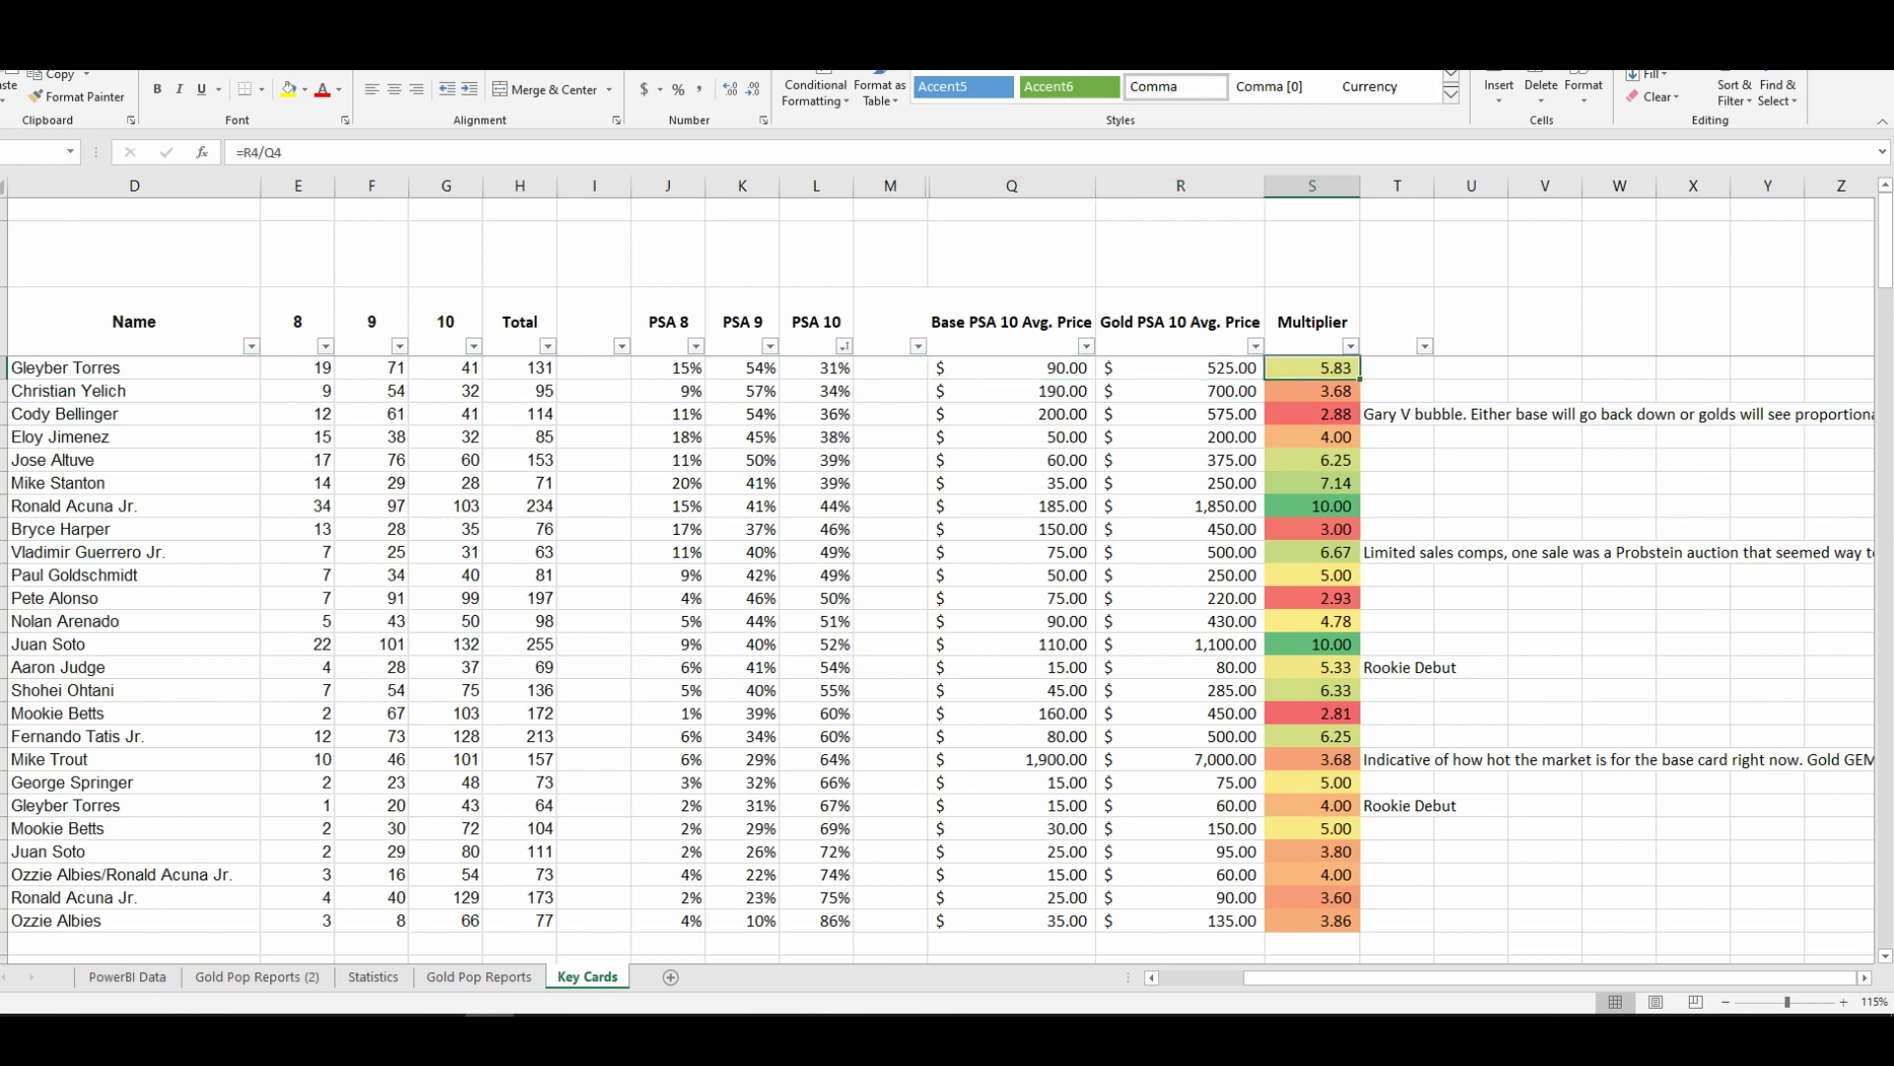
{"action": "key", "text": "ctrl+shift+Down"}
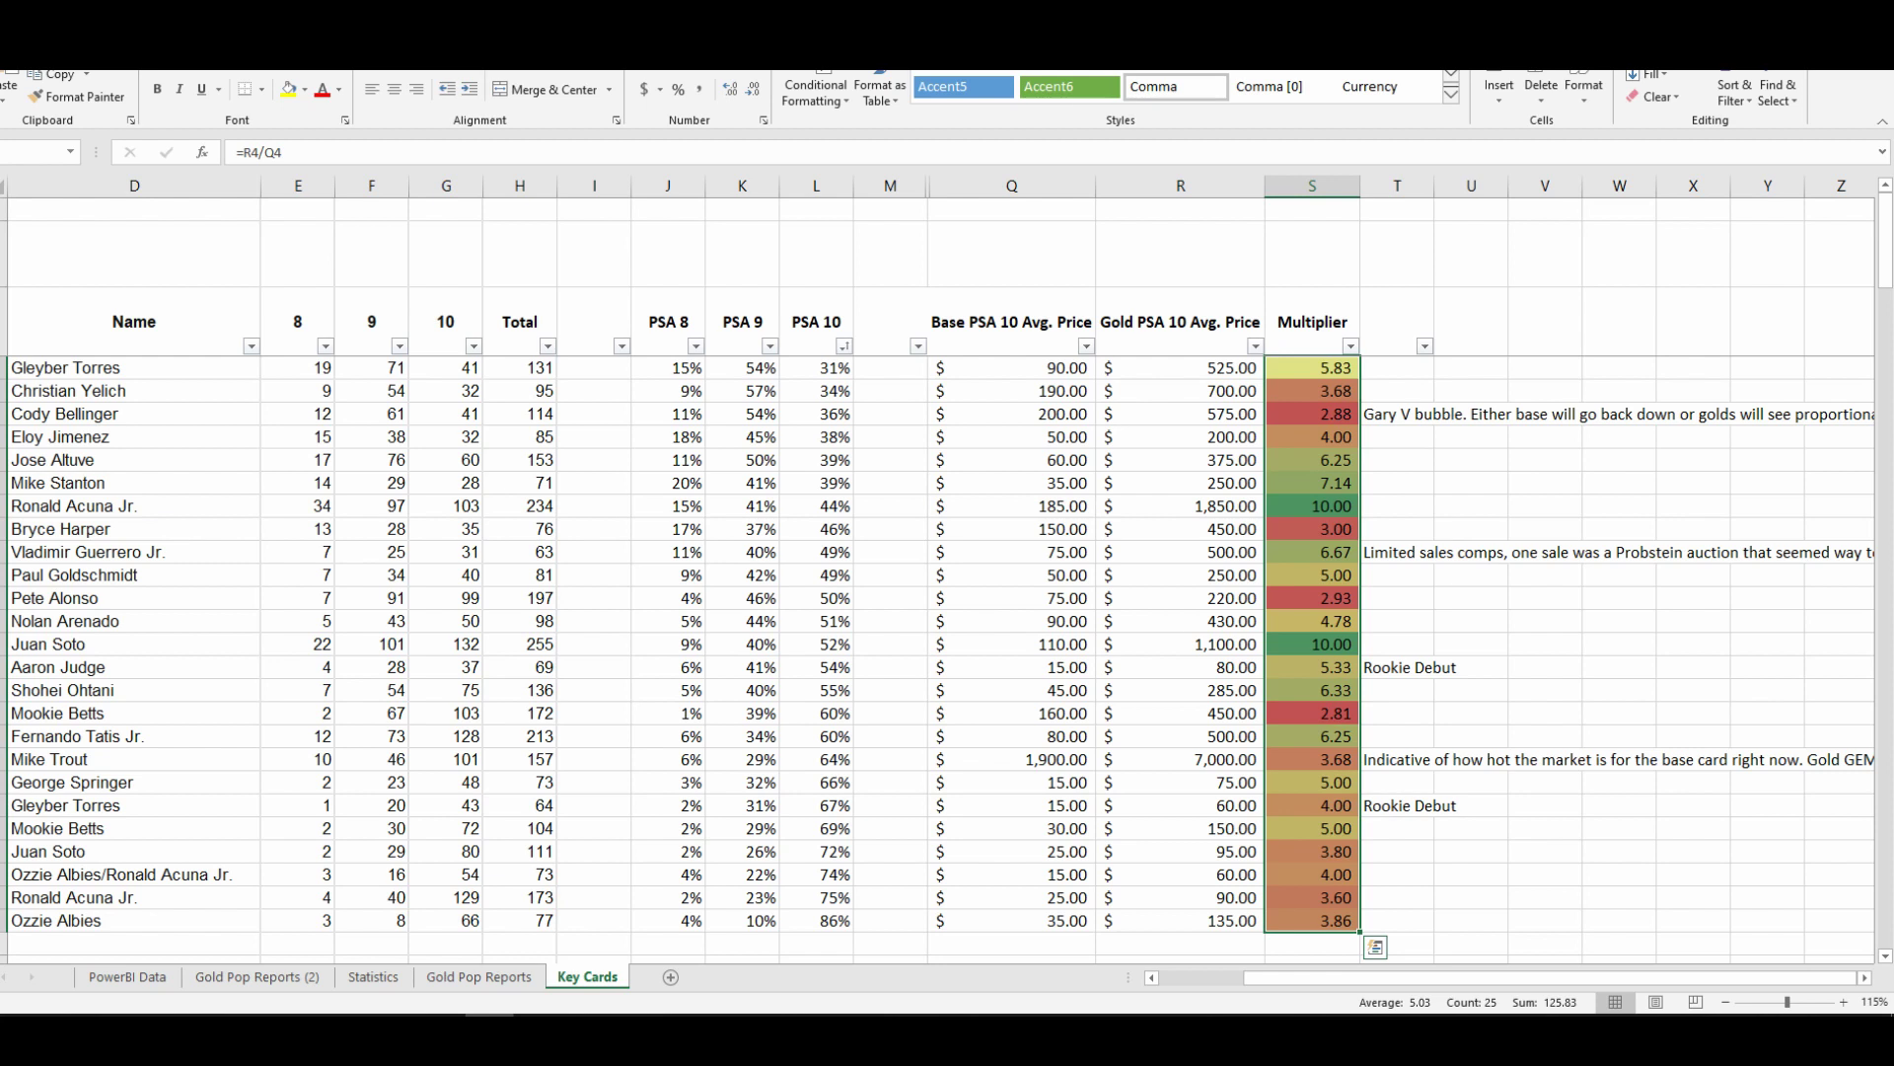
{"action": "key", "text": "ctrl+shift+Up"}
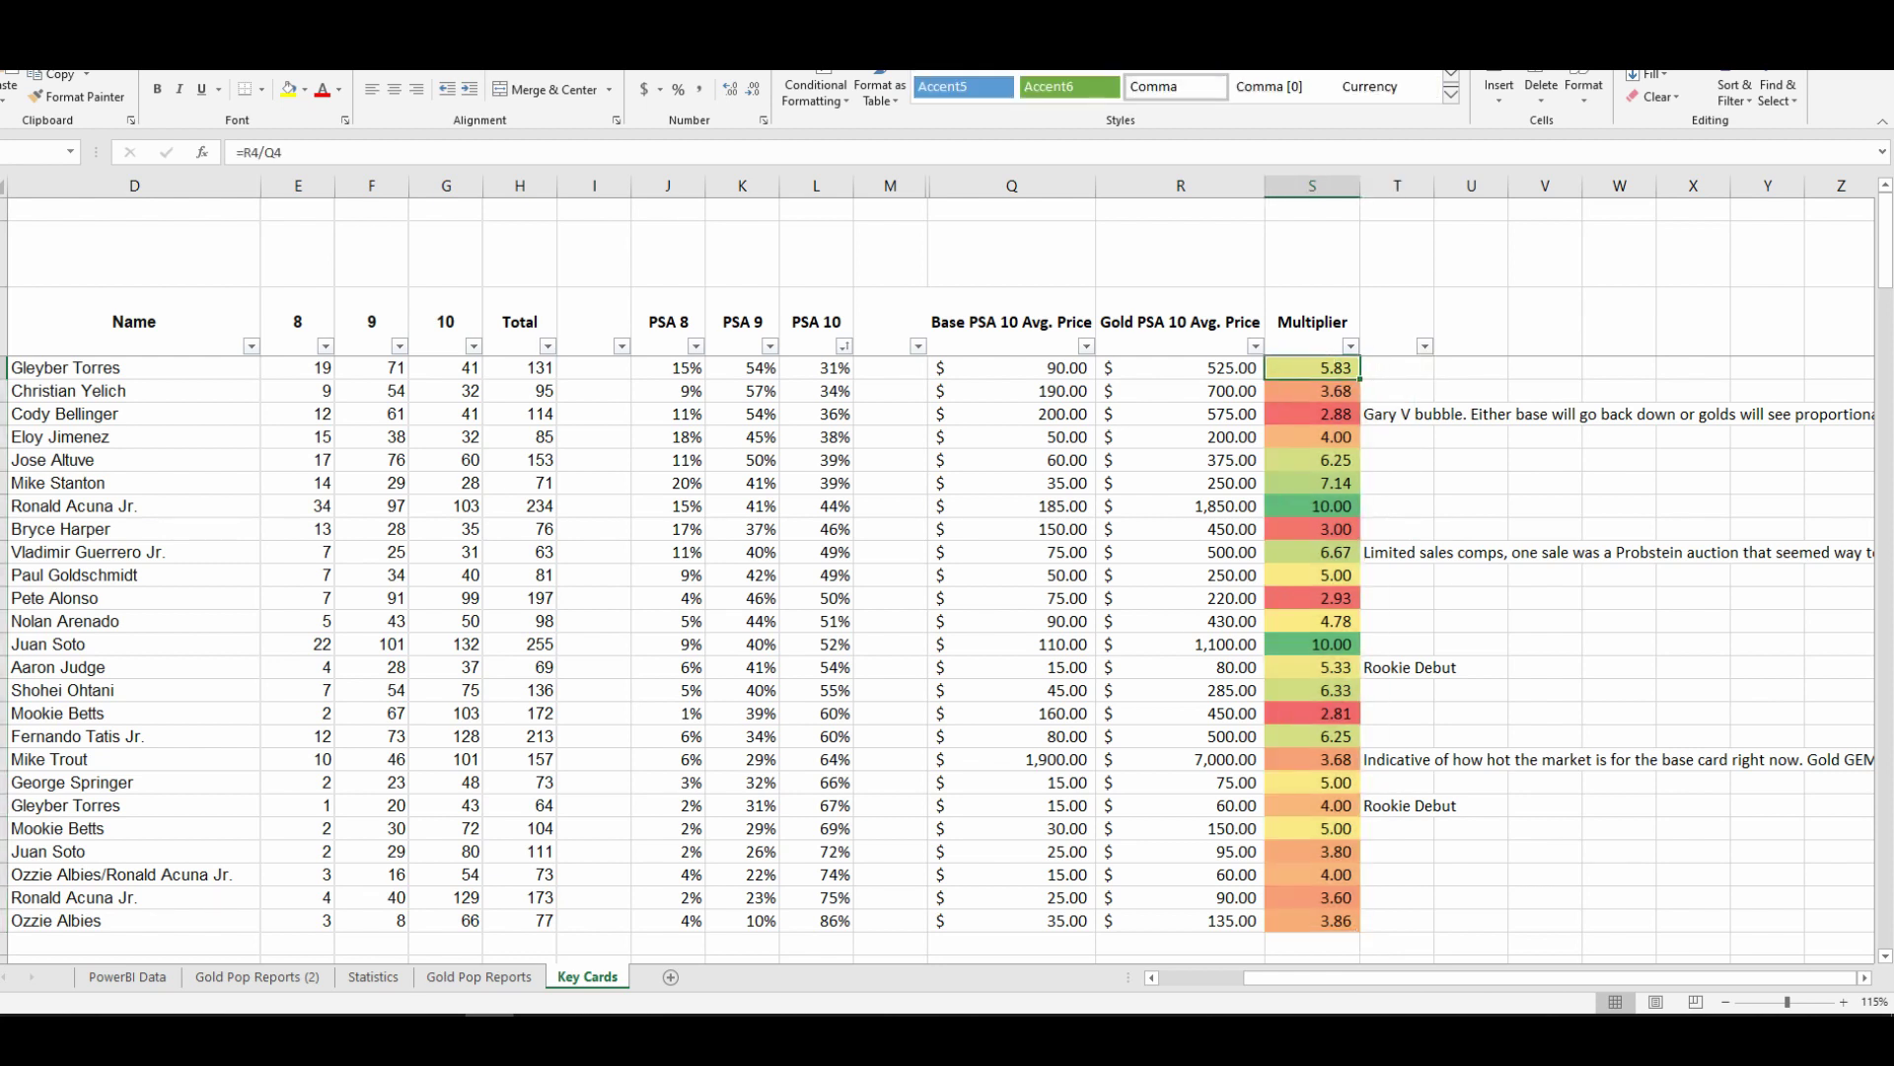
{"action": "key", "text": "Up"}
{"action": "key", "text": "alt+Down"}
{"action": "key", "text": "Down"}
{"action": "key", "text": "Return"}
{"action": "key", "text": "Down"}
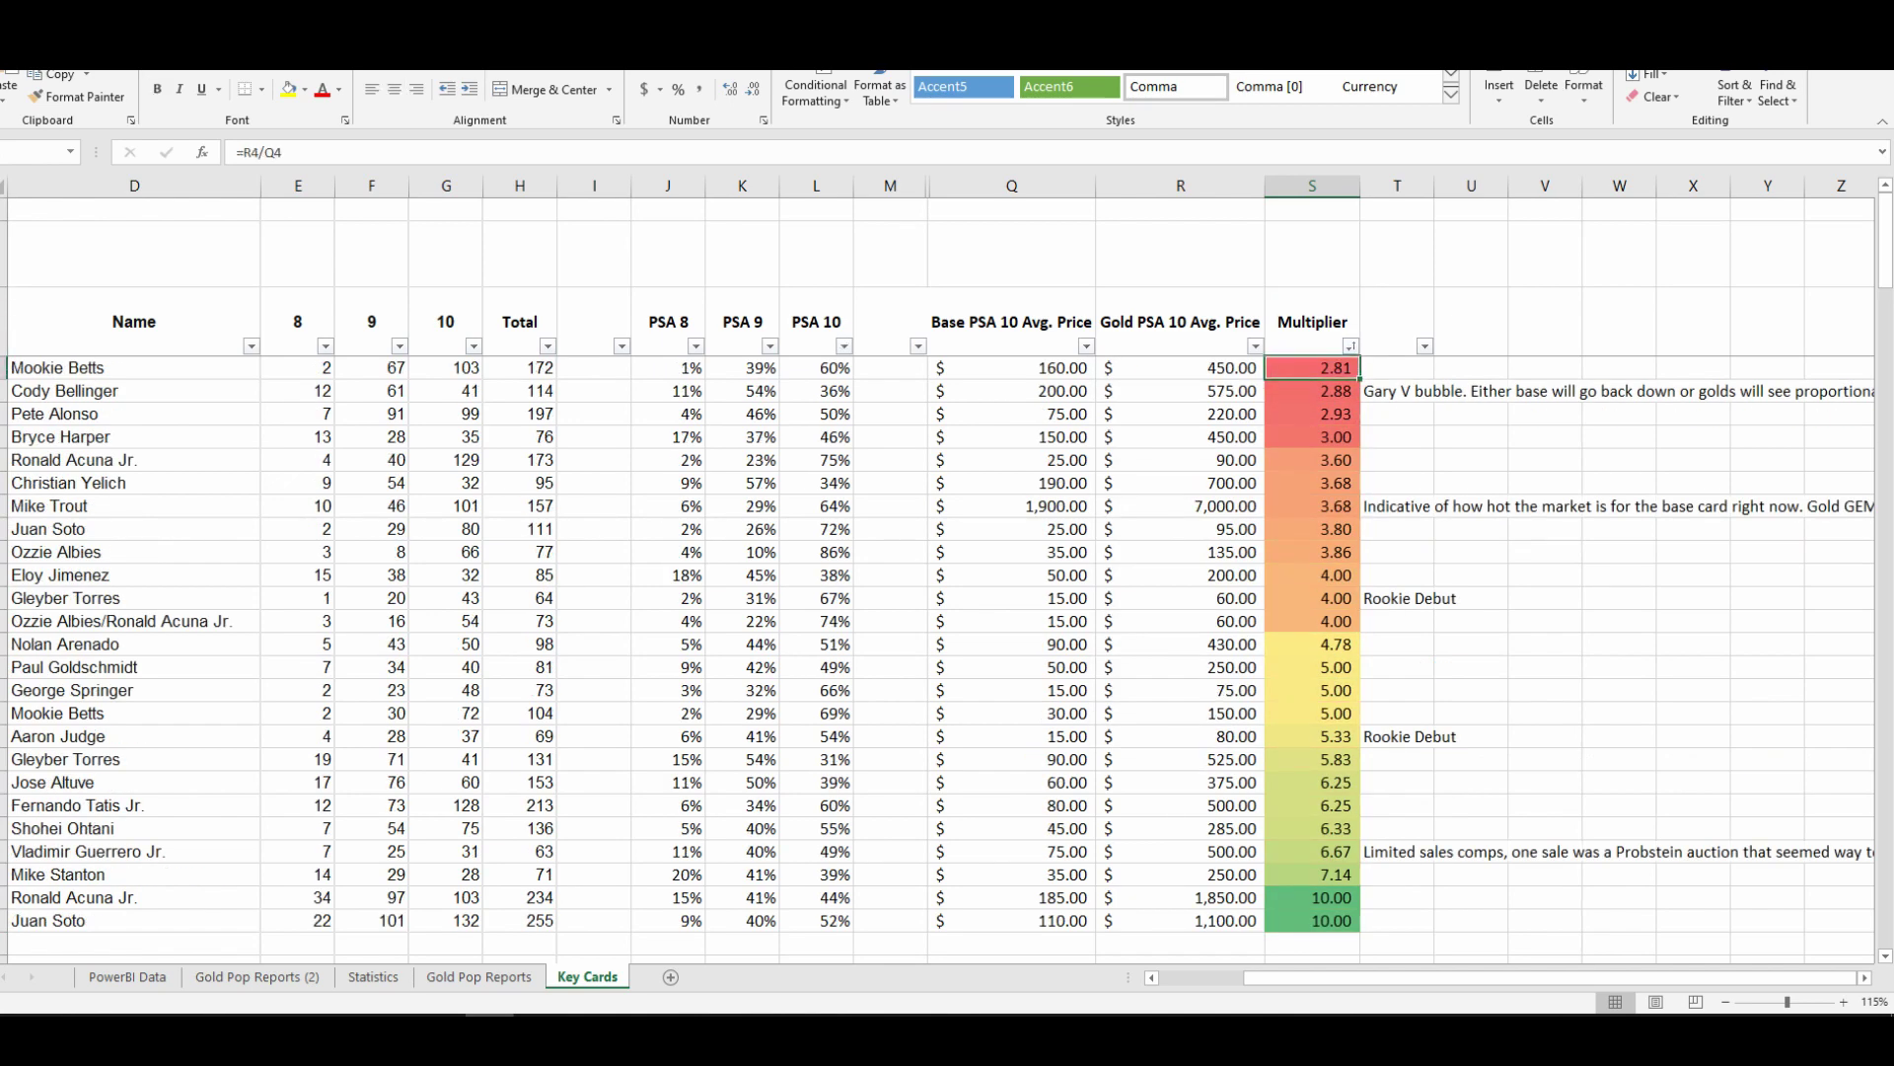
- Bring Year and Card No into view, then cross-filter Power BI's Full Border Stats by the 65.20% 2014 bar
{"action": "key", "text": "Left"}
{"action": "key", "text": "Left"}
{"action": "key", "text": "Left"}
{"action": "key", "text": "Left"}
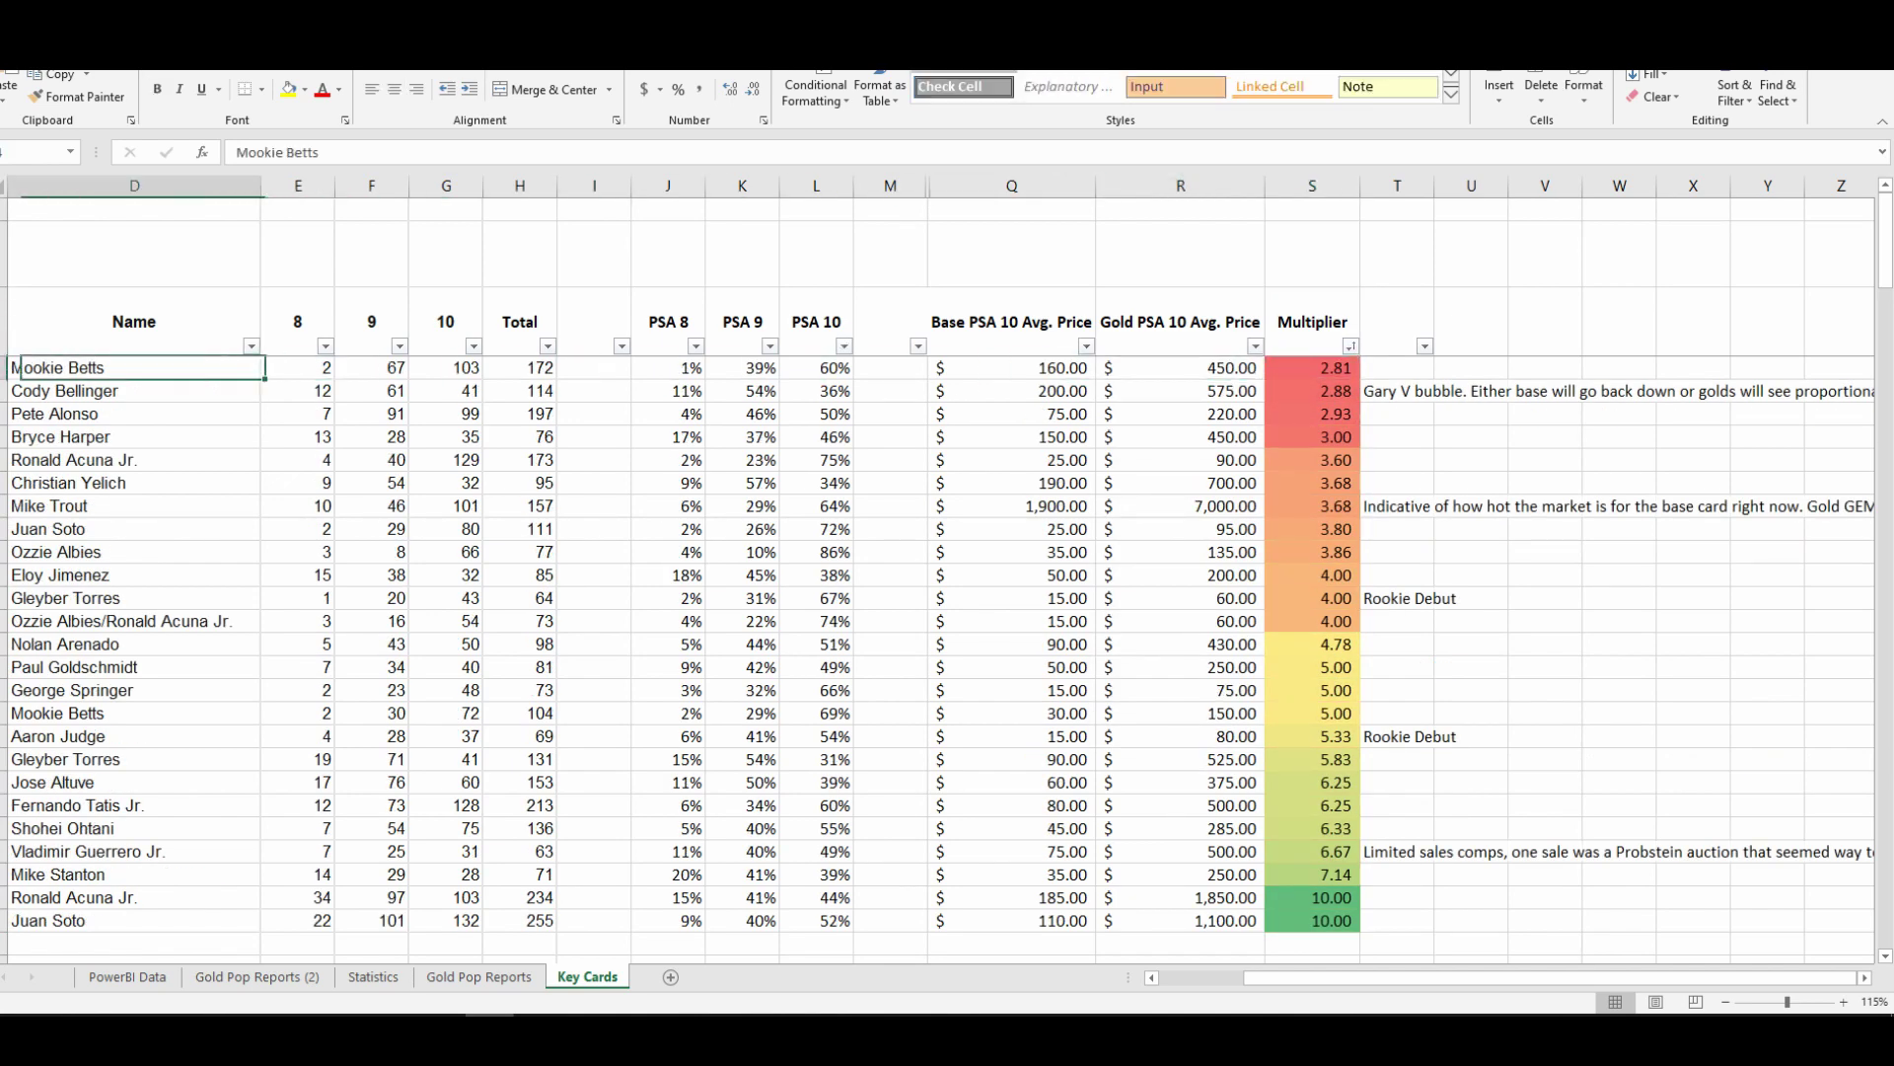
{"action": "scroll", "coordinate": [937, 592], "scroll_direction": "left", "scroll_amount": 5}
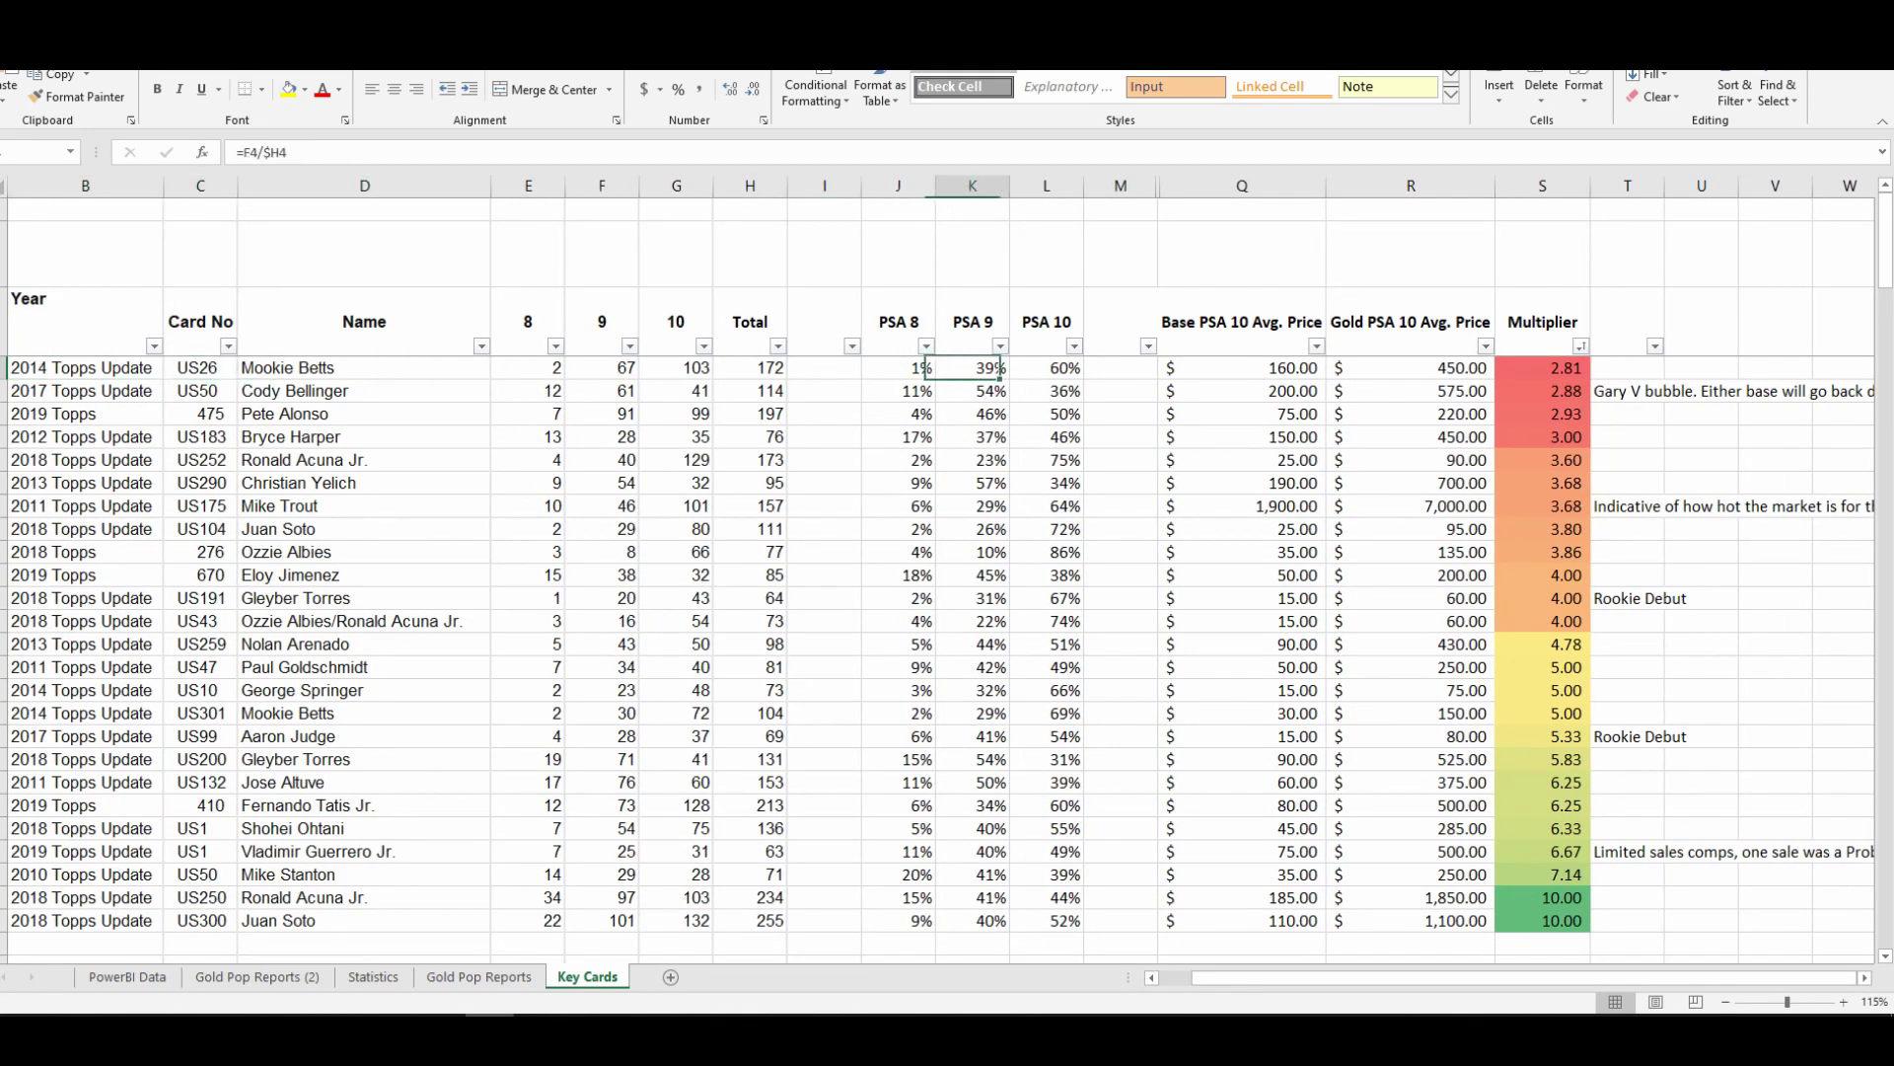
{"action": "left_click", "coordinate": [972, 367]}
{"action": "key", "text": "Right"}
{"action": "key", "text": "Right"}
{"action": "key", "text": "Right"}
{"action": "key", "text": "Right"}
{"action": "key", "text": "Right"}
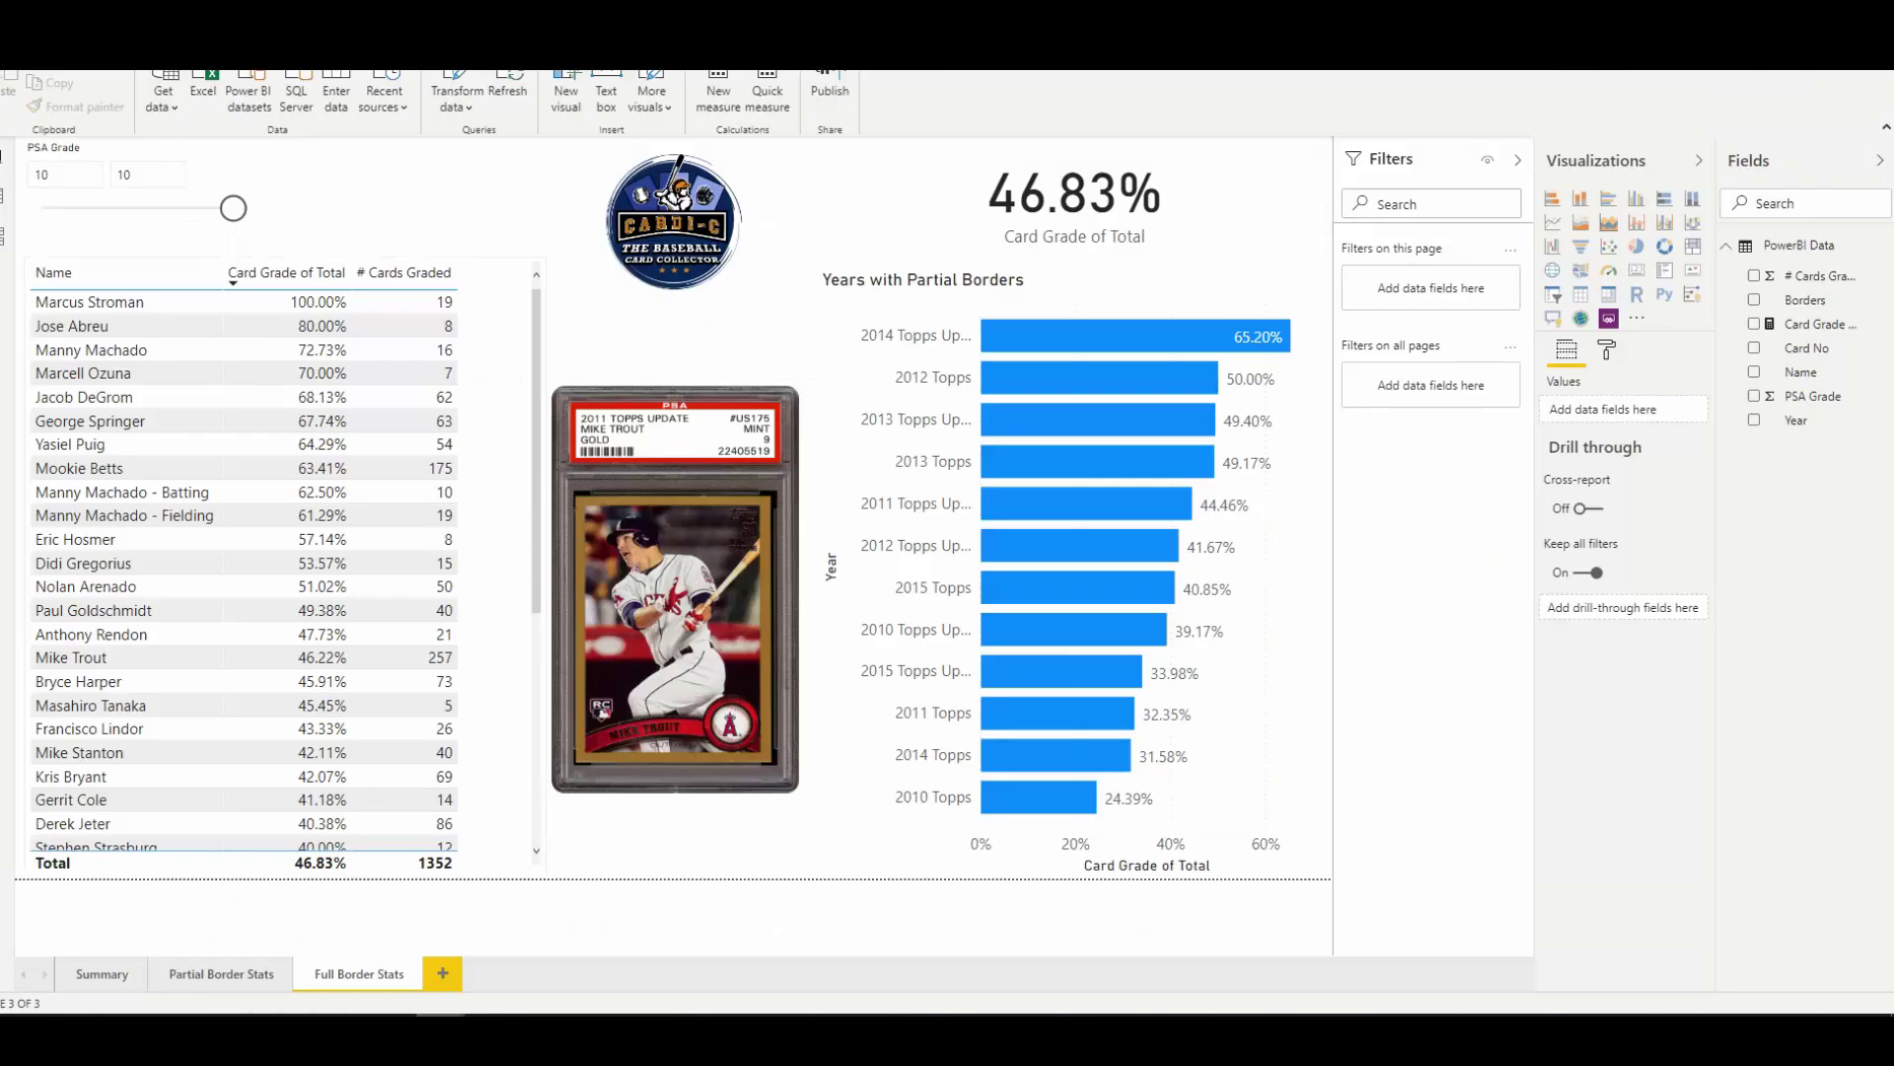
{"action": "left_click", "coordinate": [330, 943]}
{"action": "left_click", "coordinate": [1134, 336]}
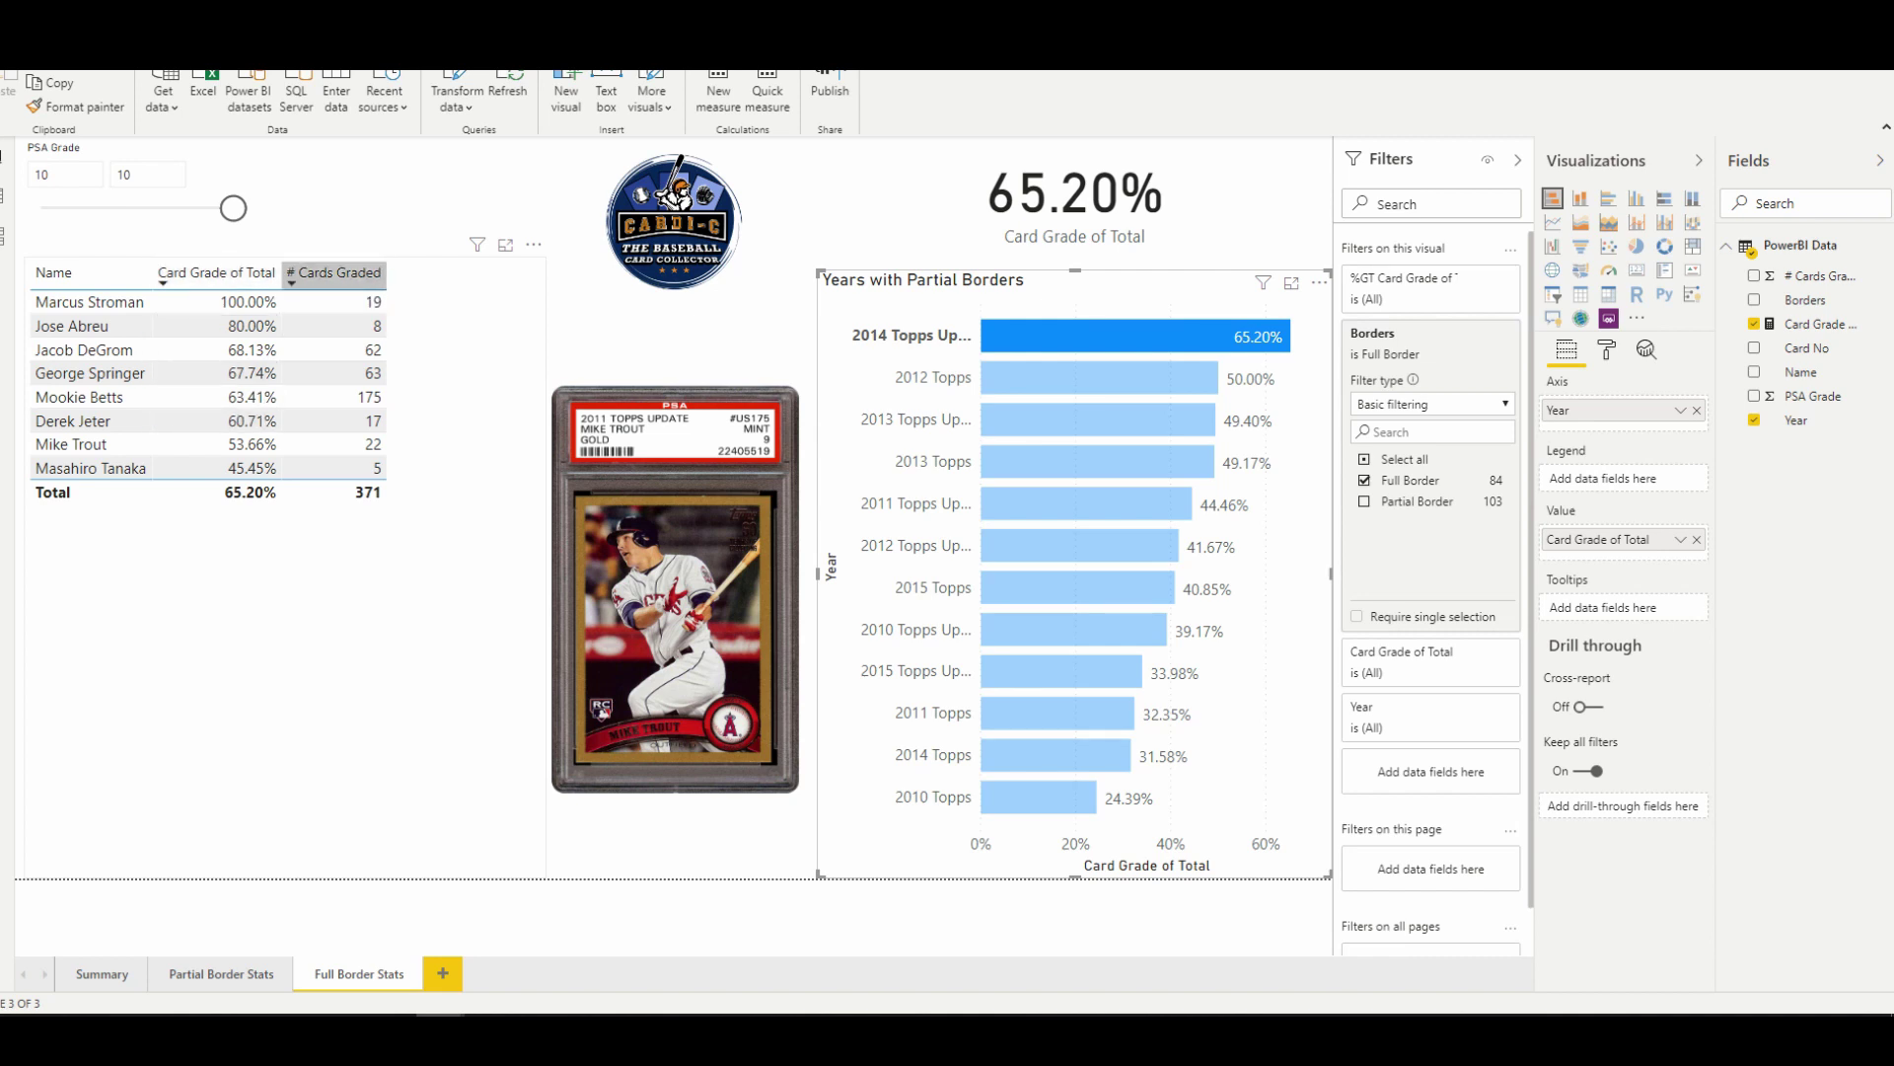
- Sort Power BI's player table by # Cards Graded descending, then return to Excel's Key Cards sheet
{"action": "left_click", "coordinate": [334, 272]}
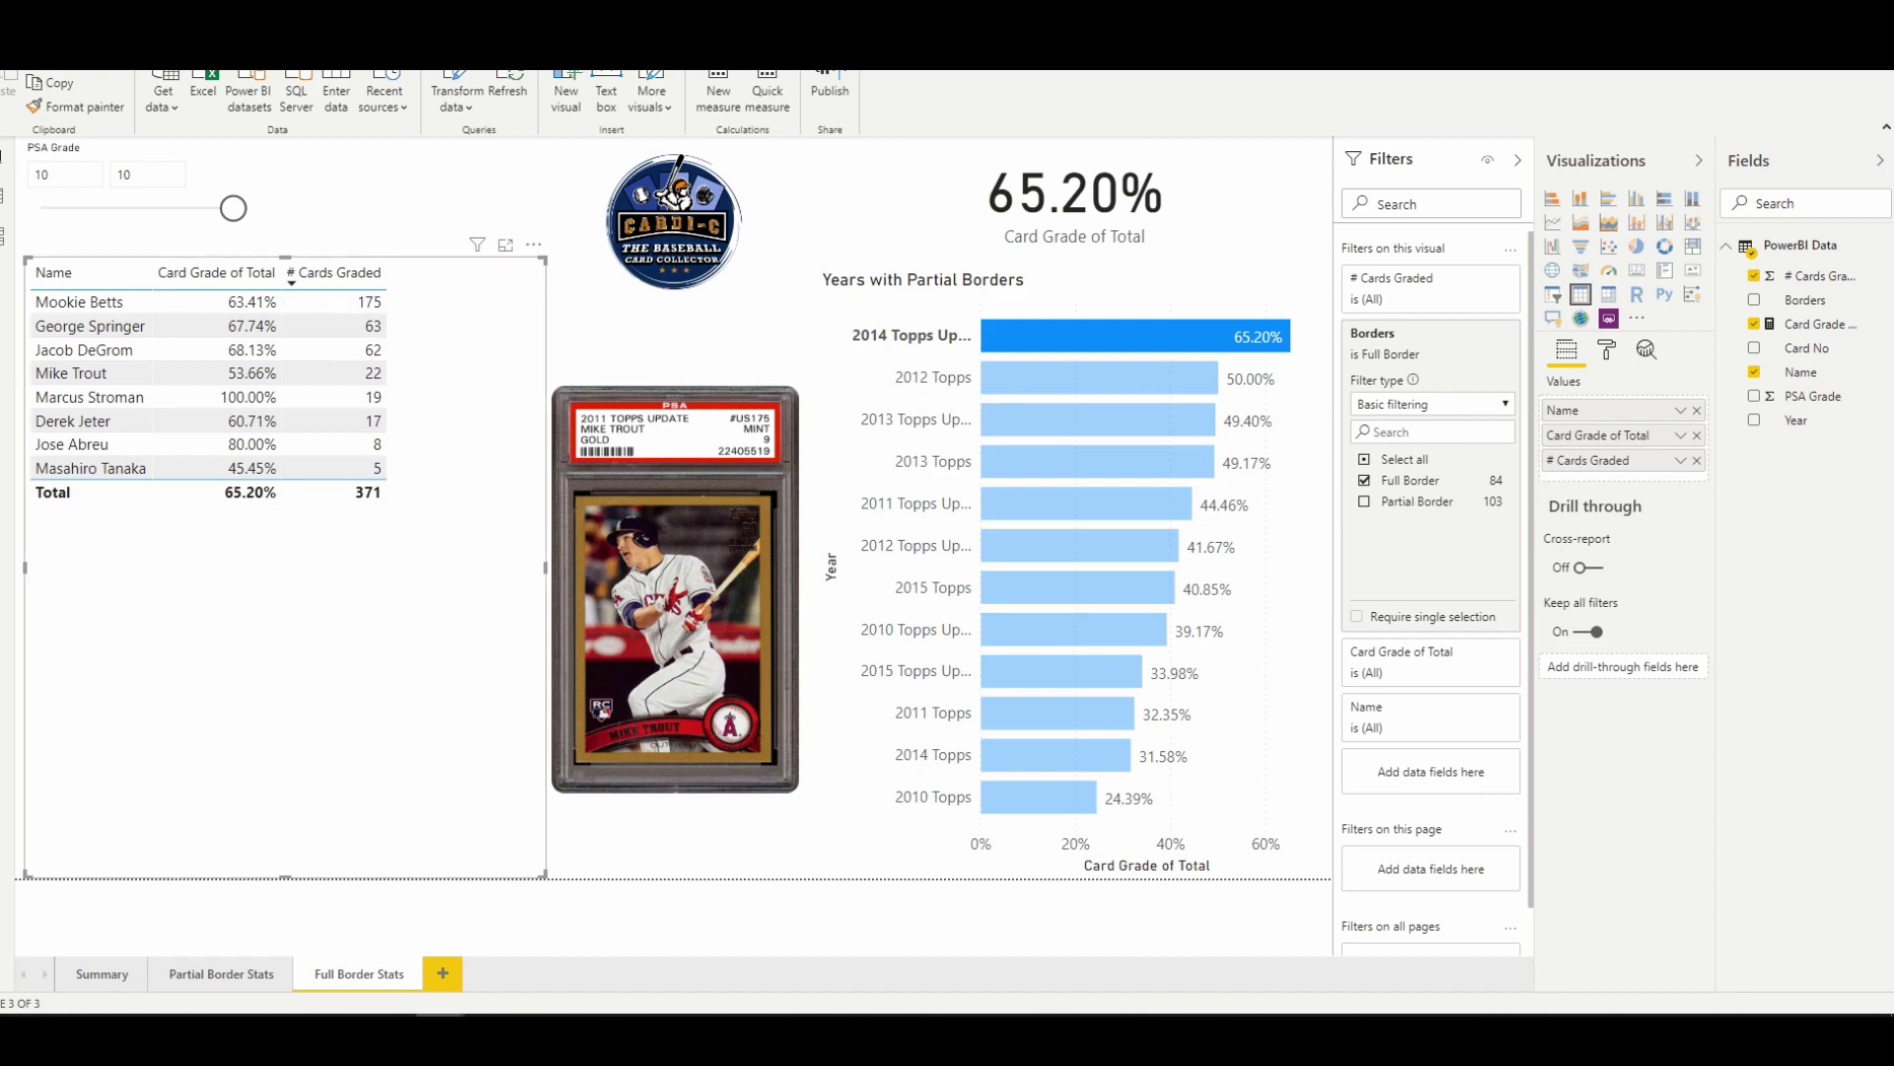
{"action": "key", "text": "alt+Tab"}
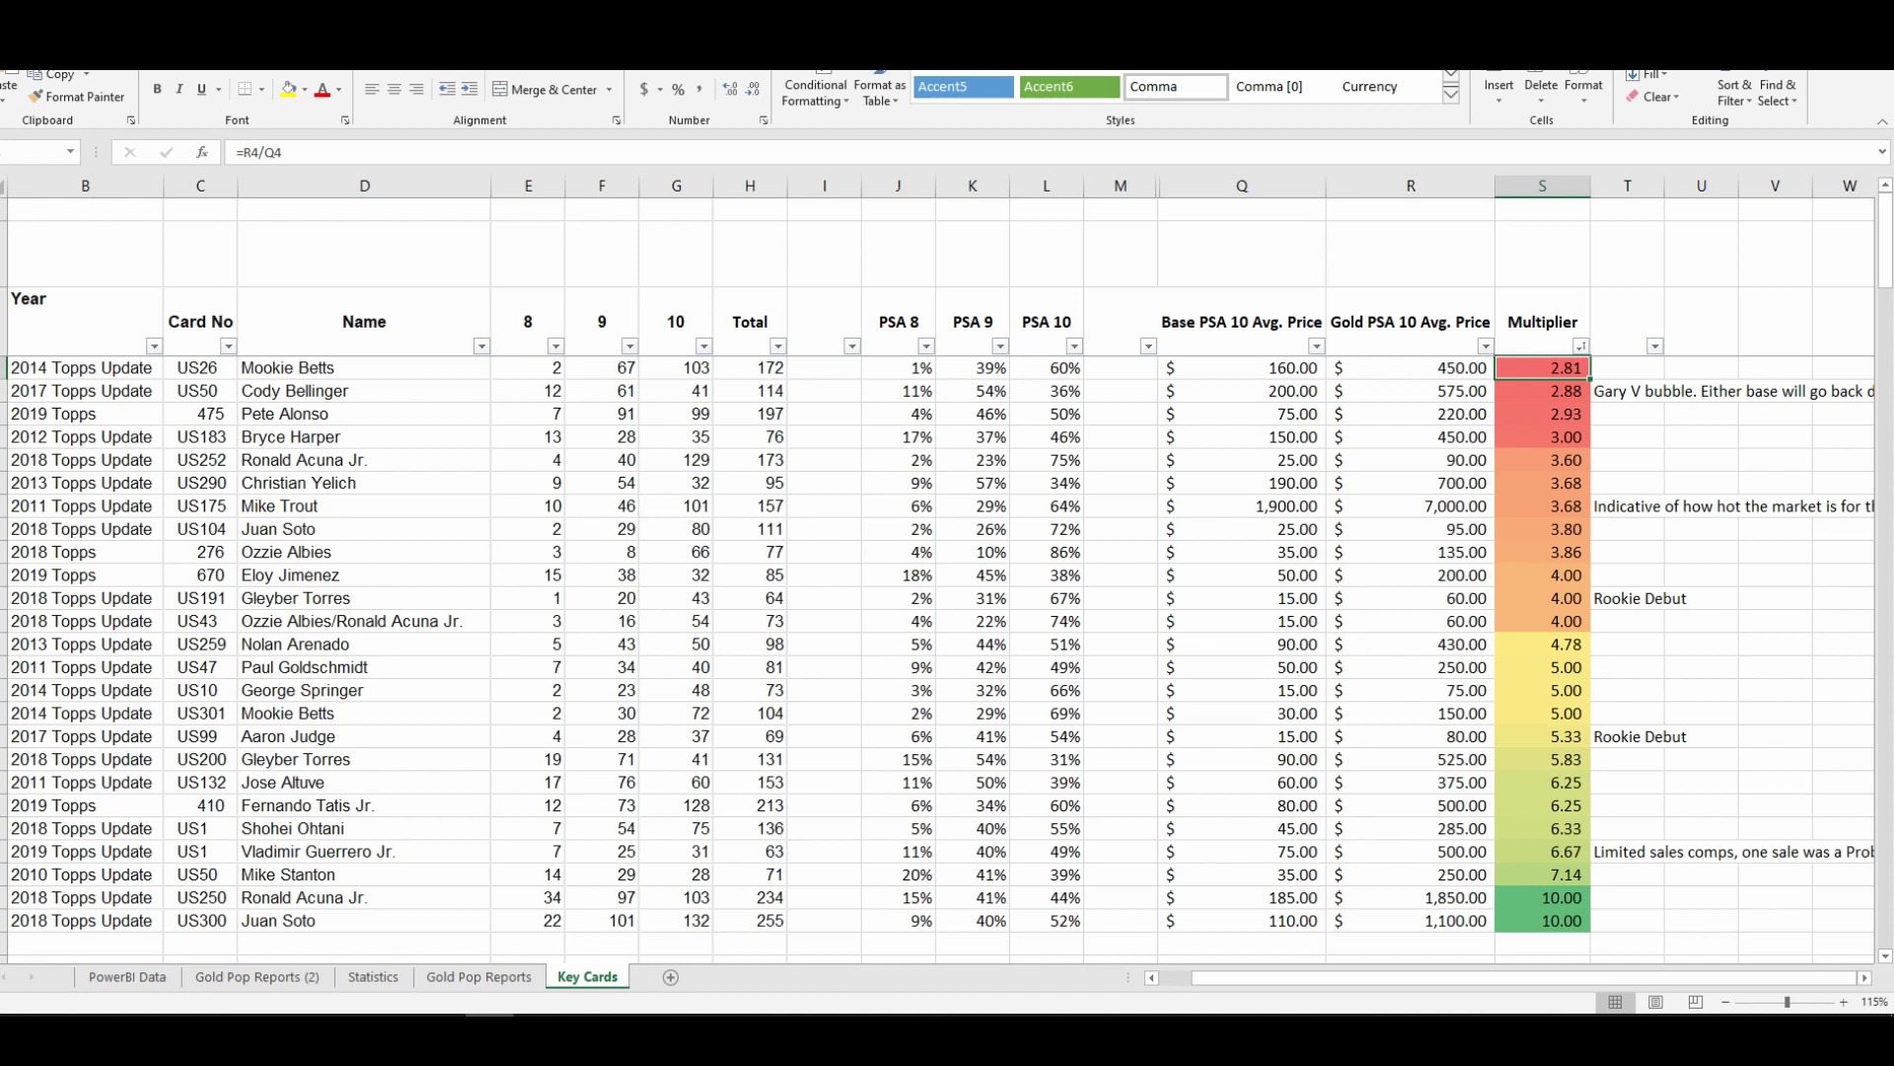
- Review the 2.88 and 2.93 multipliers and the 220.00 and 450.00 gold PSA 10 prices
{"action": "key", "text": "Down"}
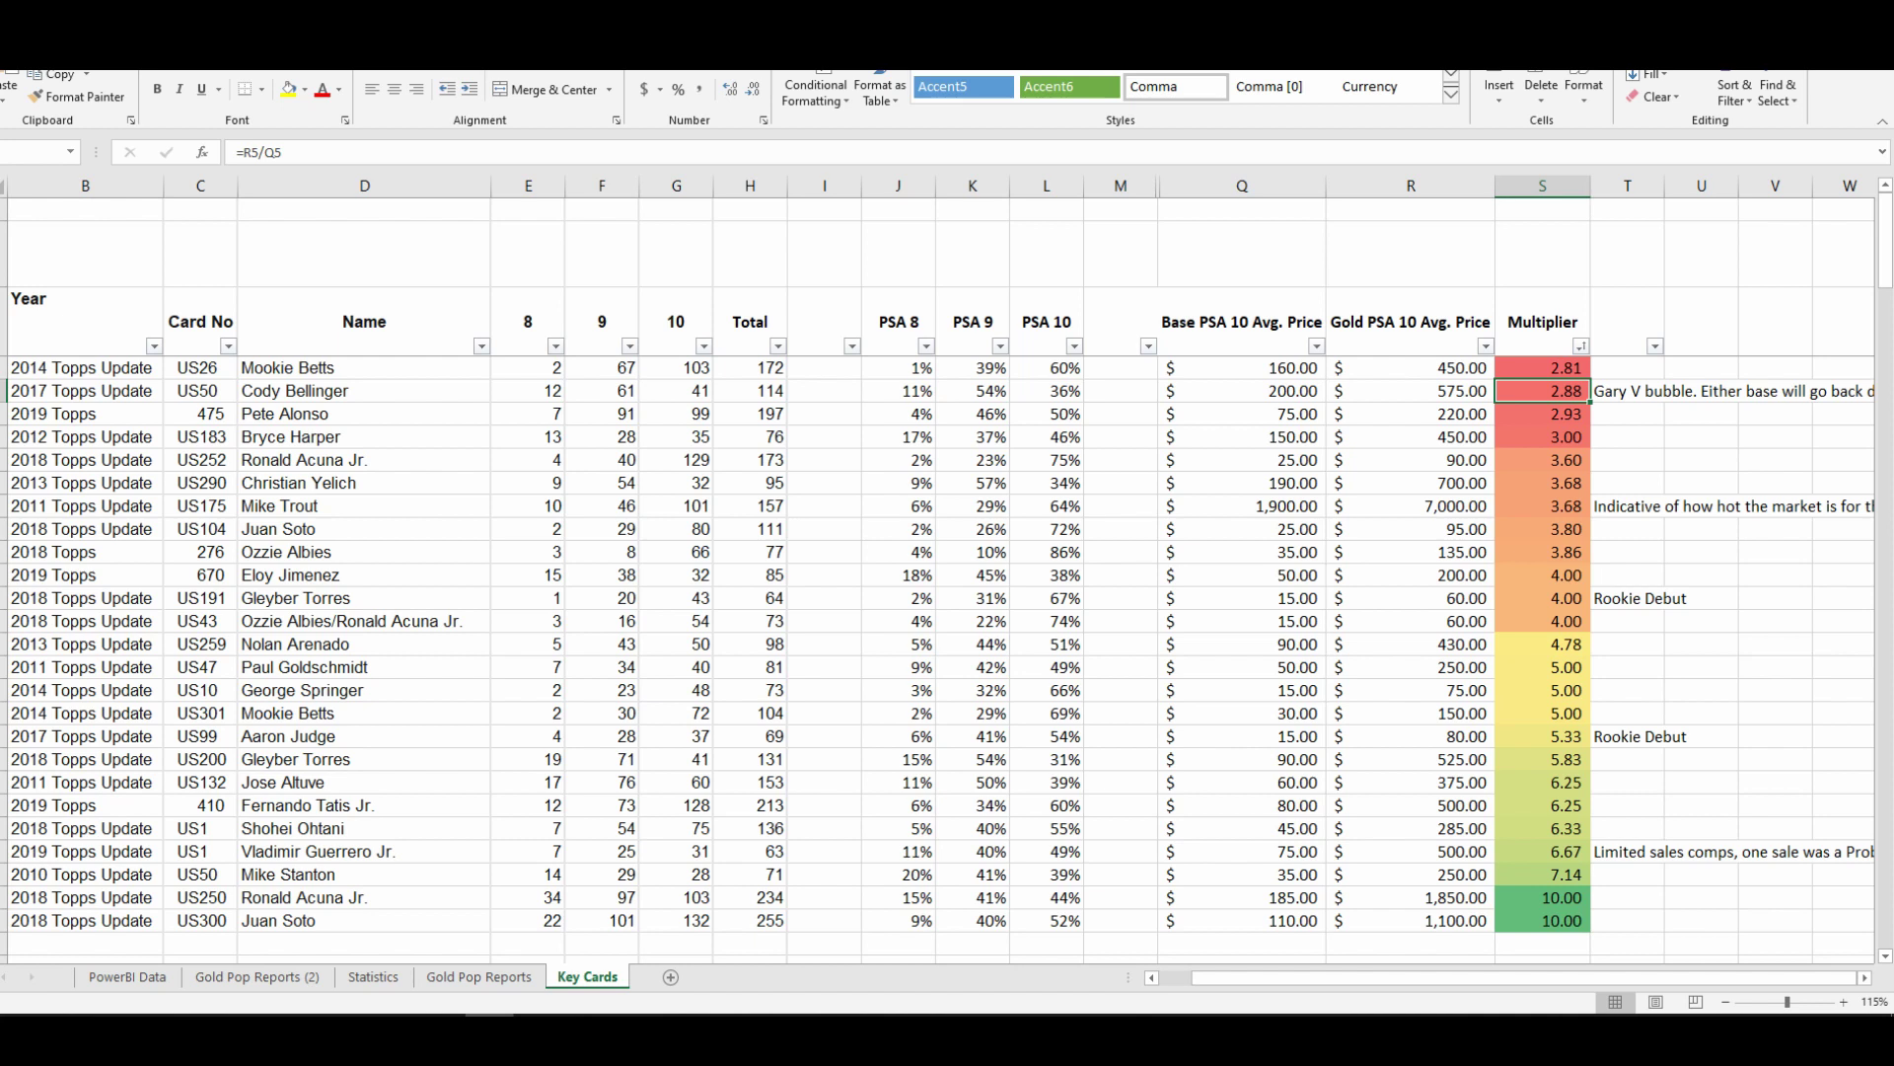
{"action": "key", "text": "Down"}
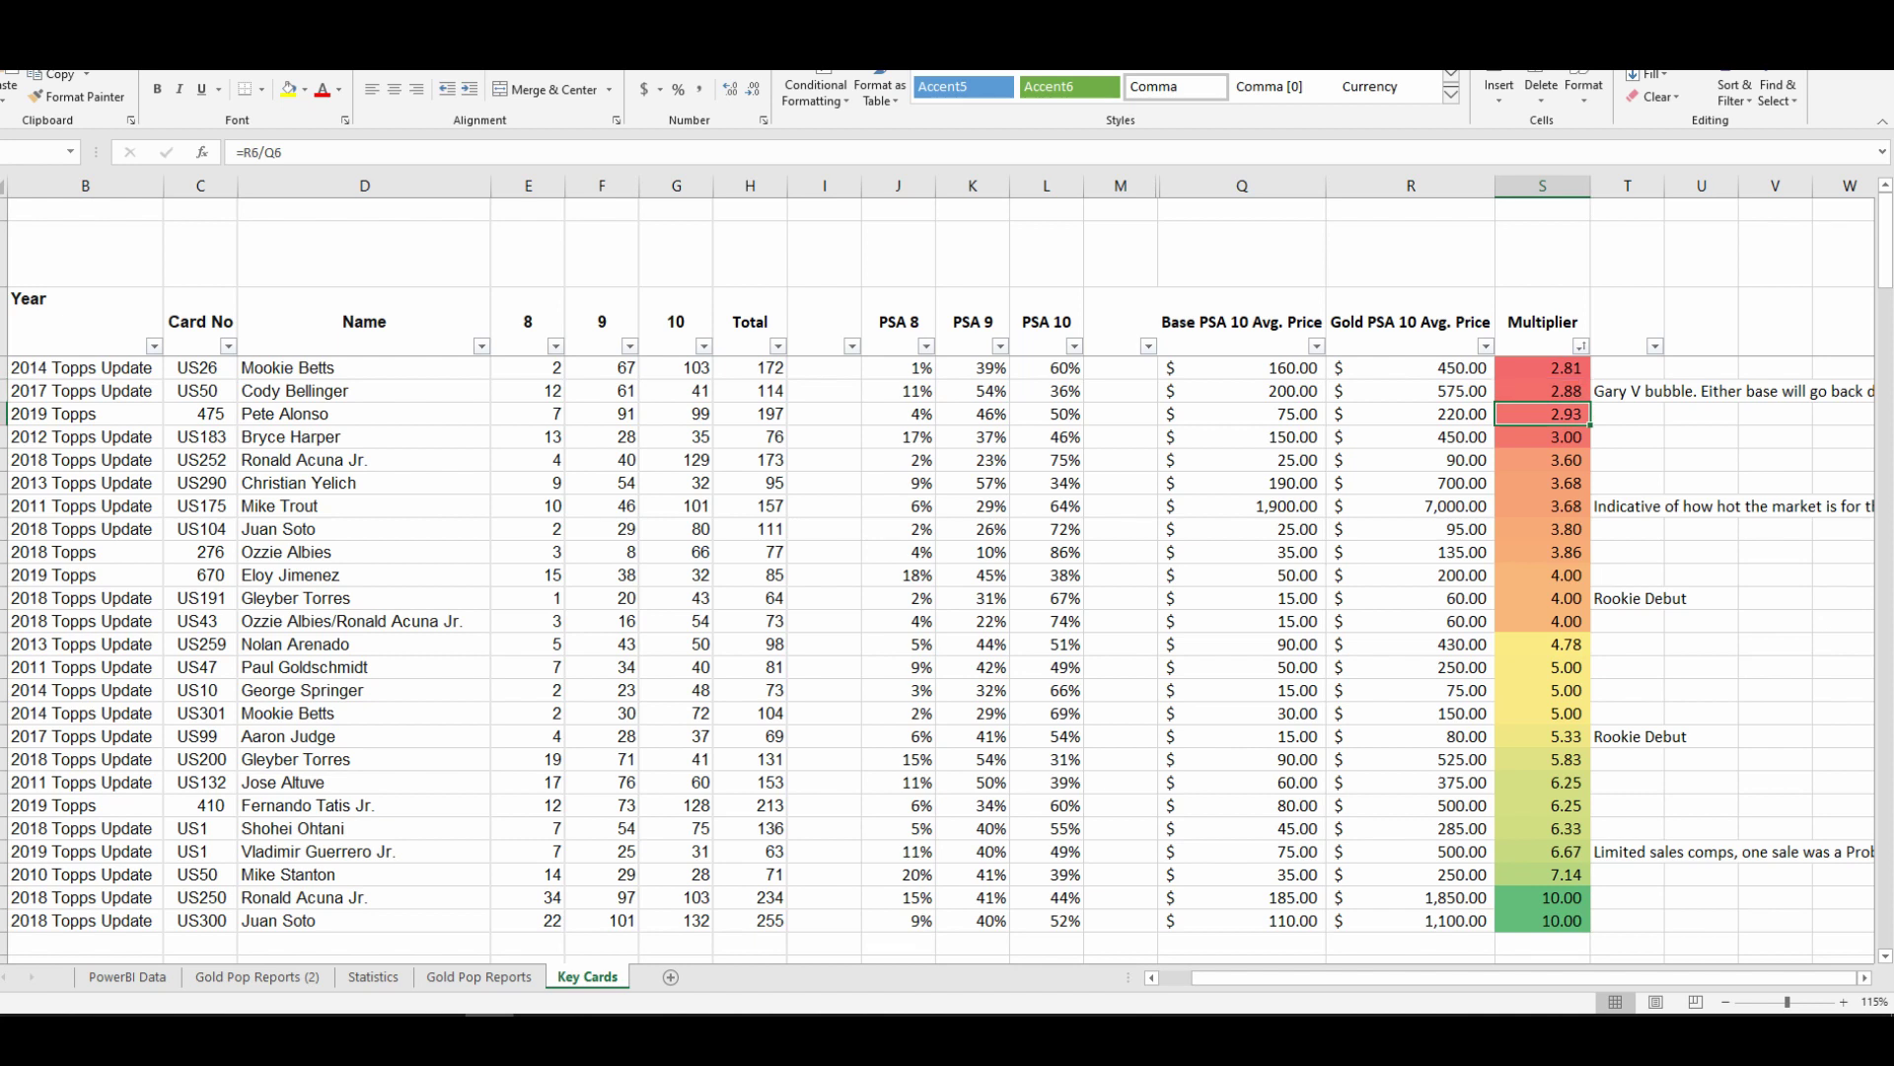
{"action": "key", "text": "shift+Left"}
{"action": "left_click", "coordinate": [1411, 413]}
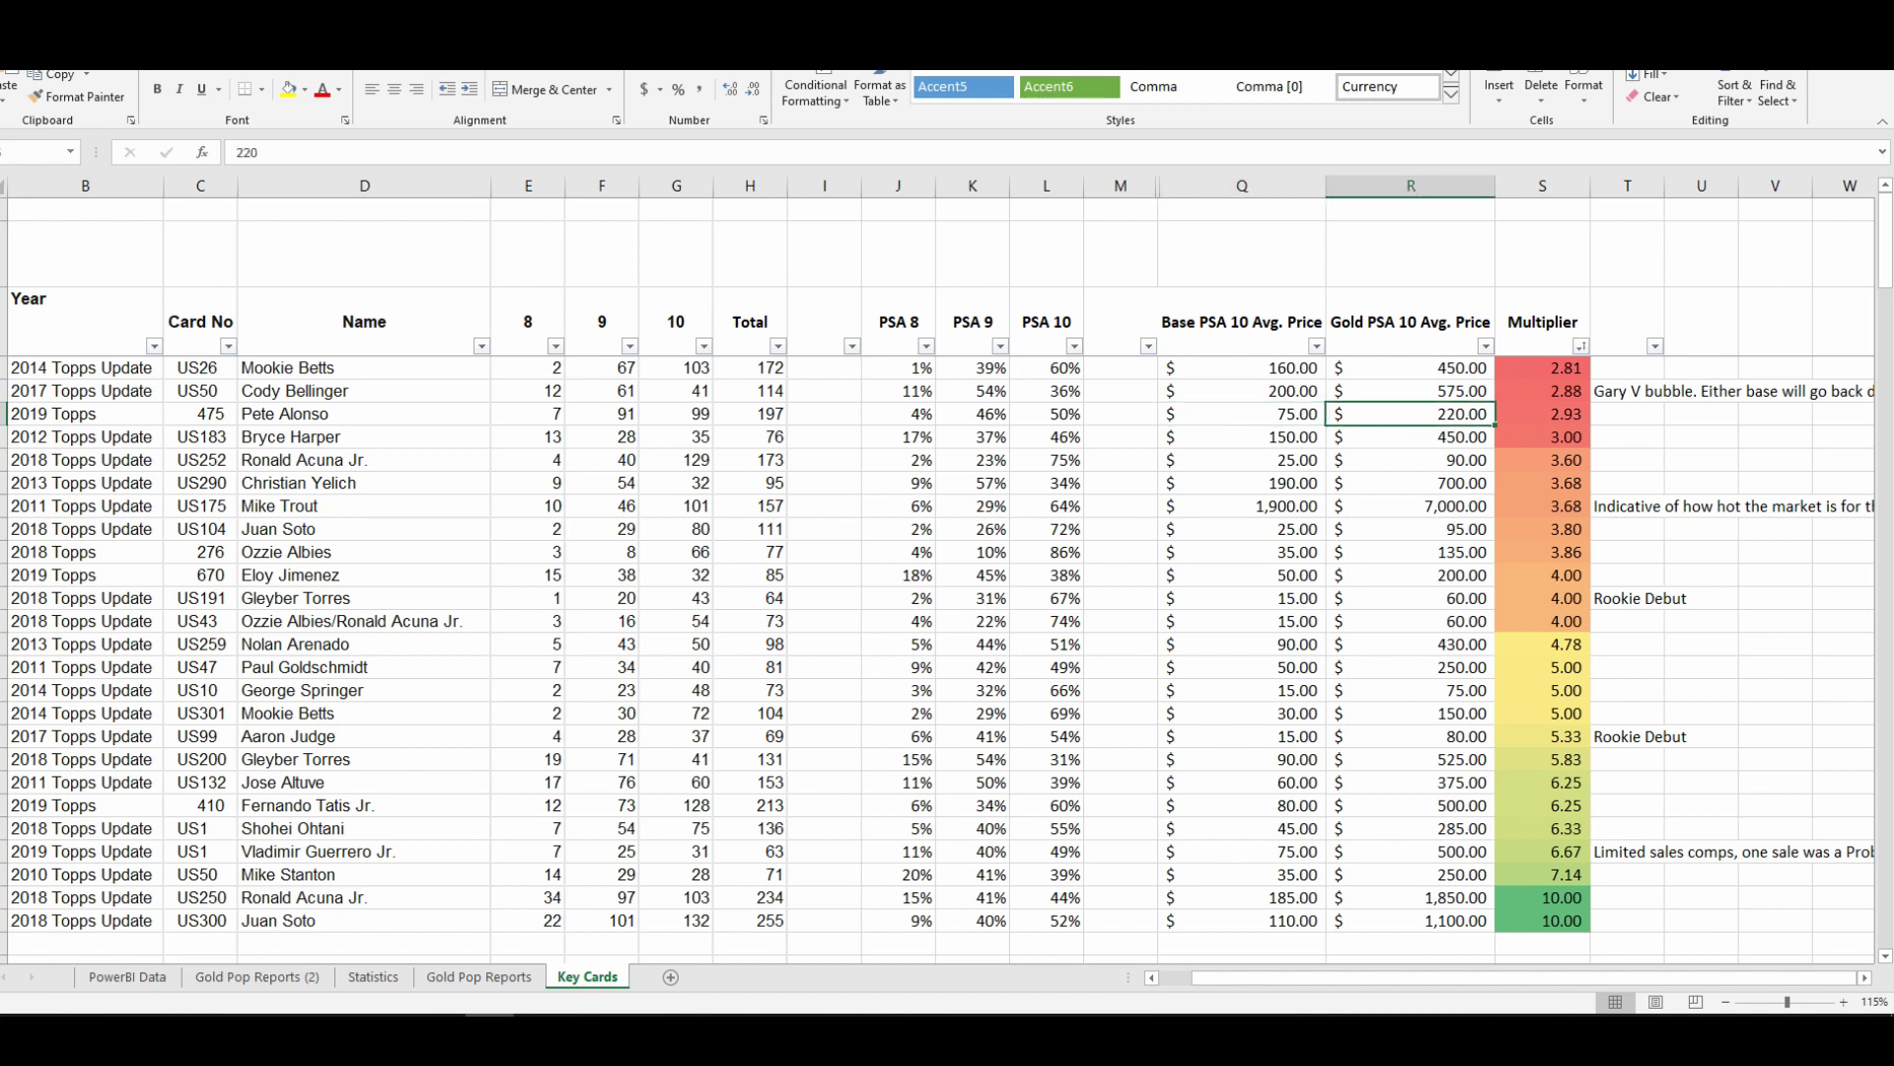
{"action": "left_click", "coordinate": [1411, 436]}
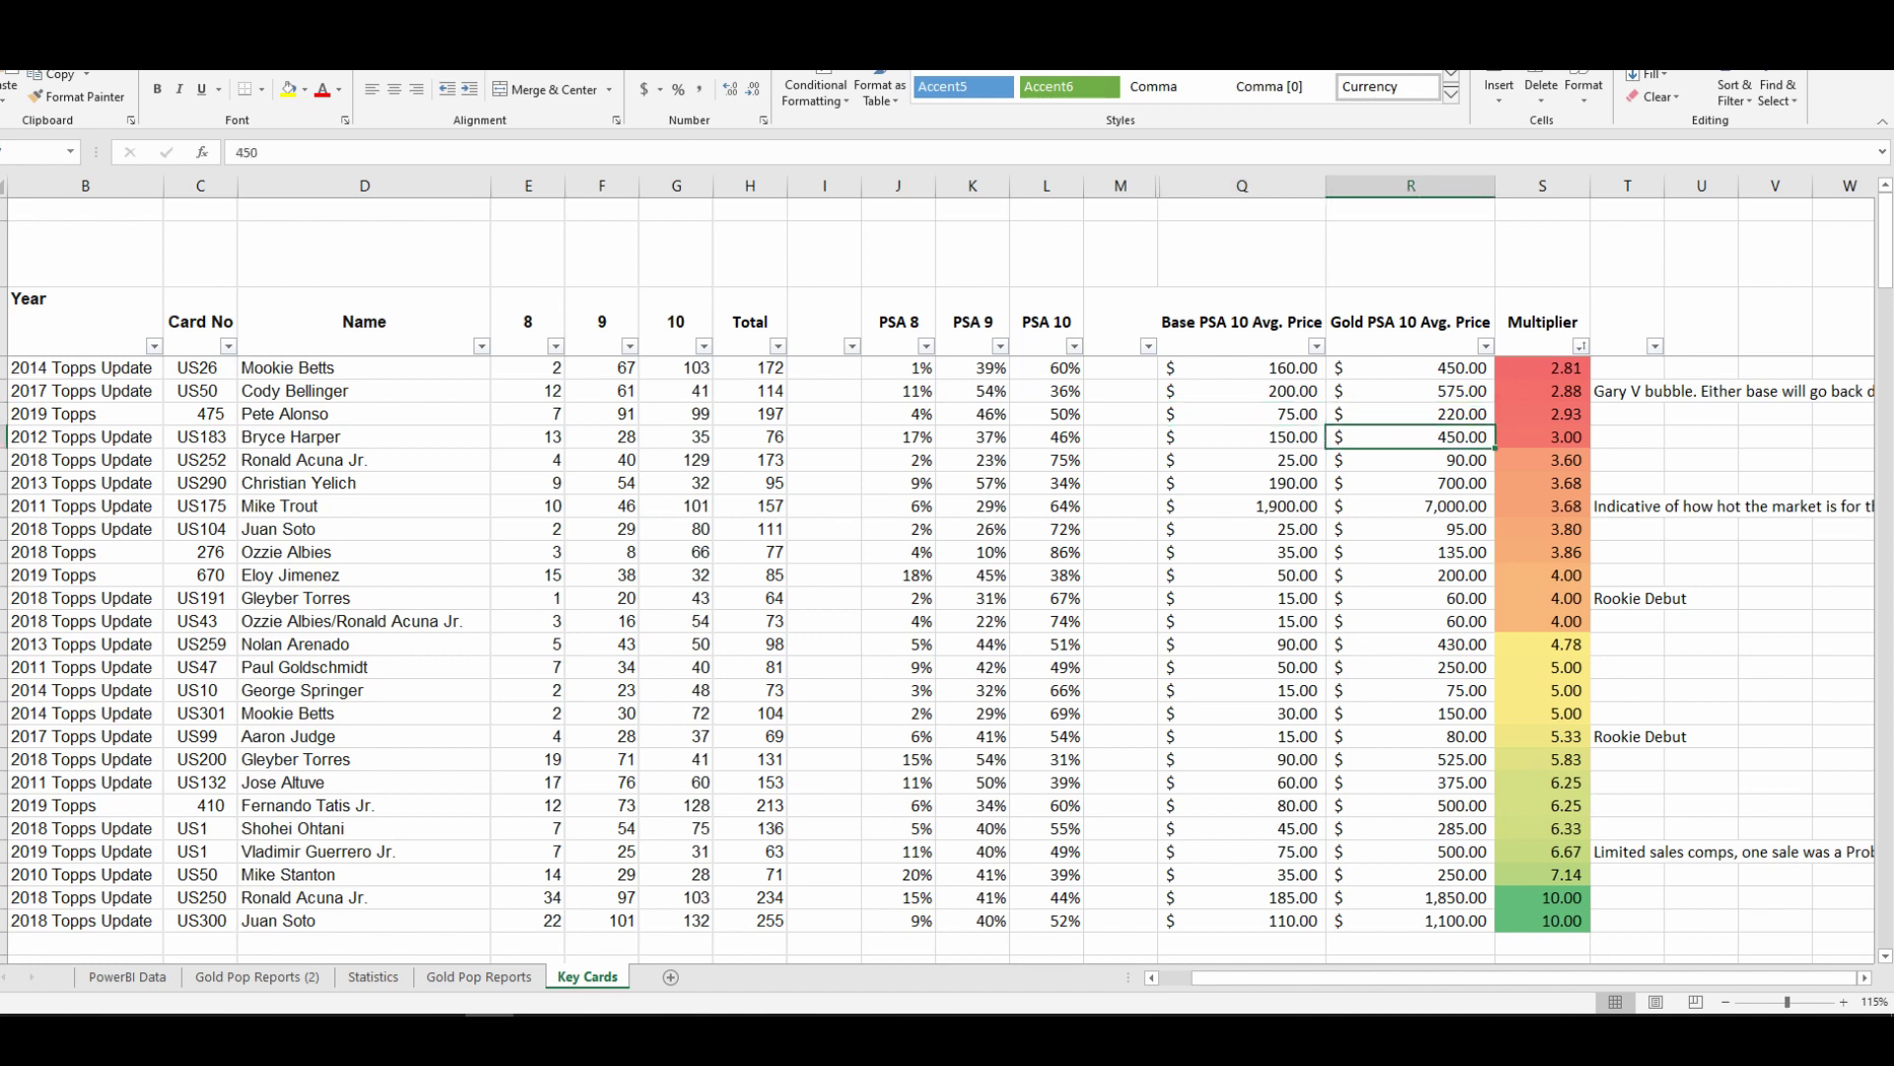
- Sort the Key Cards rows by Multiplier, largest to smallest
{"action": "left_click", "coordinate": [1581, 345]}
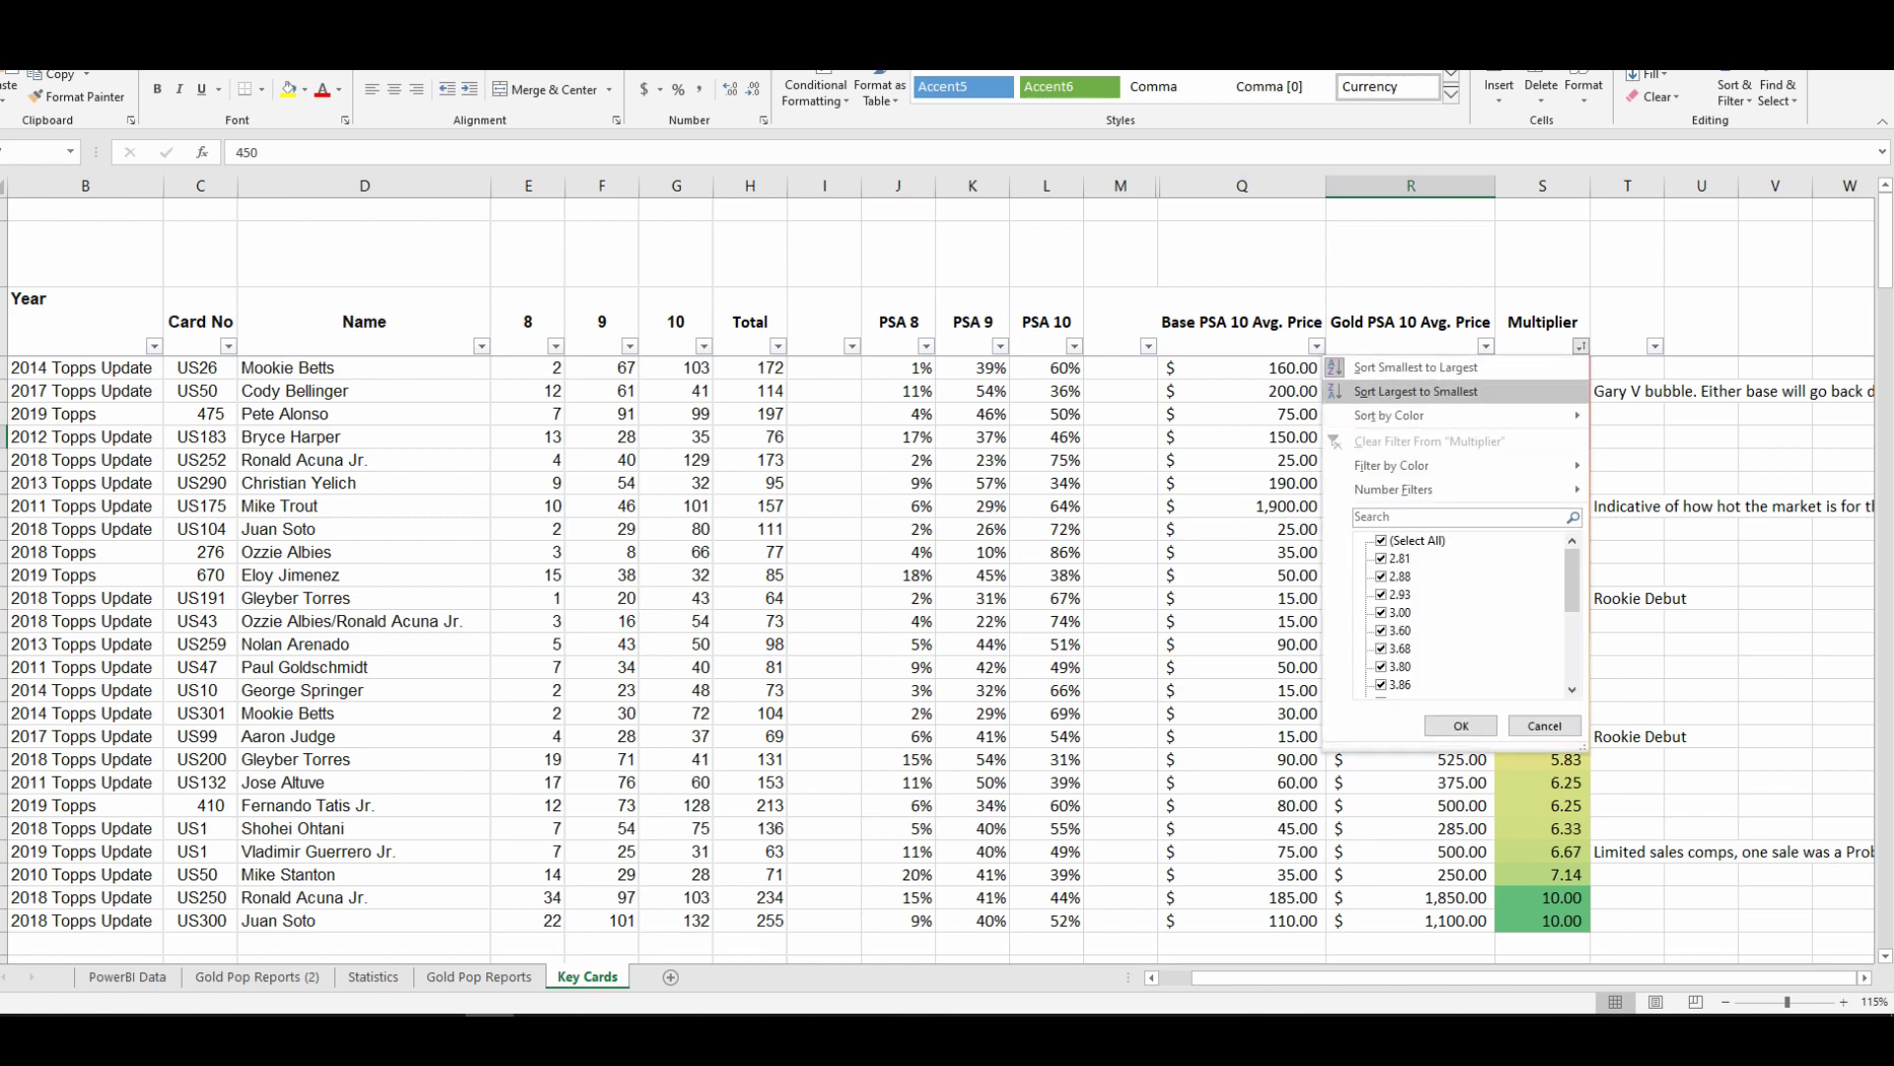
{"action": "left_click", "coordinate": [1416, 391]}
{"action": "left_click", "coordinate": [1542, 367]}
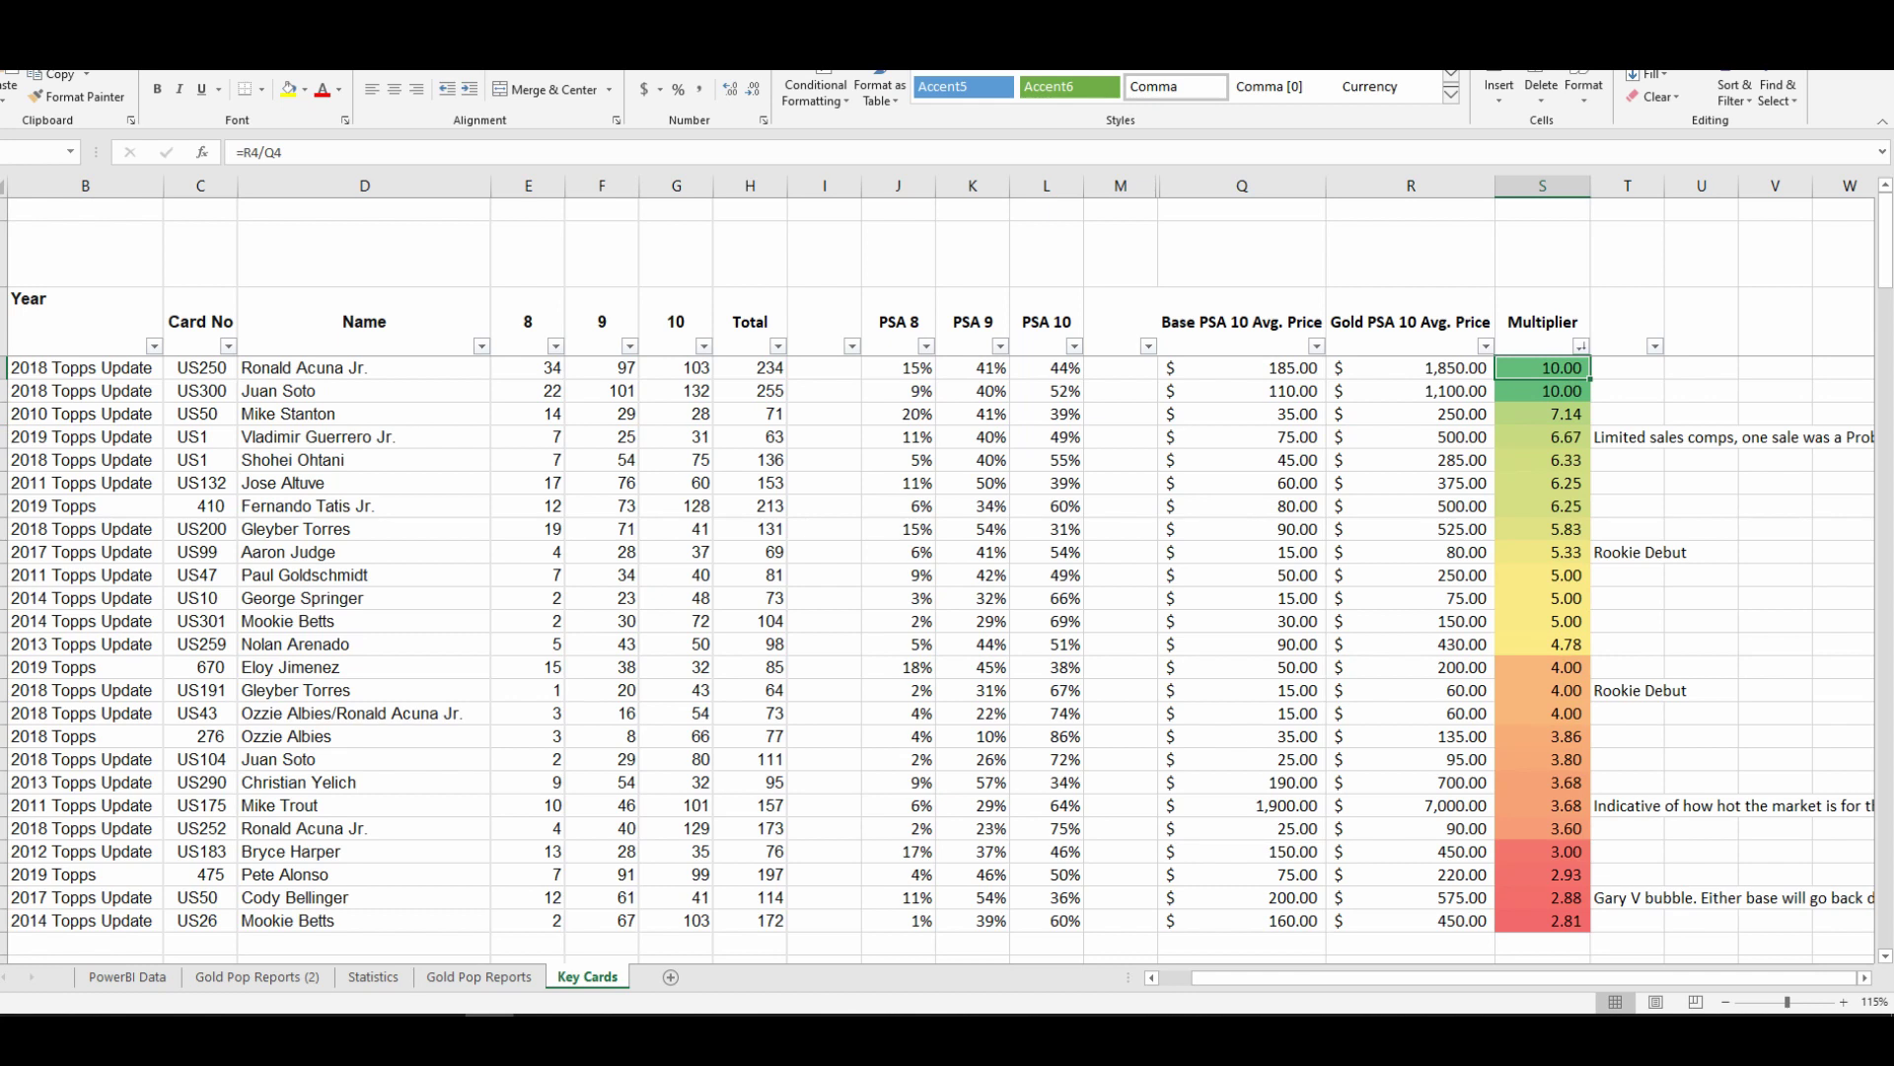
- Check the top two rows: base 185.00 and 110.00, gold 1,850.00 and 1,100.00, both 10.00 multipliers
{"action": "left_click", "coordinate": [1542, 390]}
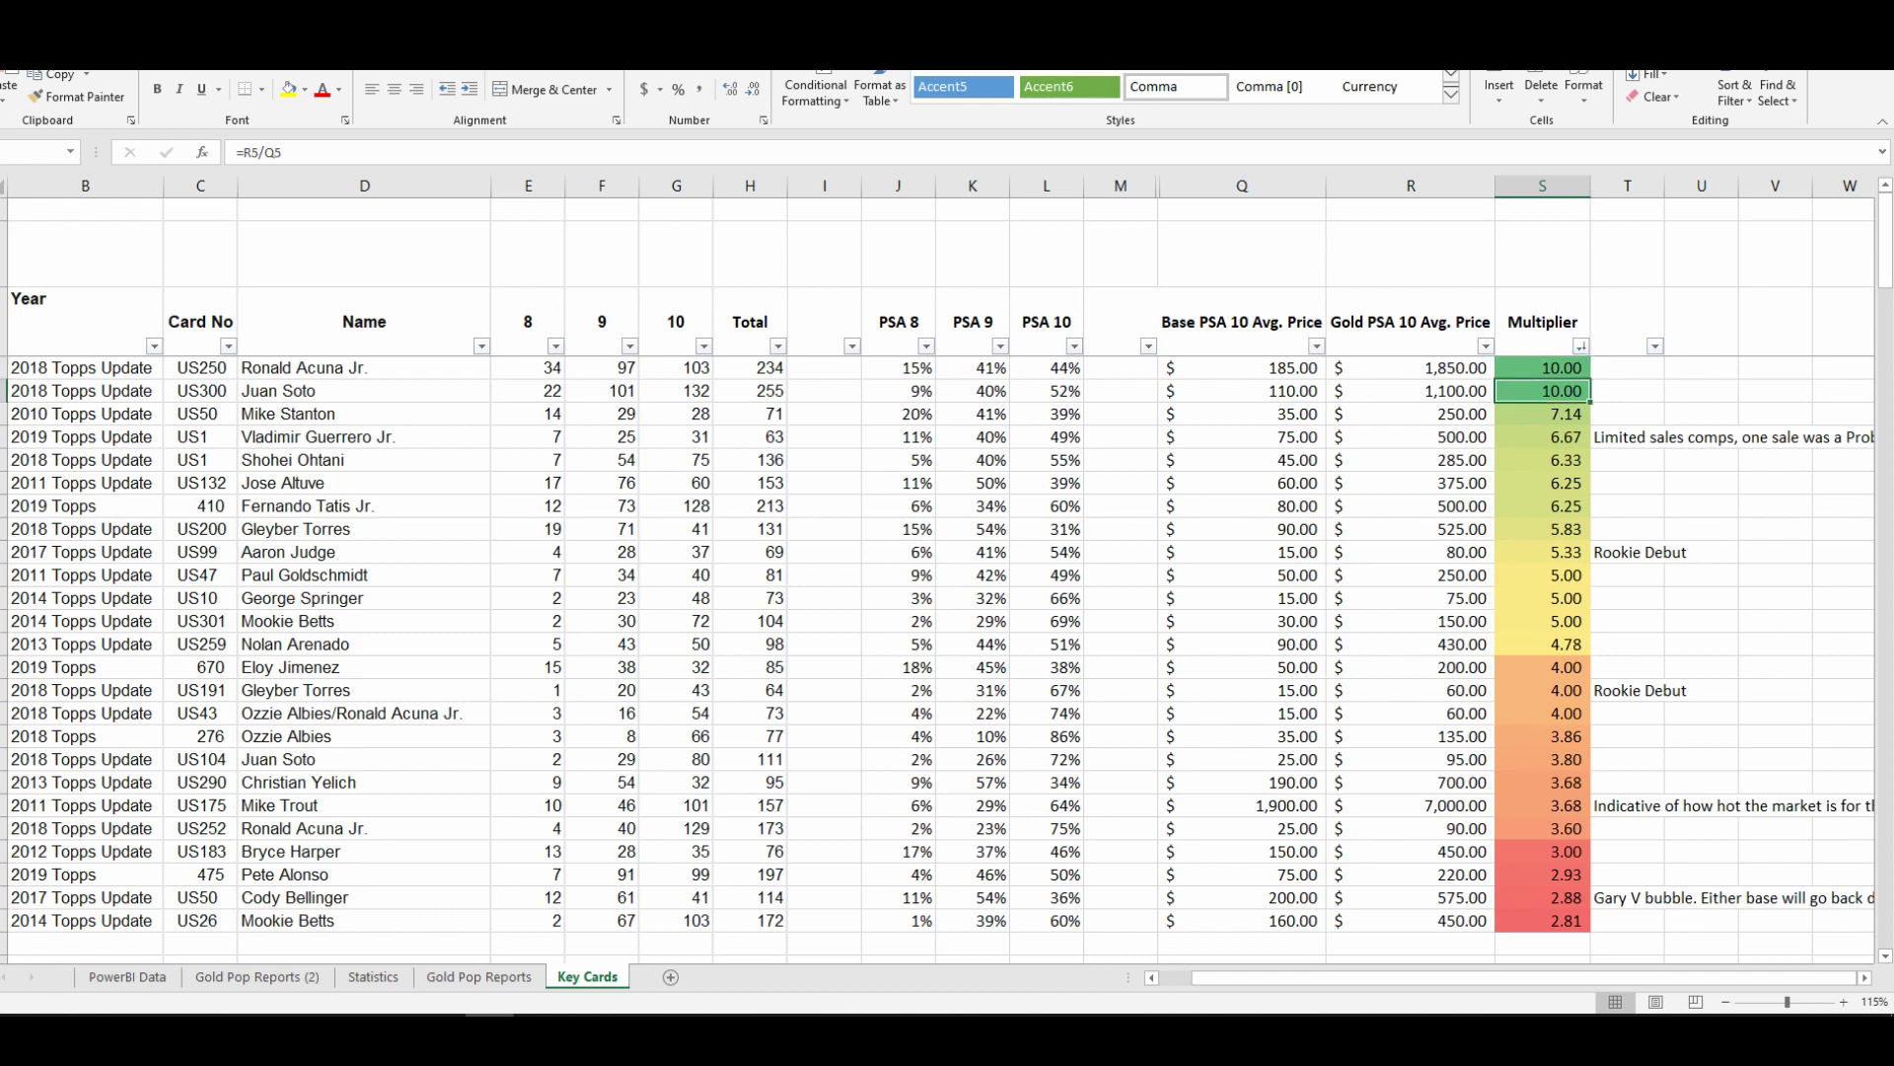
{"action": "left_click", "coordinate": [1542, 367]}
{"action": "left_click", "coordinate": [1411, 367]}
{"action": "left_click", "coordinate": [1243, 367]}
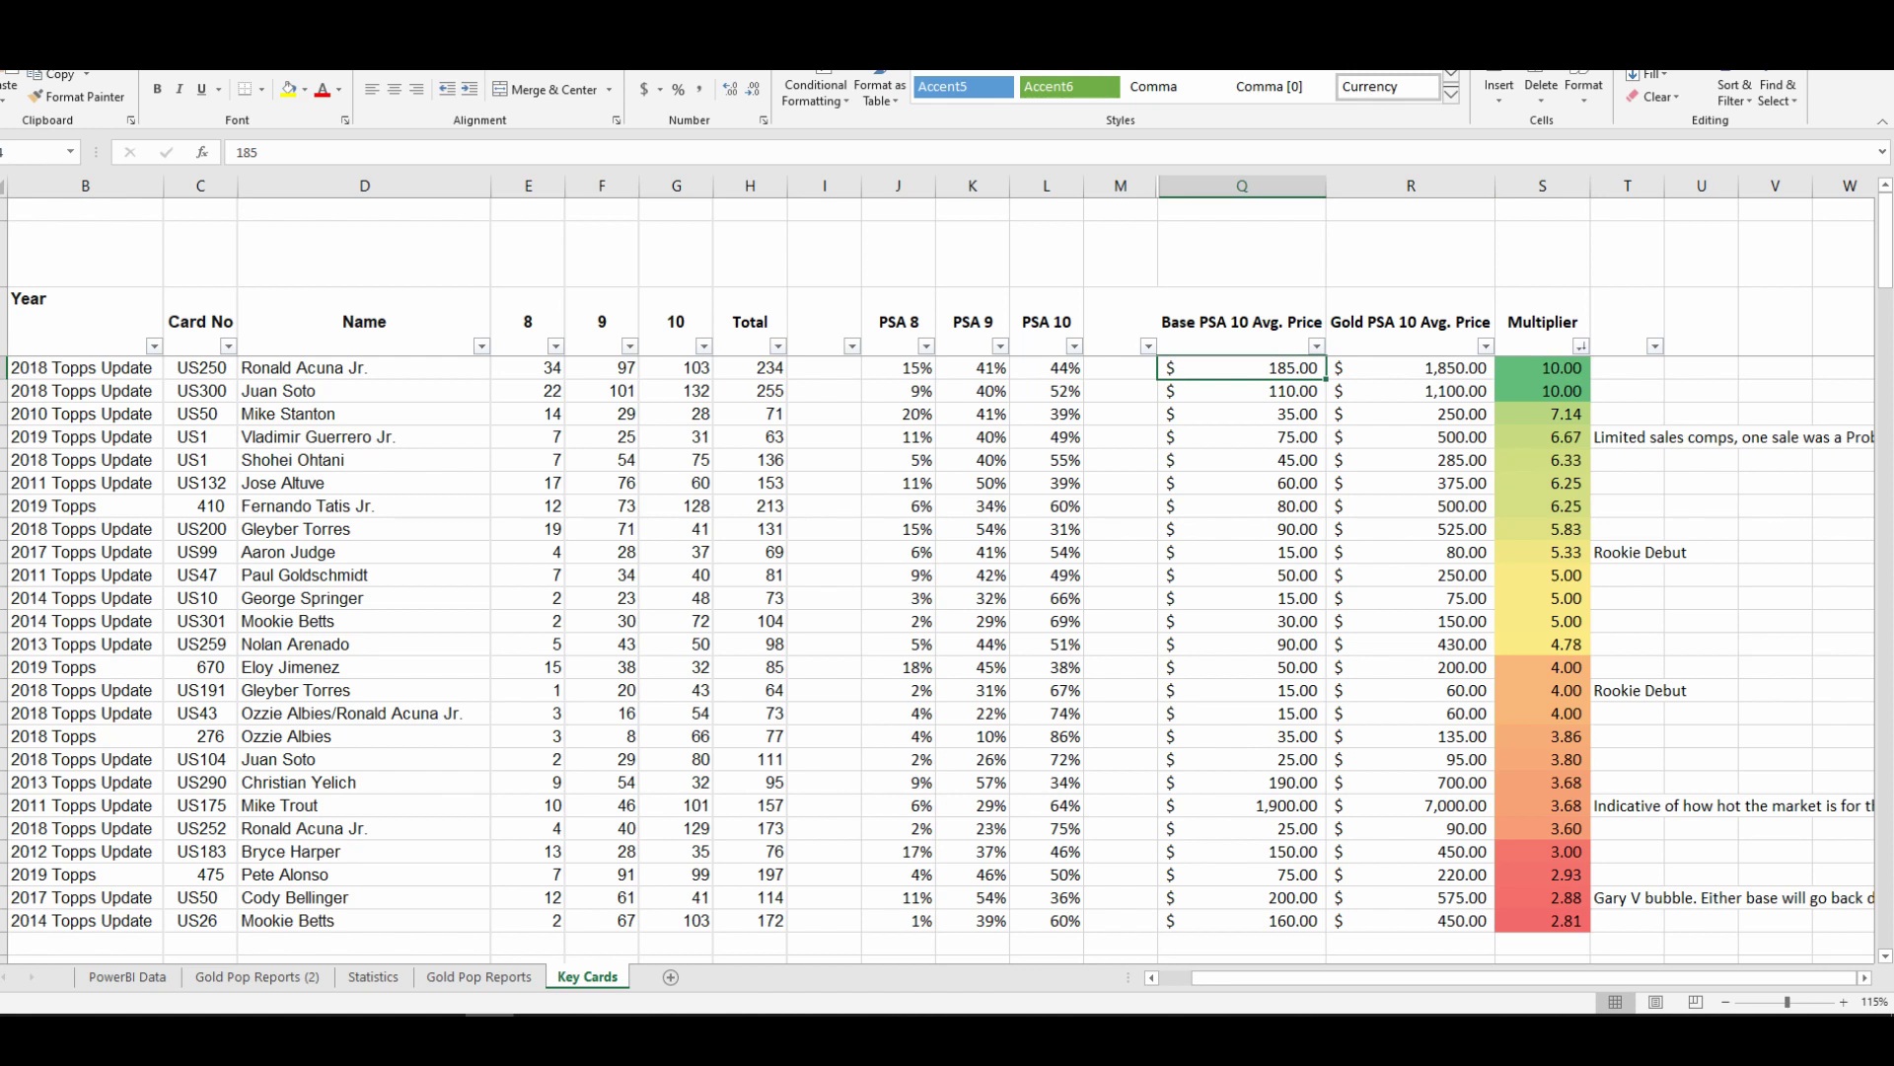
{"action": "left_click", "coordinate": [1242, 389]}
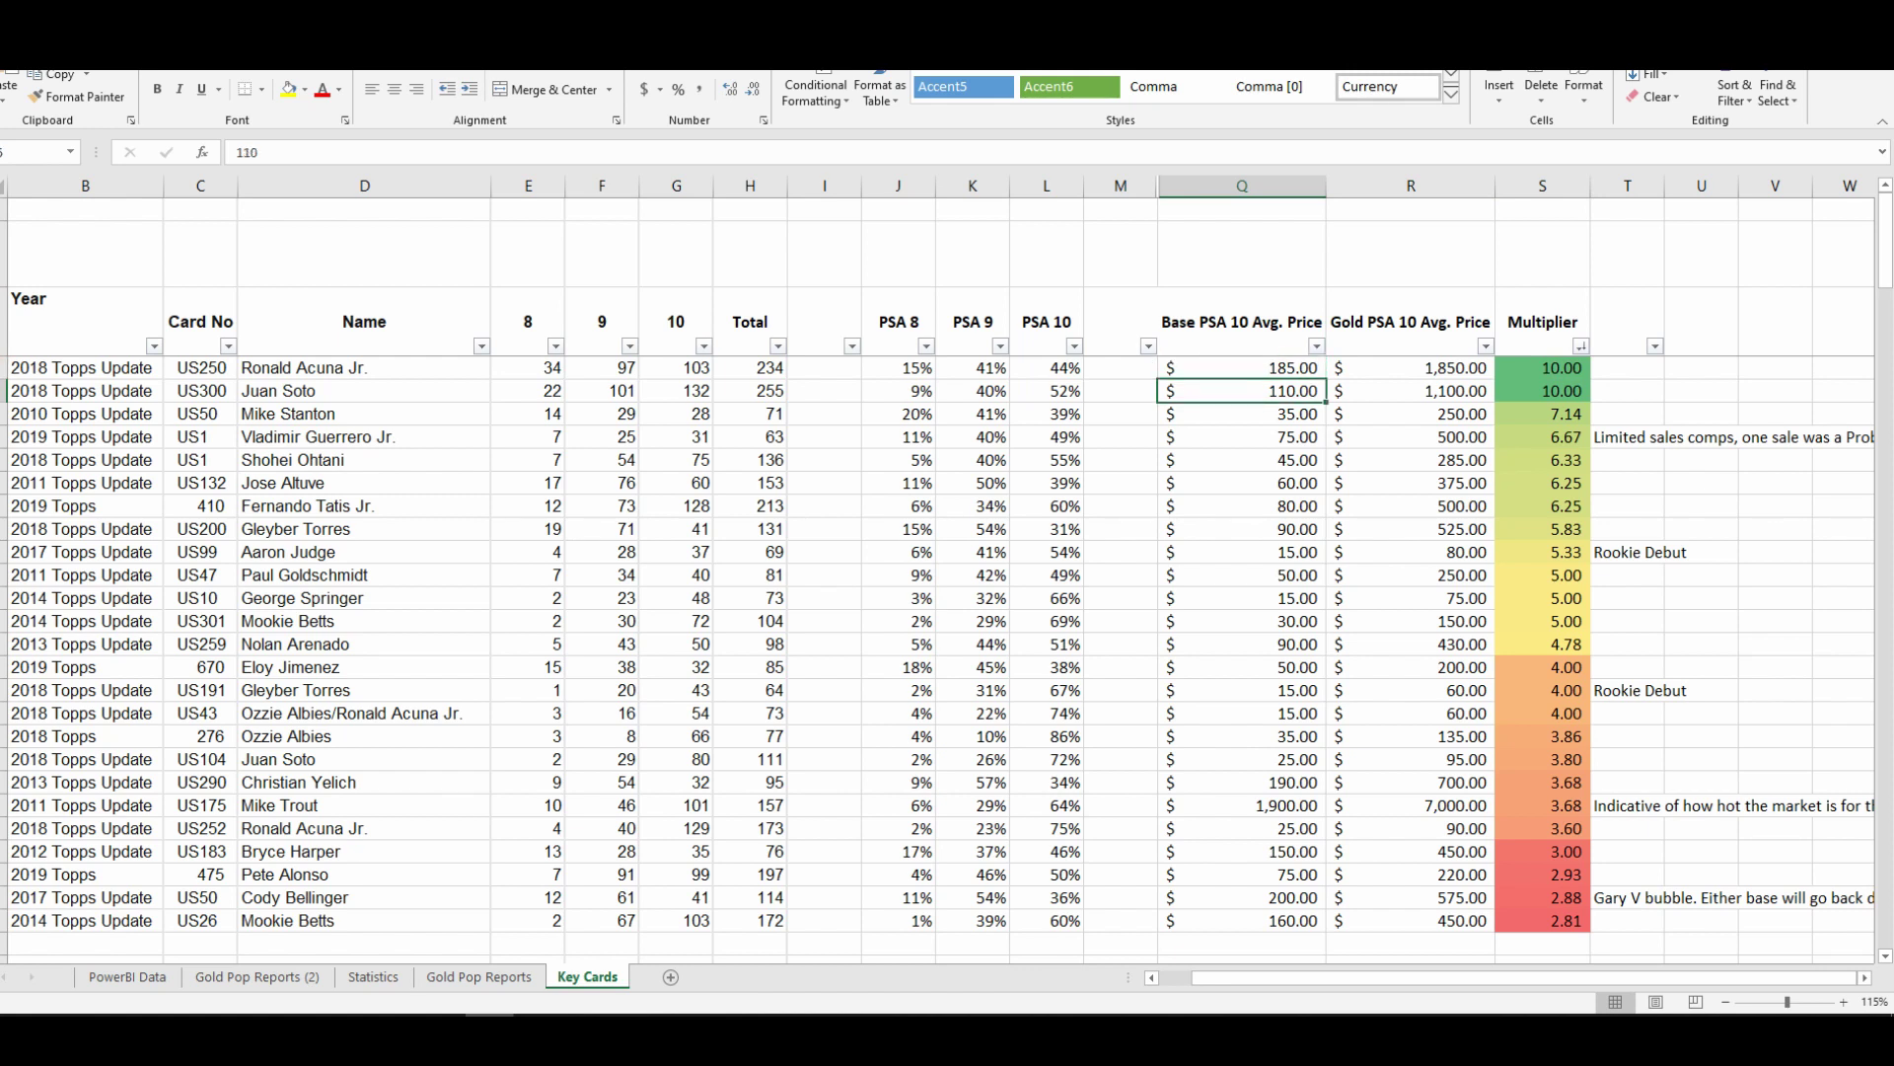
{"action": "left_click", "coordinate": [1411, 389]}
{"action": "left_click", "coordinate": [1411, 367]}
{"action": "left_click", "coordinate": [1411, 390]}
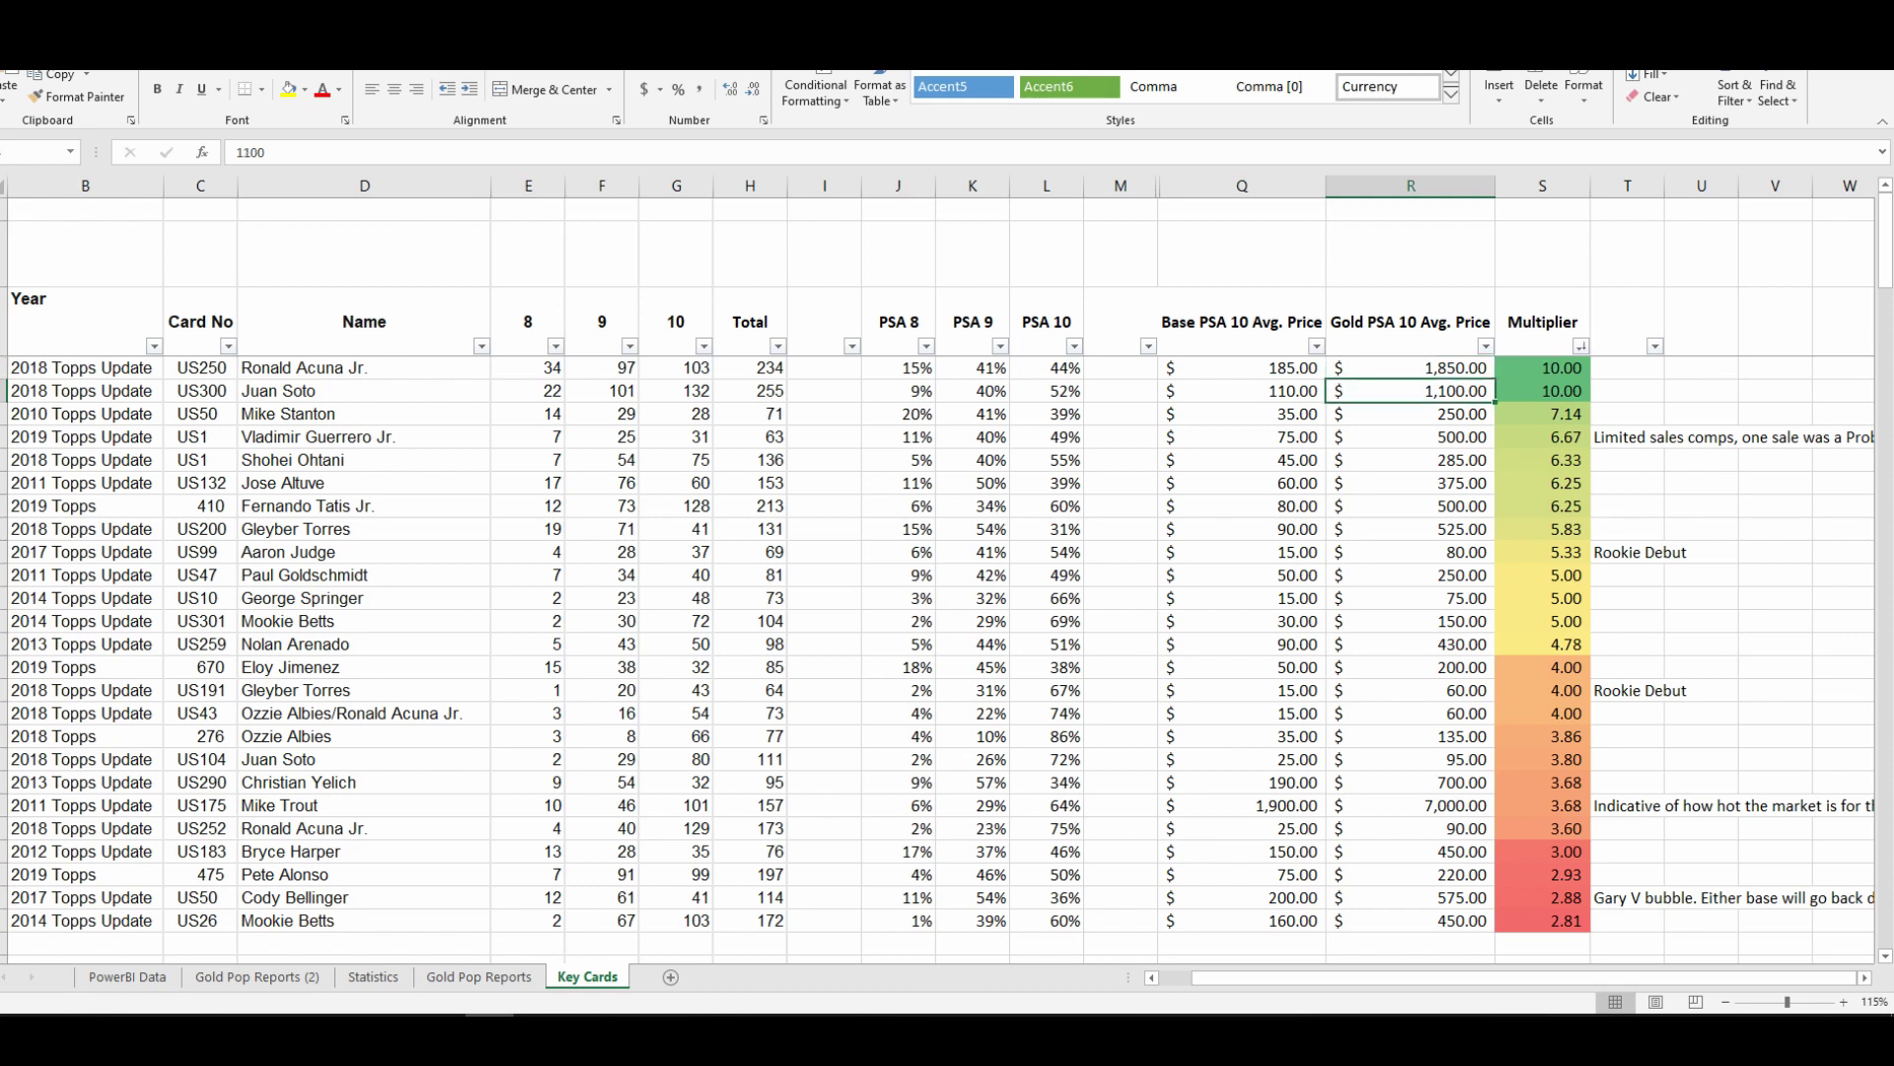
{"action": "left_click", "coordinate": [1542, 390]}
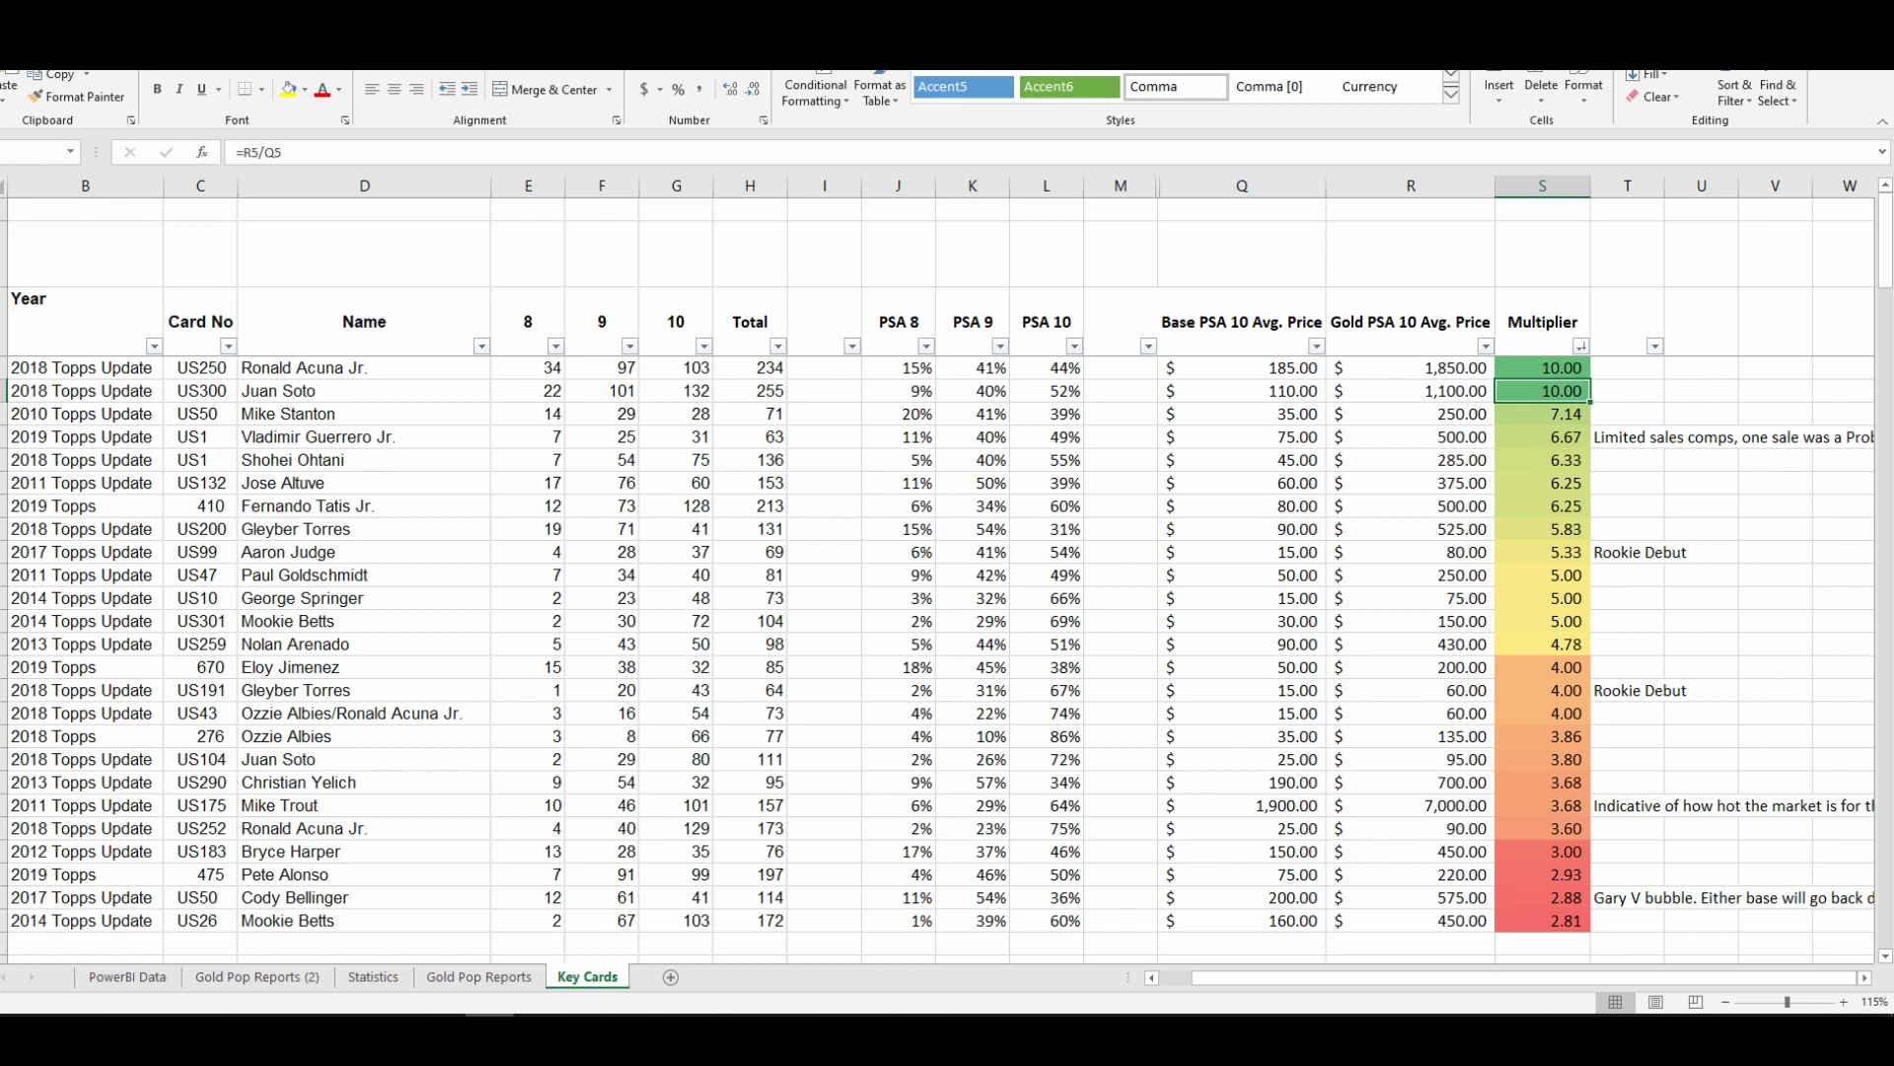
{"action": "key", "text": "Down"}
{"action": "key", "text": "Down"}
{"action": "key", "text": "Down"}
{"action": "key", "text": "Down"}
{"action": "key", "text": "Down"}
{"action": "key", "text": "Down"}
{"action": "key", "text": "Down"}
{"action": "key", "text": "Down"}
{"action": "key", "text": "Down"}
{"action": "key", "text": "Down"}
{"action": "key", "text": "Down"}
{"action": "key", "text": "Down"}
{"action": "key", "text": "Down"}
{"action": "key", "text": "Down"}
{"action": "key", "text": "Down"}
{"action": "key", "text": "Down"}
{"action": "key", "text": "Down"}
{"action": "key", "text": "Down"}
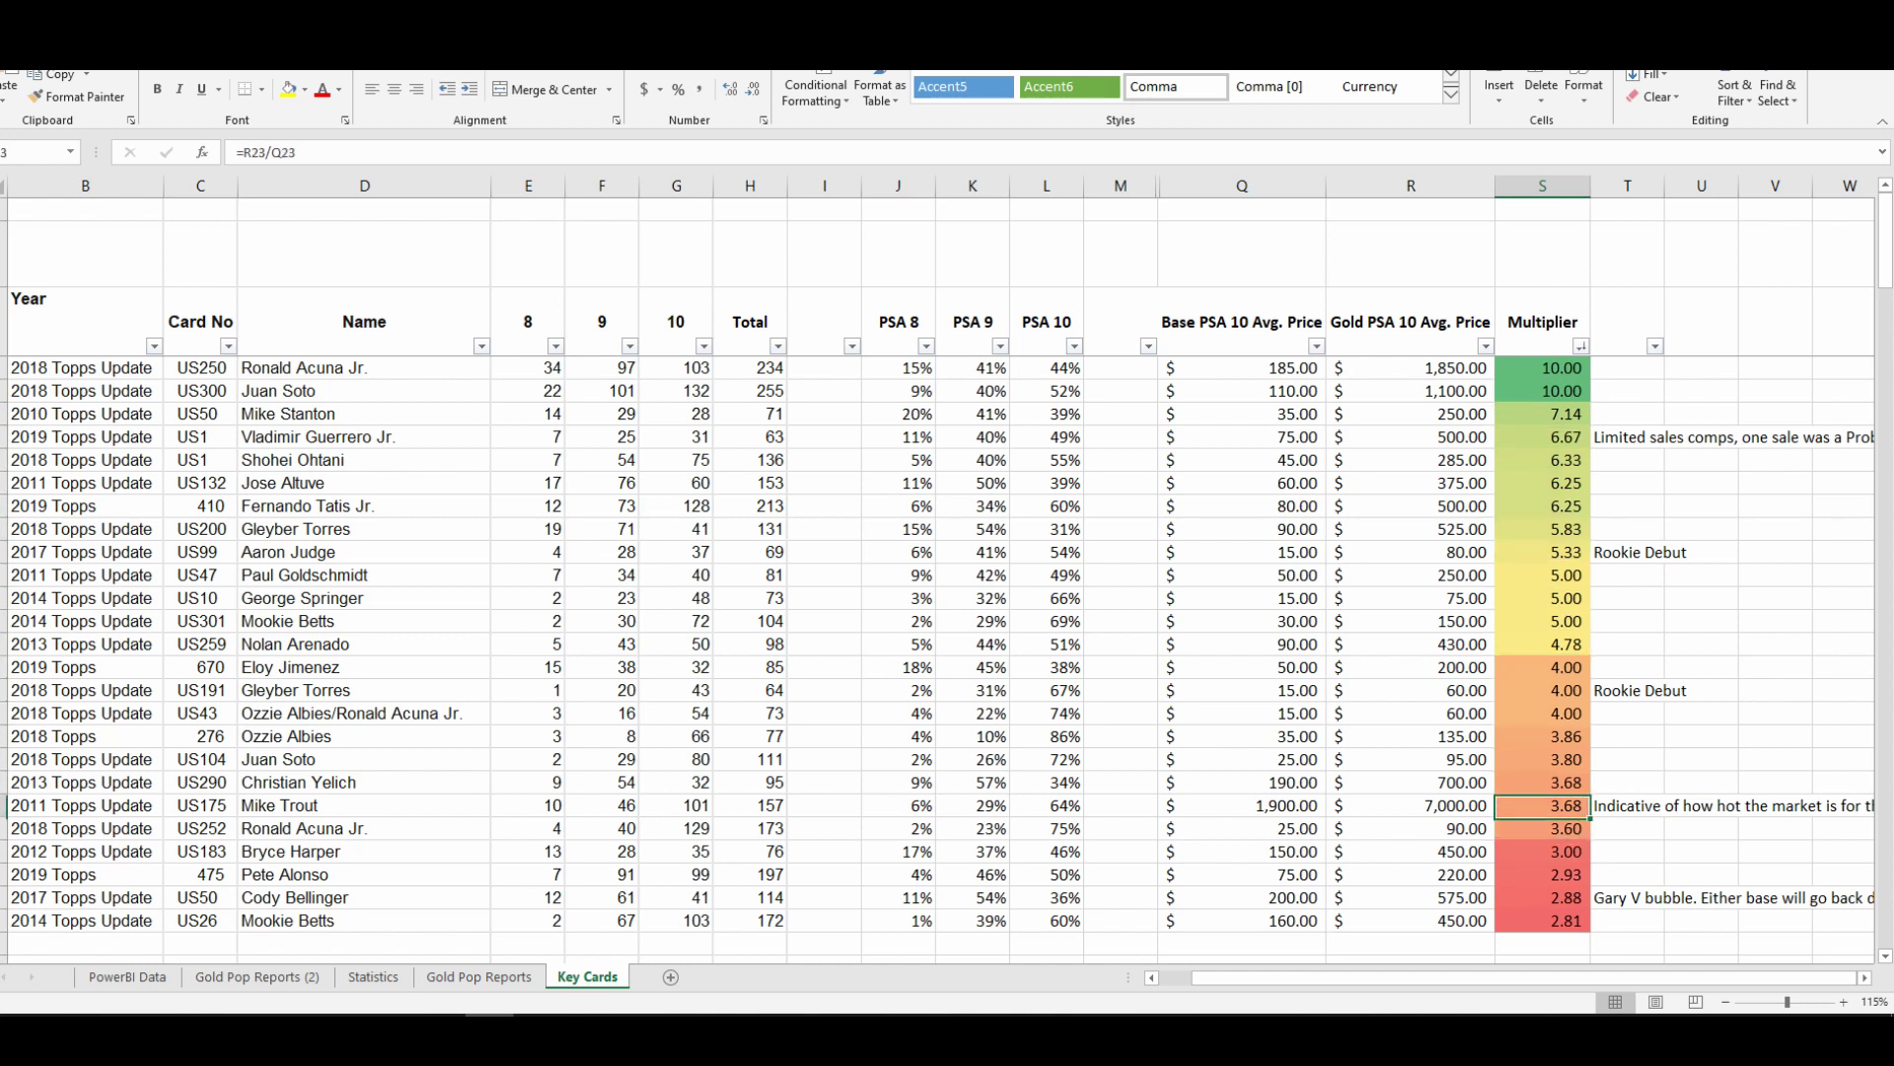
{"action": "key", "text": "Left"}
{"action": "key", "text": "Left"}
{"action": "key", "text": "Left"}
{"action": "key", "text": "Left"}
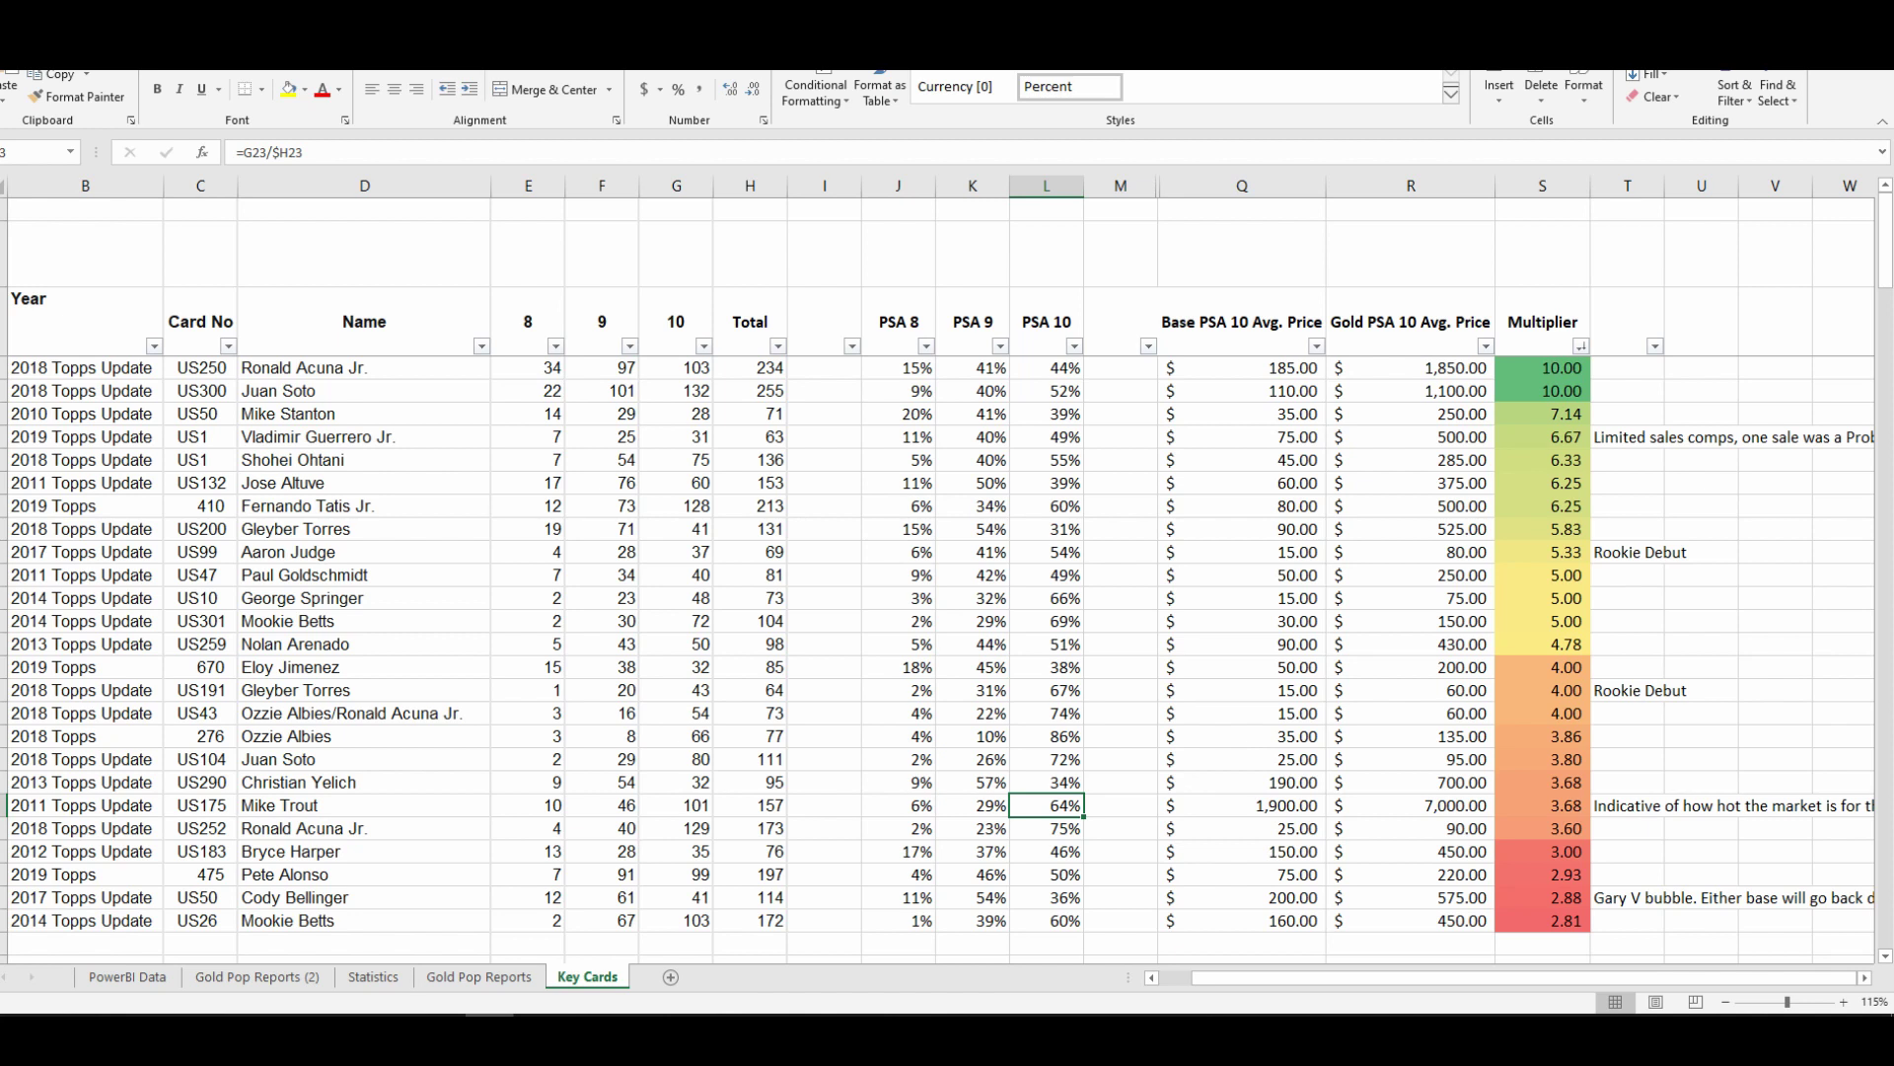
{"action": "key", "text": "Right"}
{"action": "key", "text": "Right"}
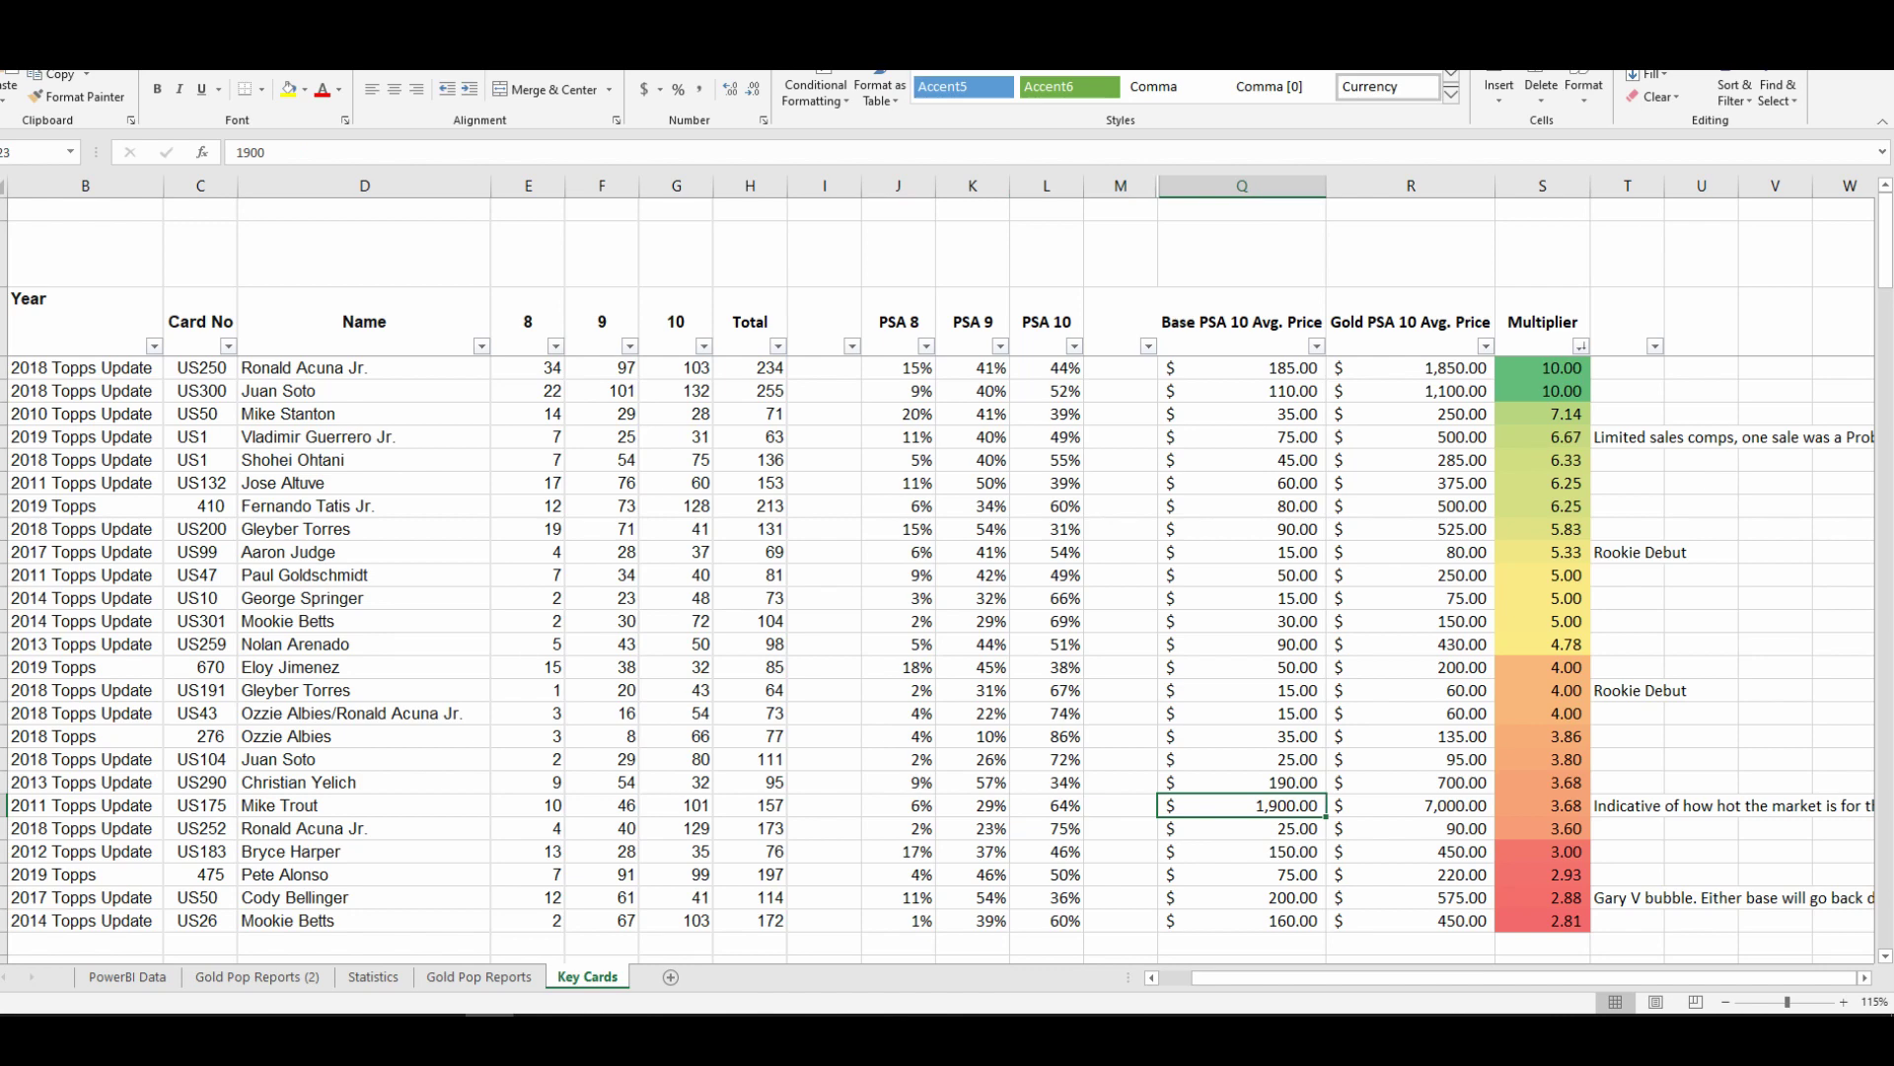